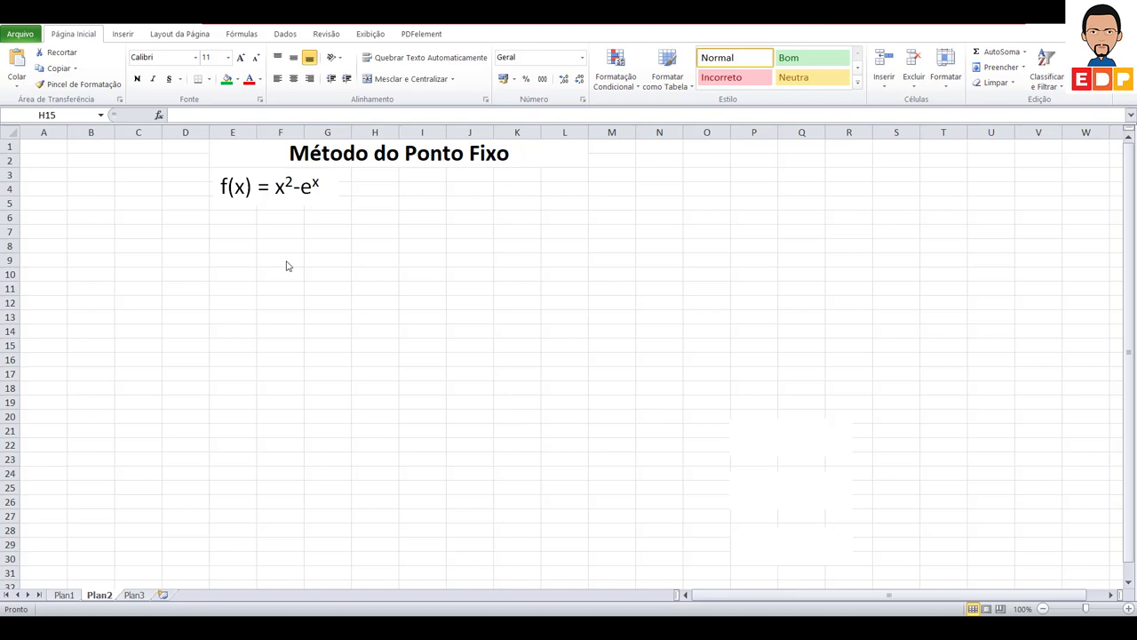
Step: Enter the header x in B6 and f(x) = x2-ex in C6
{"action": "left_click", "coordinate": [101, 218]}
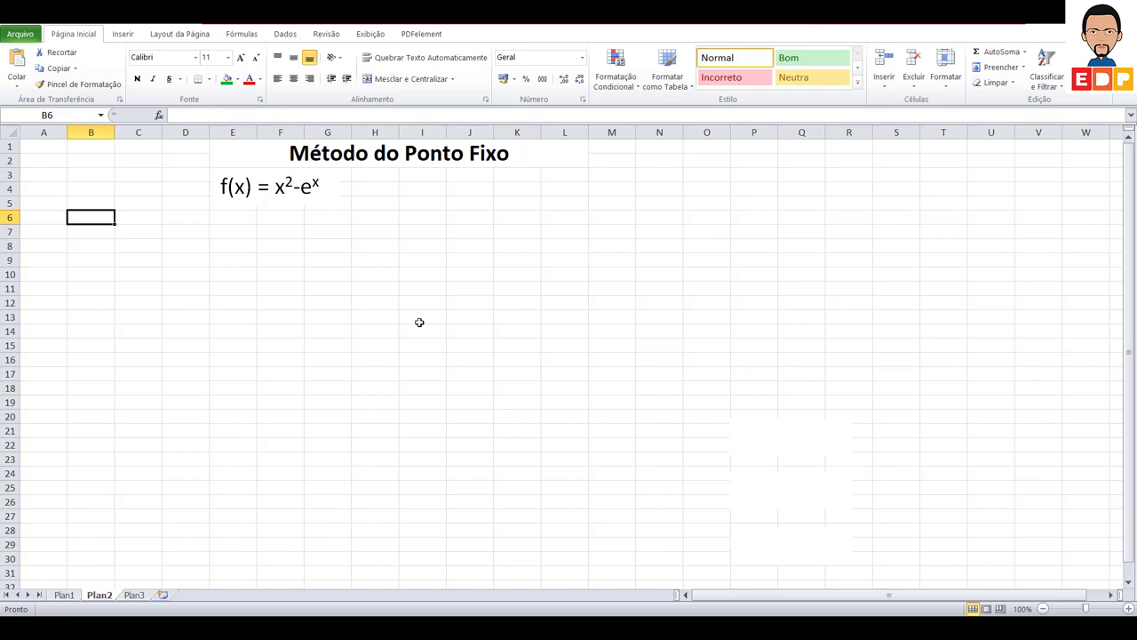
{"action": "type", "text": "x"}
{"action": "key", "text": "Return"}
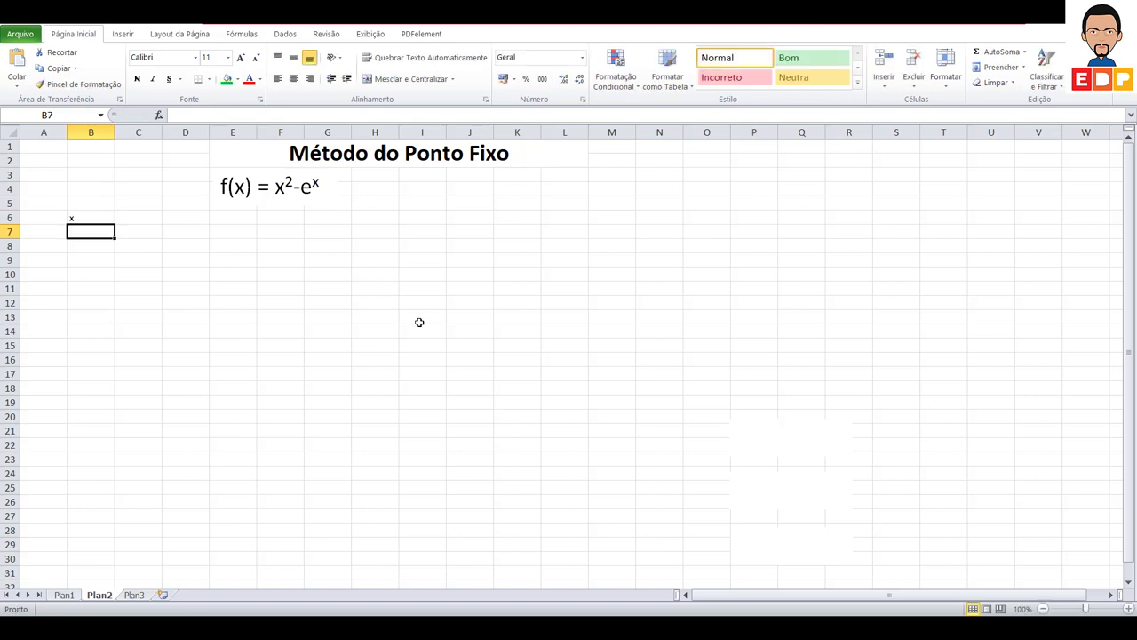
{"action": "key", "text": "Up"}
{"action": "key", "text": "Right"}
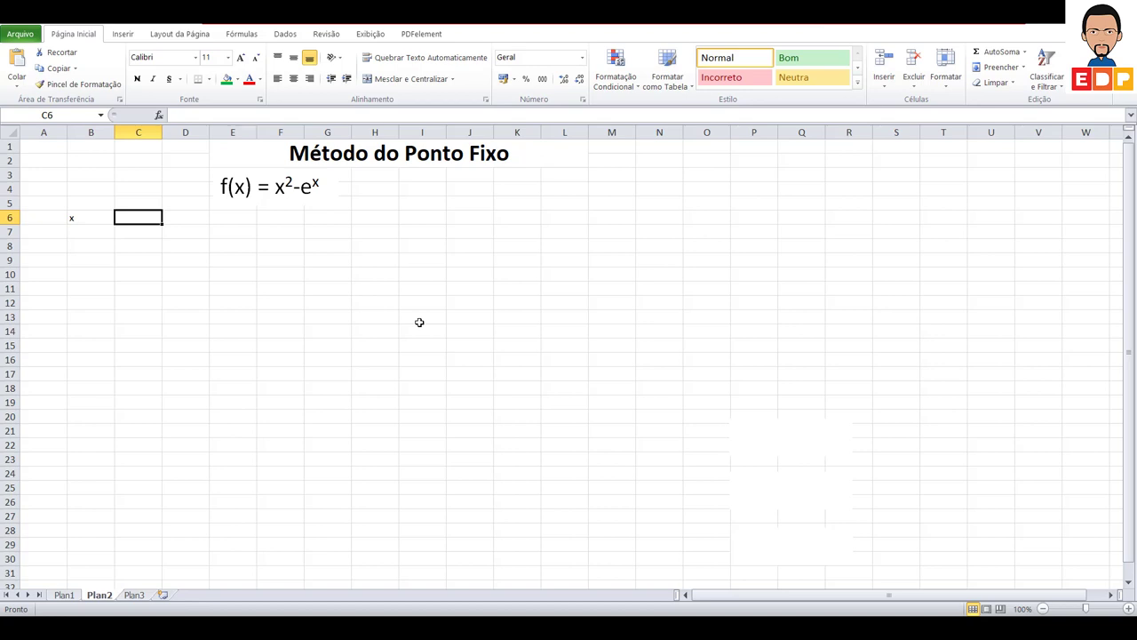
{"action": "type", "text": "f9x0"}
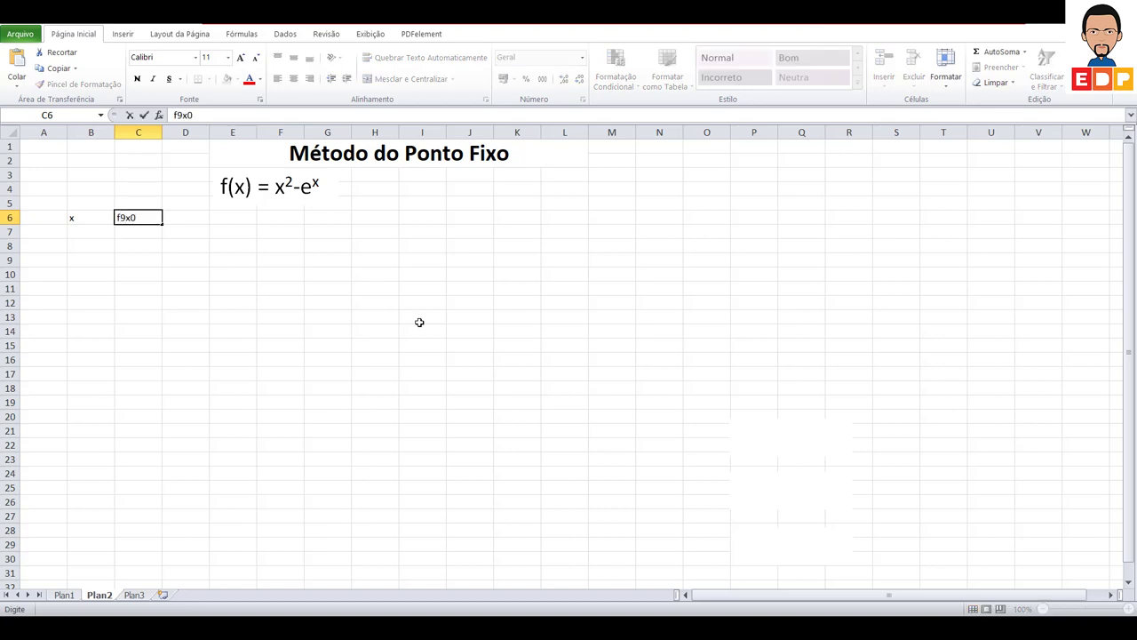
{"action": "key", "text": "BackSpace"}
{"action": "key", "text": "BackSpace"}
{"action": "key", "text": "BackSpace"}
{"action": "type", "text": "2-ex"}
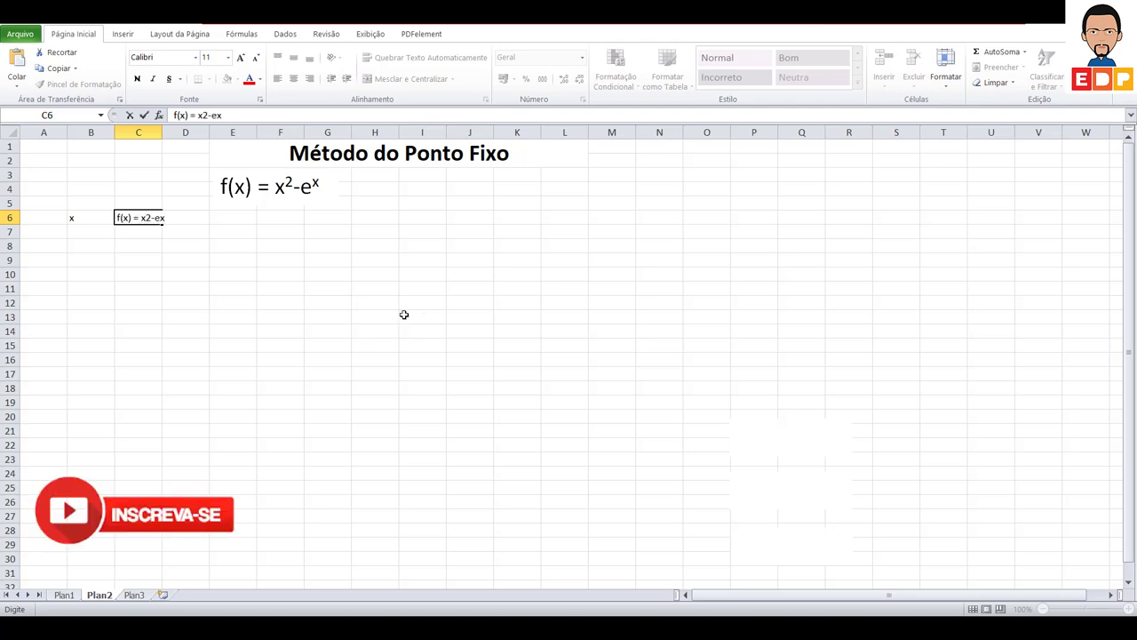
Step: Format the 2 and the final x in C6 as superscripts, giving f(x) = x²-eˣ
{"action": "left_click", "coordinate": [148, 218]}
{"action": "right_click", "coordinate": [148, 219]}
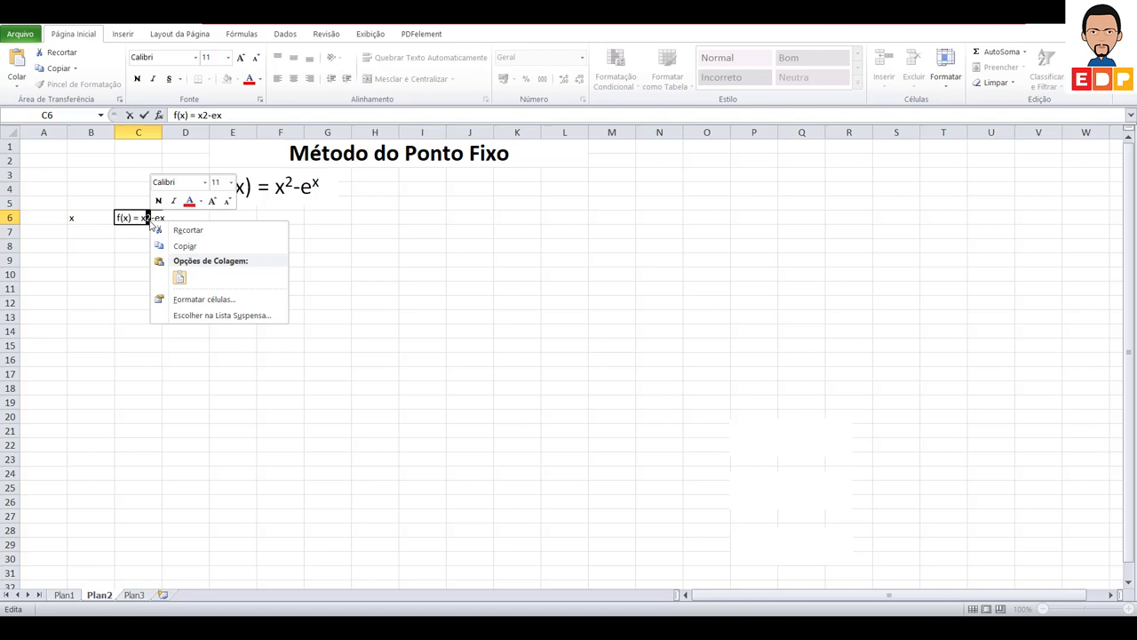
{"action": "left_click", "coordinate": [203, 299]}
{"action": "left_click", "coordinate": [56, 319]}
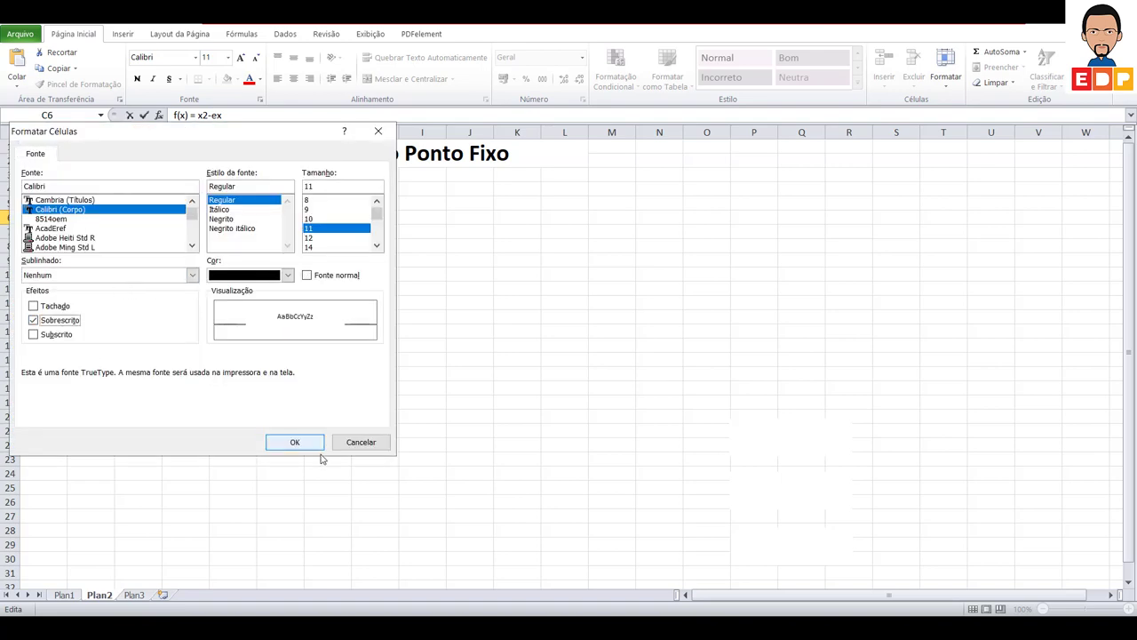
{"action": "left_click", "coordinate": [286, 442]}
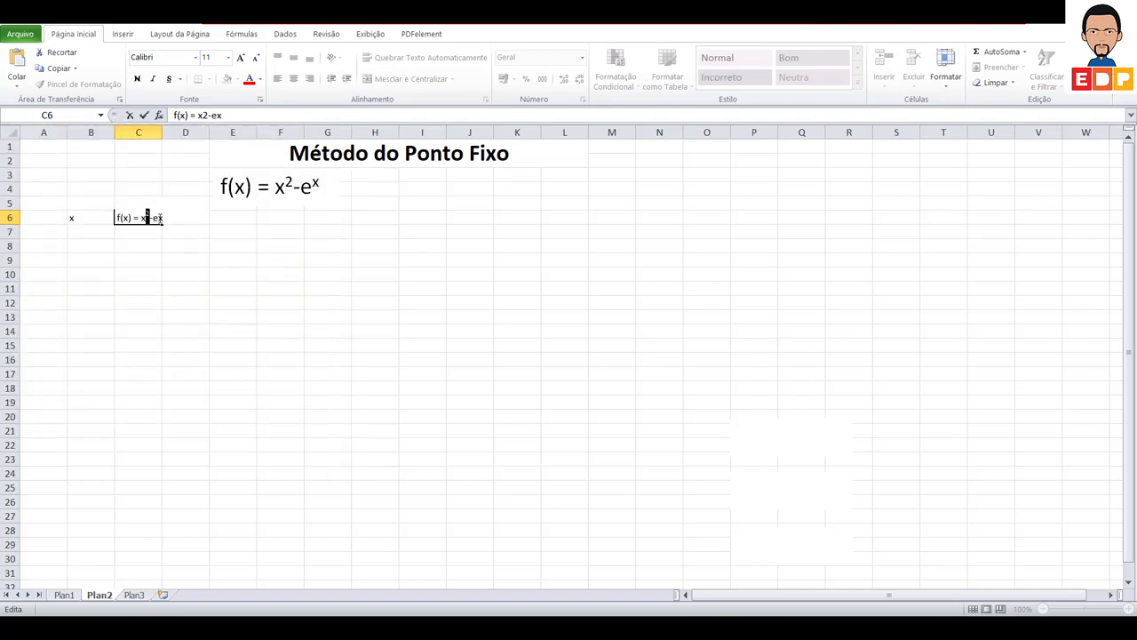
{"action": "left_click_drag", "start_coordinate": [157, 219], "coordinate": [164, 219]}
{"action": "right_click", "coordinate": [162, 220]}
{"action": "left_click", "coordinate": [212, 298]}
{"action": "left_click", "coordinate": [62, 320]}
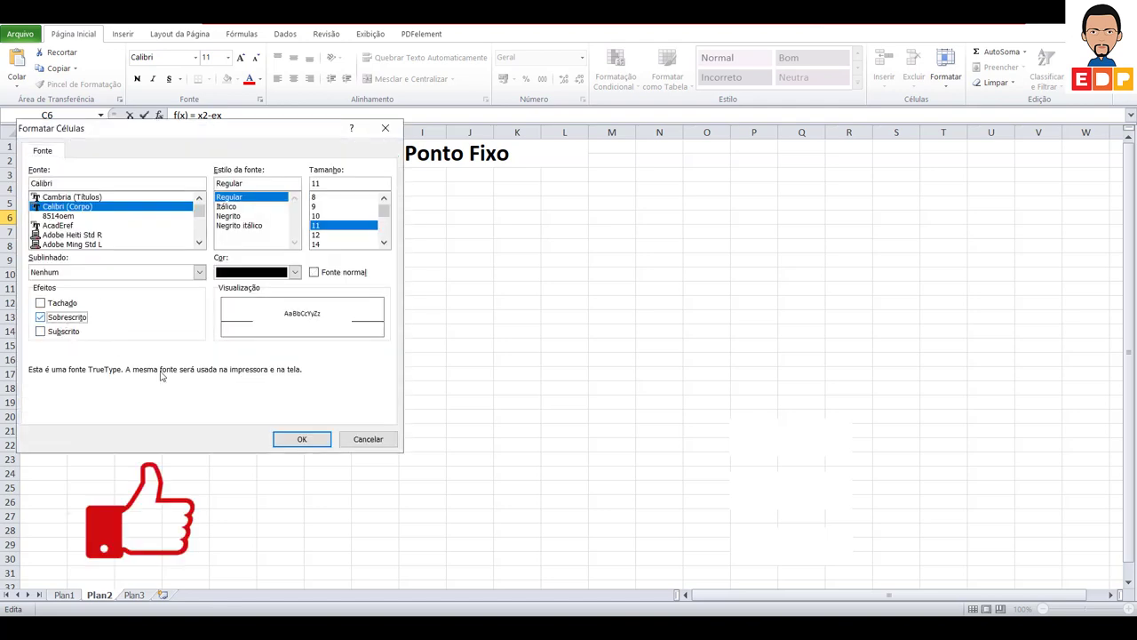
{"action": "left_click", "coordinate": [277, 440]}
{"action": "left_click", "coordinate": [92, 232]}
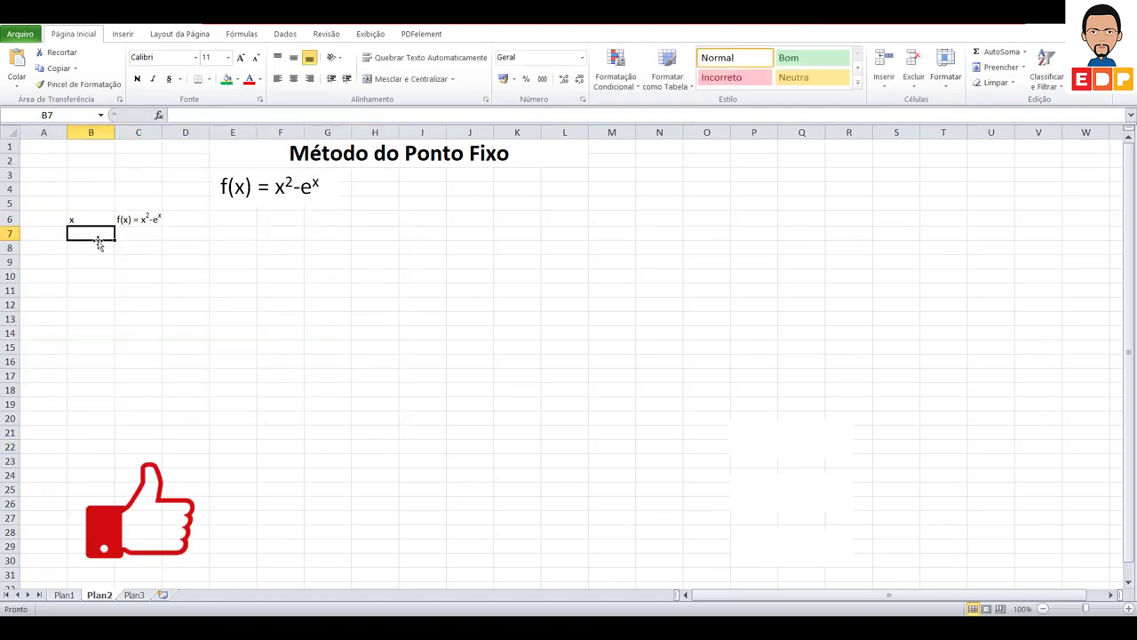
Step: Widen column C and enter the x values -2, -1, 0, 1, 2 in B7:B11
{"action": "double_click", "coordinate": [162, 133]}
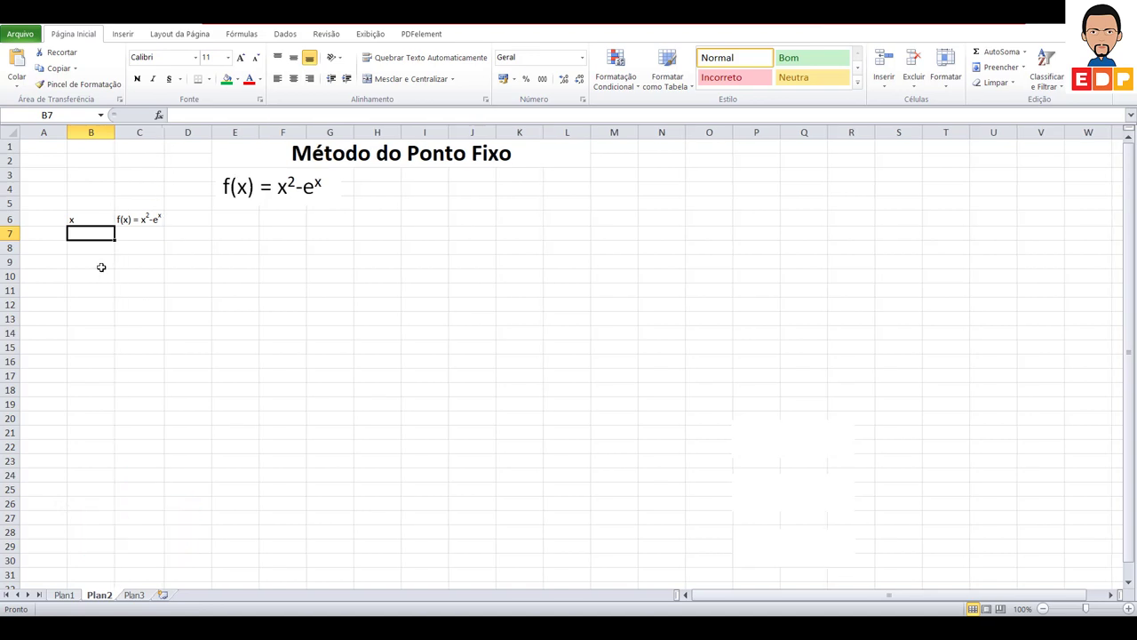
{"action": "type", "text": "-"}
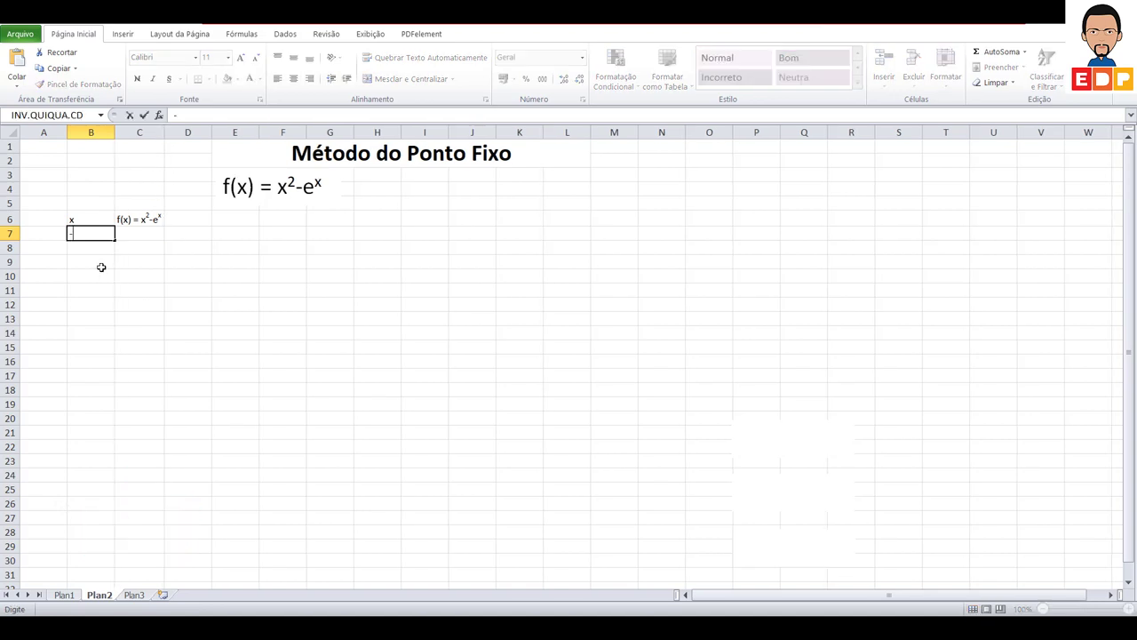
{"action": "type", "text": "2"}
{"action": "key", "text": "Return"}
{"action": "type", "text": "-1"}
{"action": "key", "text": "Return"}
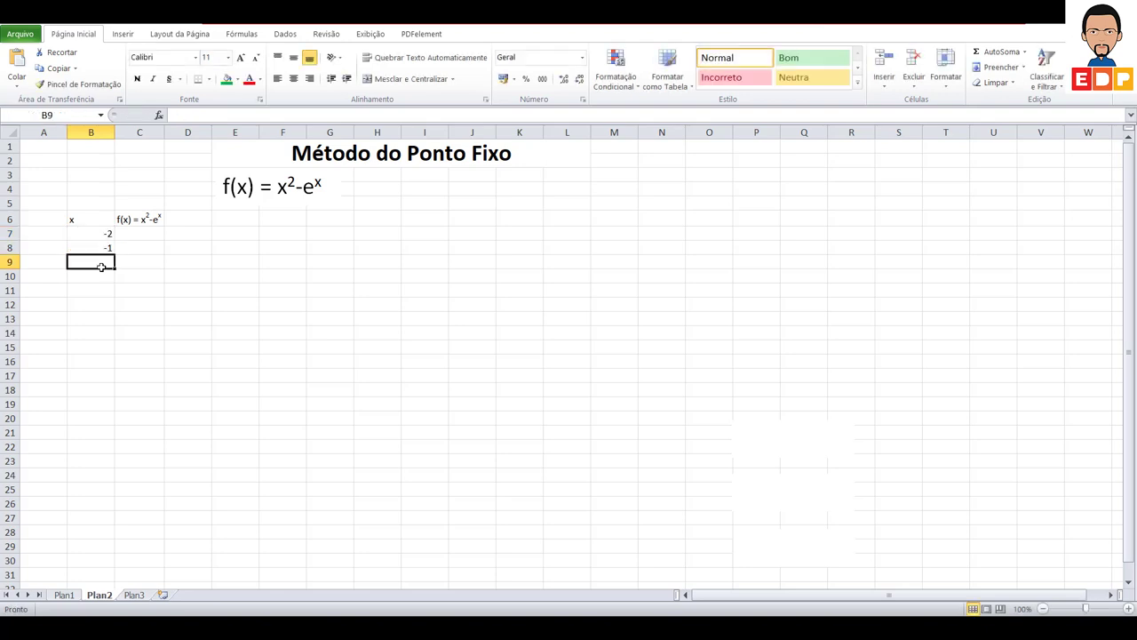
{"action": "type", "text": "0"}
{"action": "key", "text": "Return"}
{"action": "type", "text": "1"}
{"action": "key", "text": "Return"}
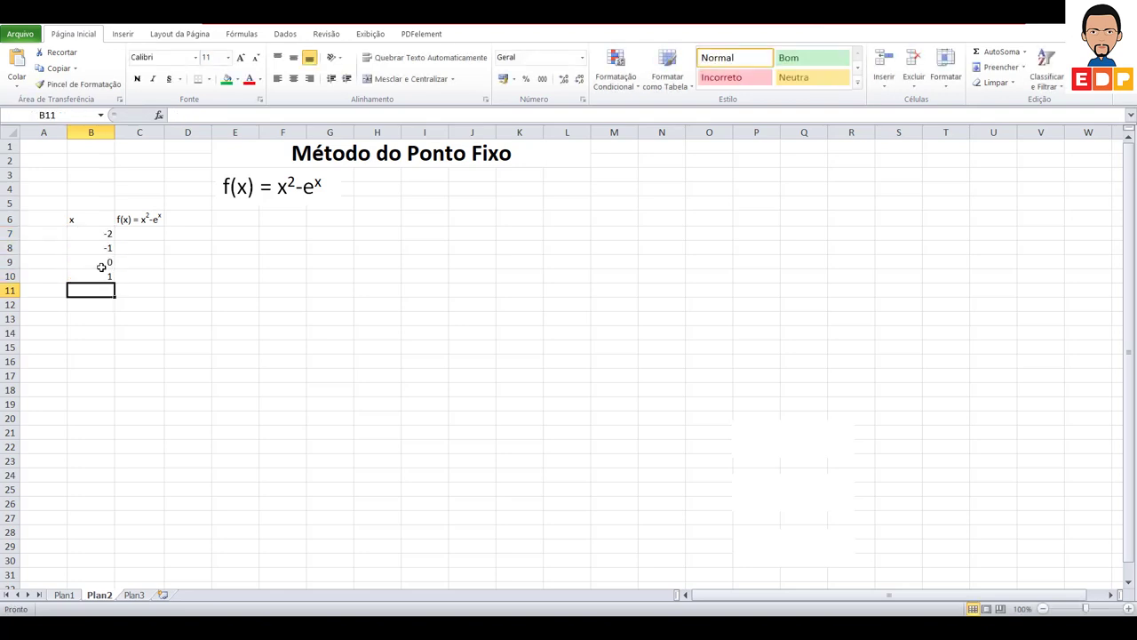
{"action": "type", "text": "2"}
{"action": "key", "text": "Return"}
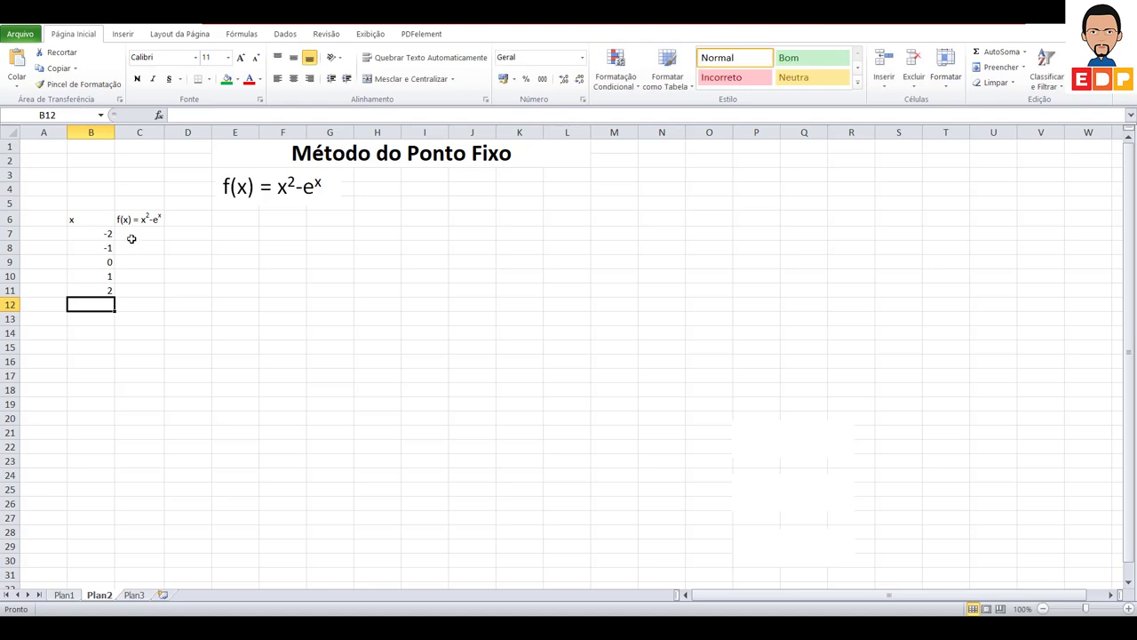
Step: Enter =(B7)^2-EXP(B7) in C7 to compute f(x) for x = -2
{"action": "left_click", "coordinate": [131, 235]}
{"action": "type", "text": "="}
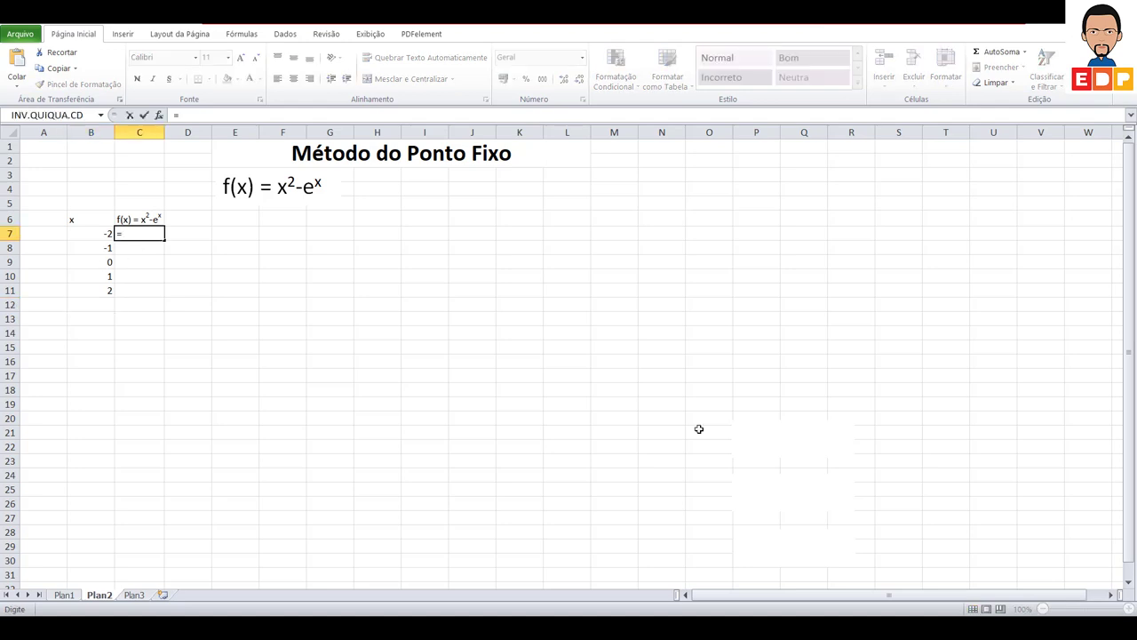
{"action": "type", "text": "("}
{"action": "left_click", "coordinate": [101, 238]}
{"action": "type", "text": ")"}
{"action": "type", "text": "^2"}
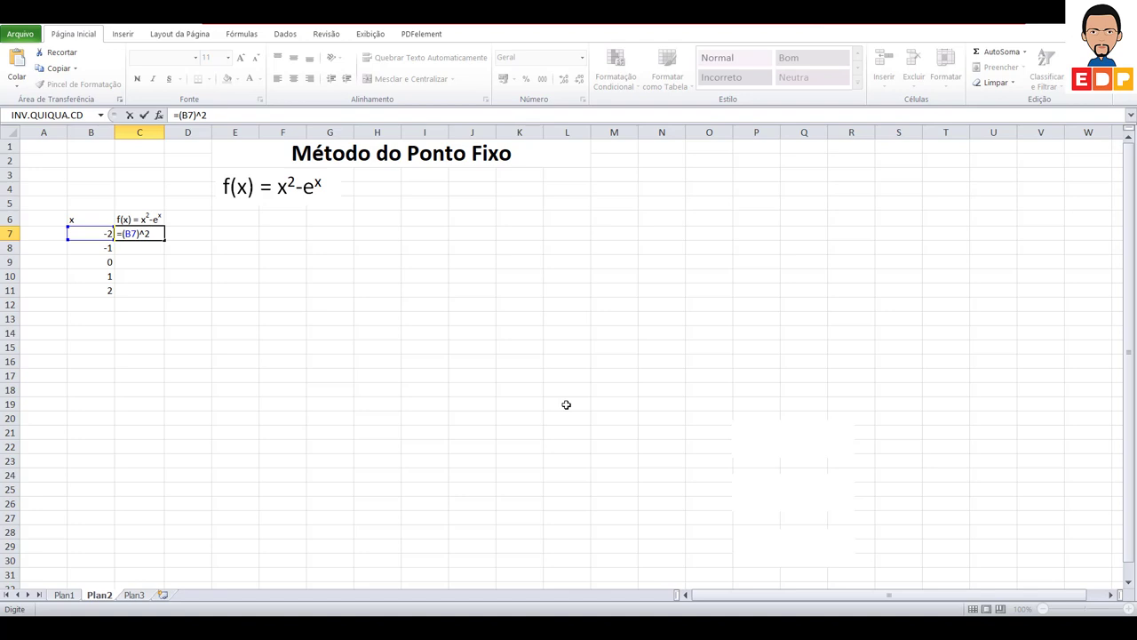
{"action": "type", "text": "-exp"}
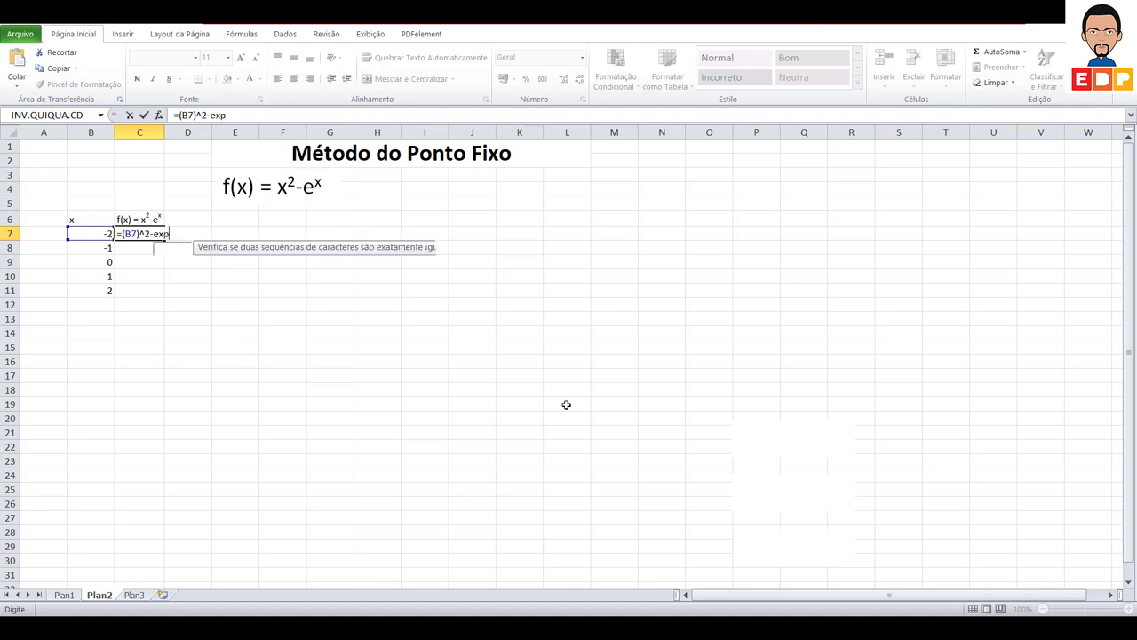
{"action": "type", "text": "("}
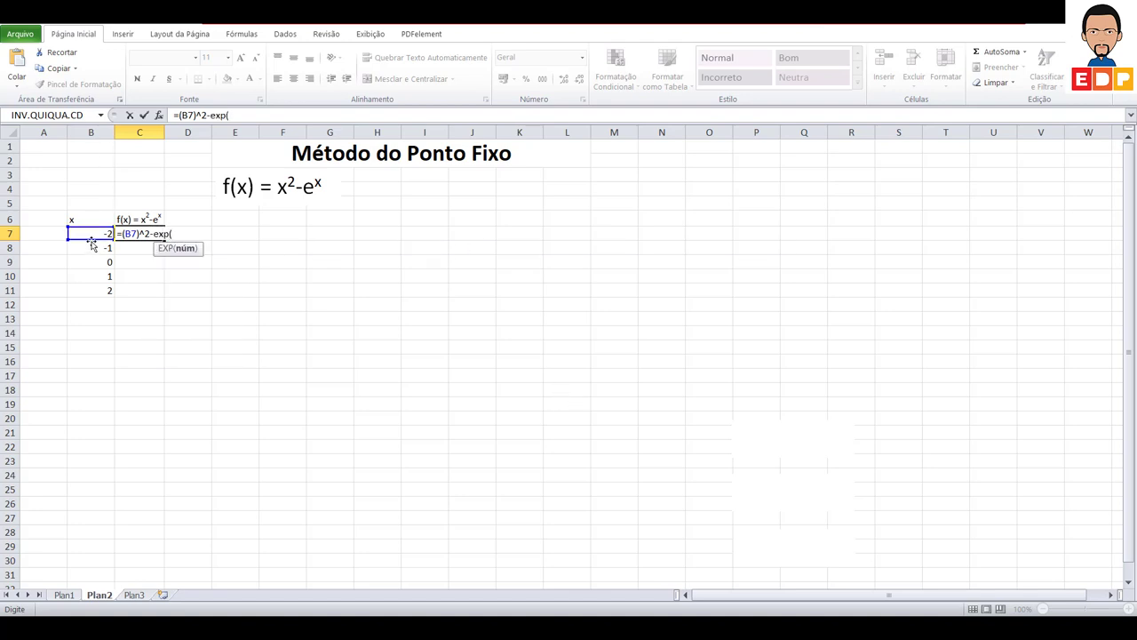
{"action": "left_click", "coordinate": [94, 234]}
{"action": "type", "text": ")"}
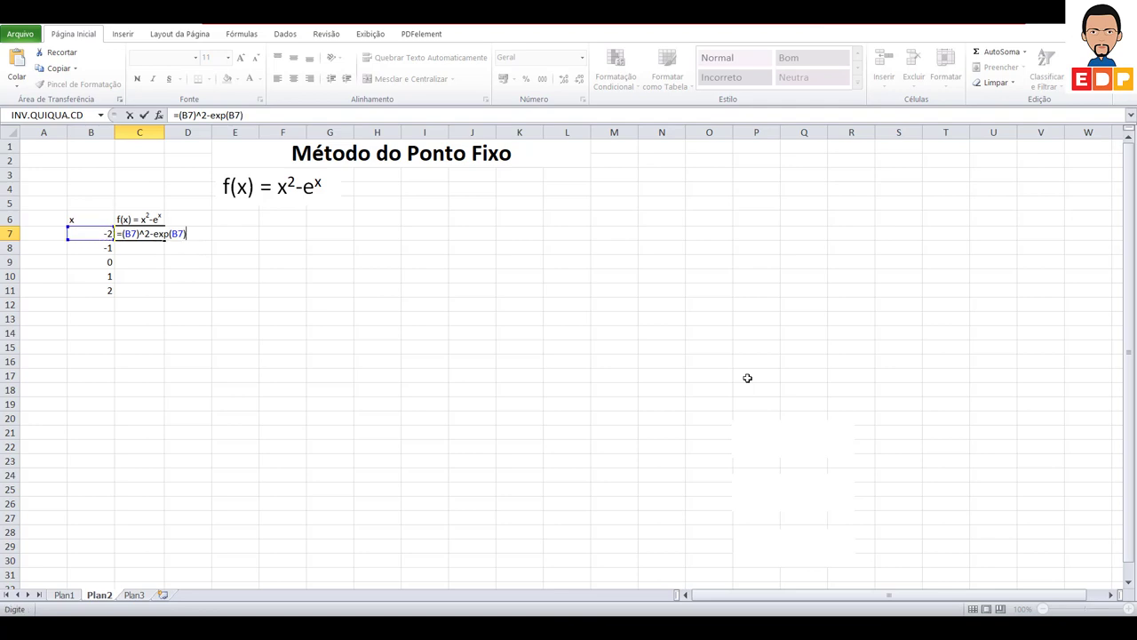
{"action": "key", "text": "Return"}
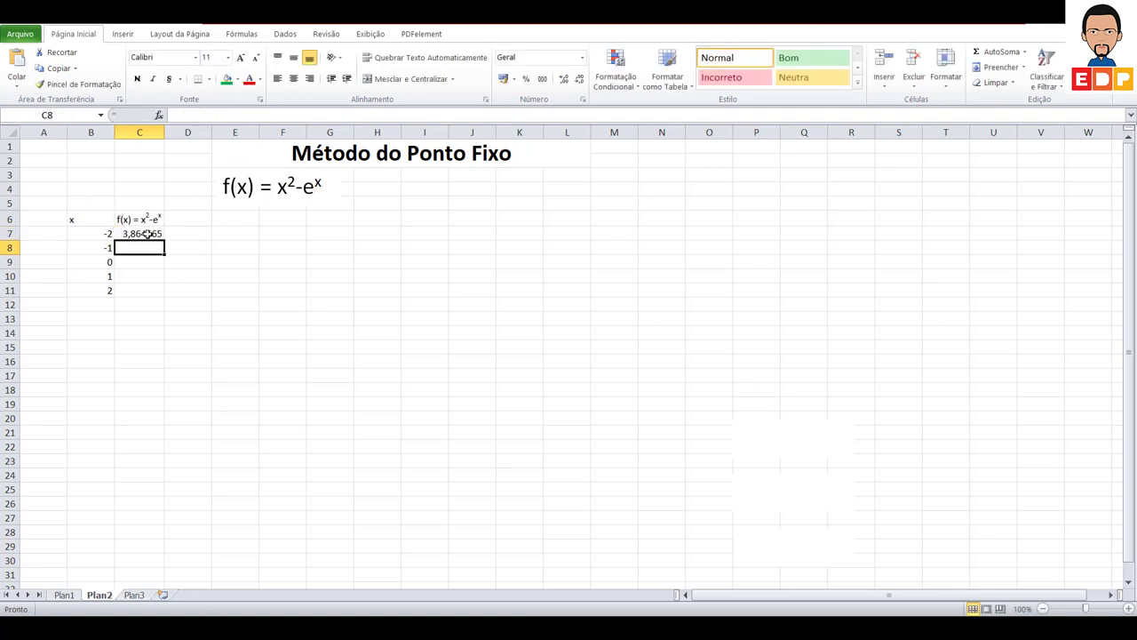
Step: Fill the f(x) formula down to C11 and check the copied formulas
{"action": "left_click", "coordinate": [163, 234]}
{"action": "left_click_drag", "start_coordinate": [166, 239], "coordinate": [163, 291]}
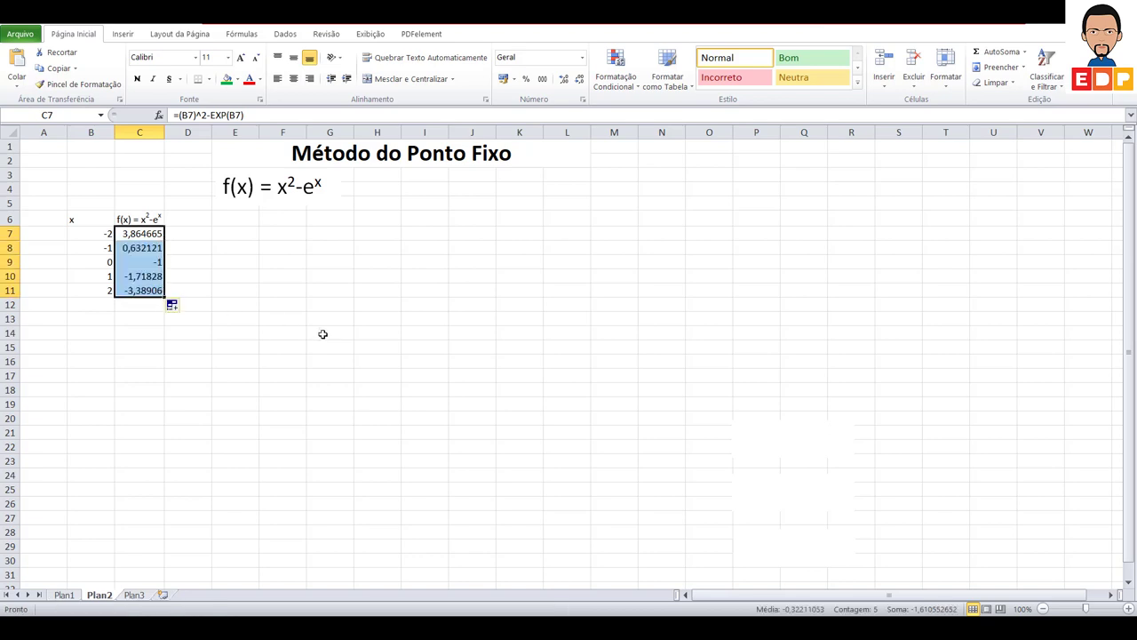
{"action": "left_click", "coordinate": [323, 332]}
{"action": "left_click", "coordinate": [155, 250]}
{"action": "left_click", "coordinate": [154, 260]}
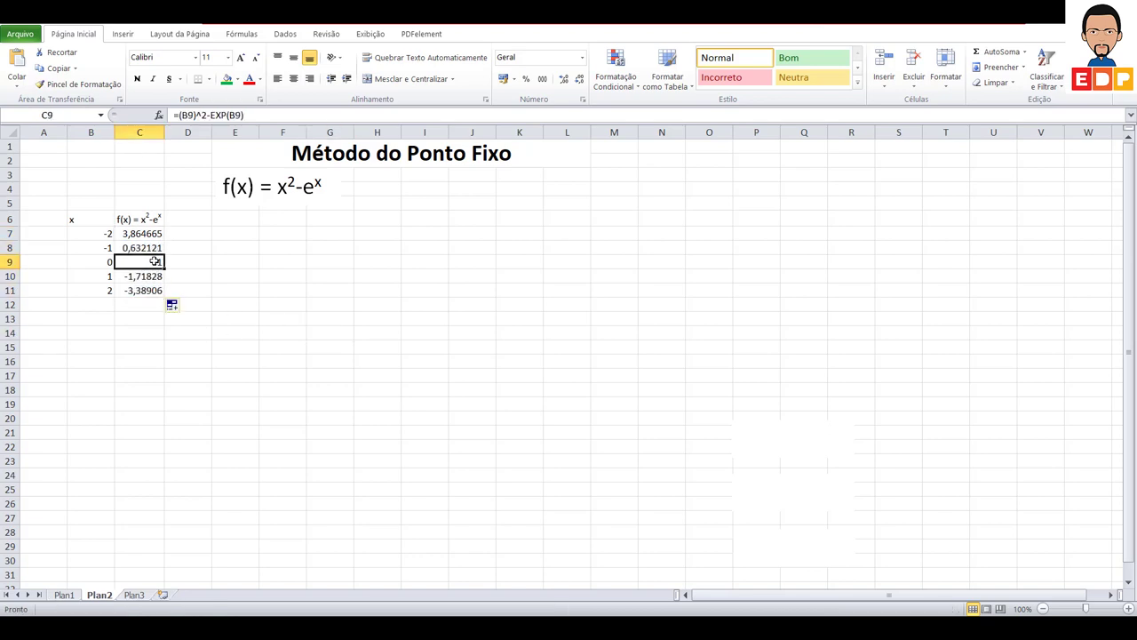
{"action": "left_click", "coordinate": [154, 248]}
{"action": "left_click", "coordinate": [154, 261]}
{"action": "left_click", "coordinate": [160, 250]}
{"action": "left_click", "coordinate": [342, 318]}
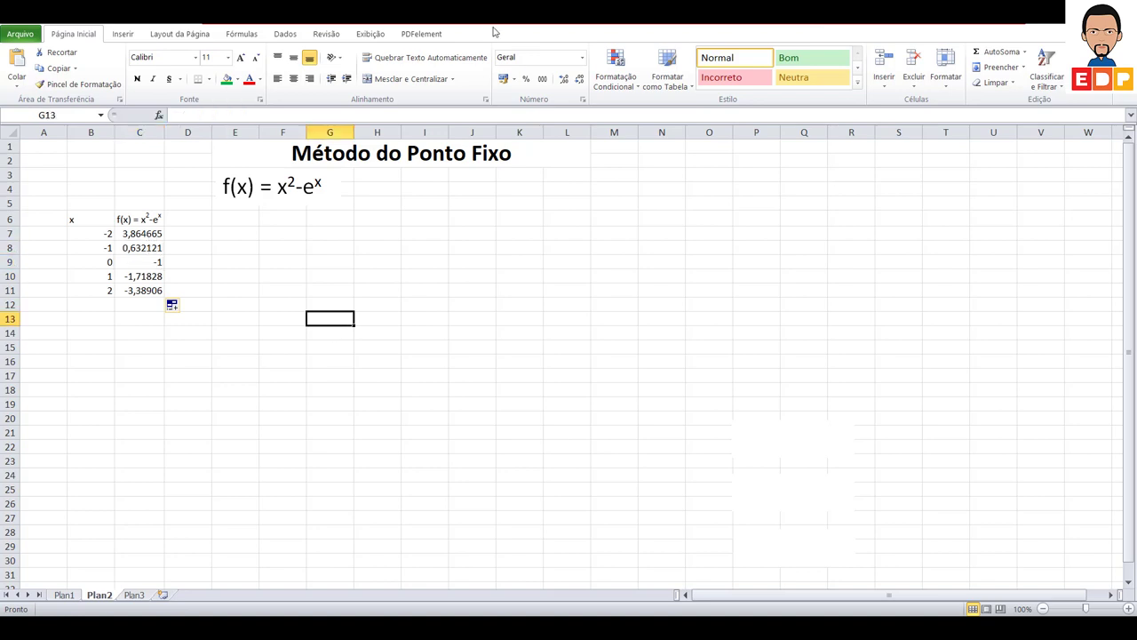
Step: Insert a basic 2D line chart
{"action": "left_click", "coordinate": [125, 35]}
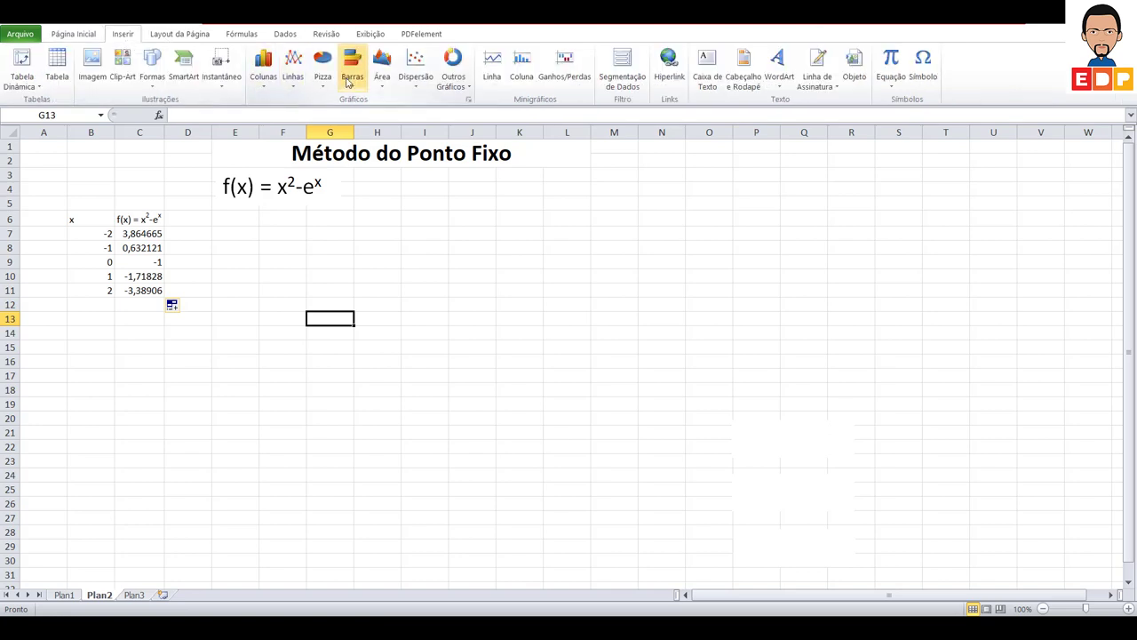
{"action": "left_click", "coordinate": [294, 69]}
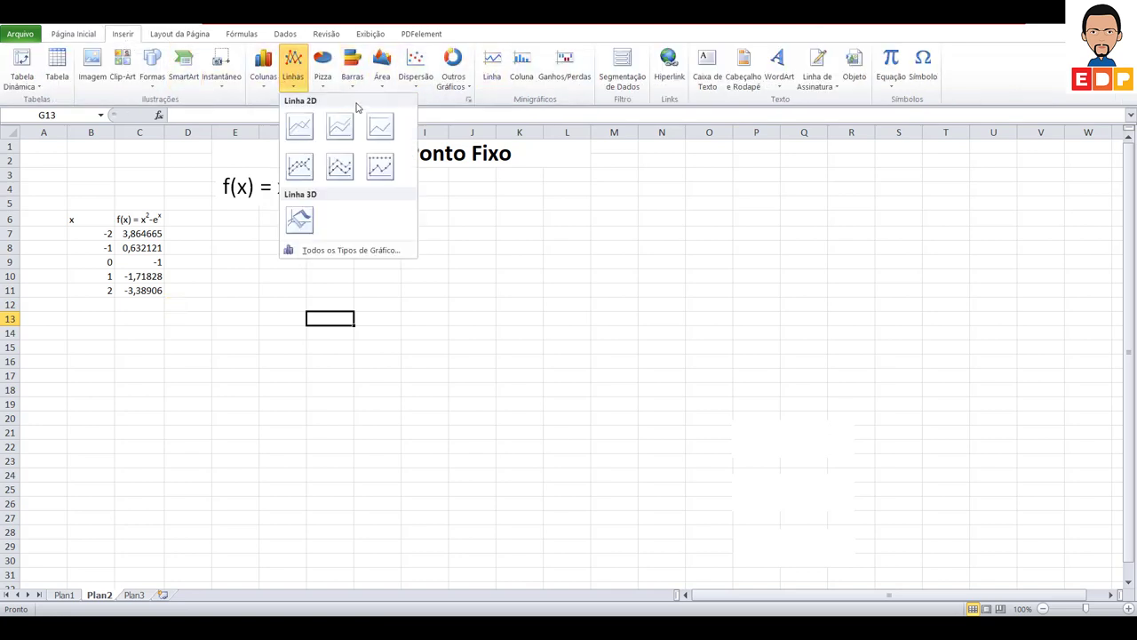
{"action": "left_click", "coordinate": [301, 124]}
Step: Add a chart series with values C7:C11, named from cell C6
{"action": "right_click", "coordinate": [473, 361]}
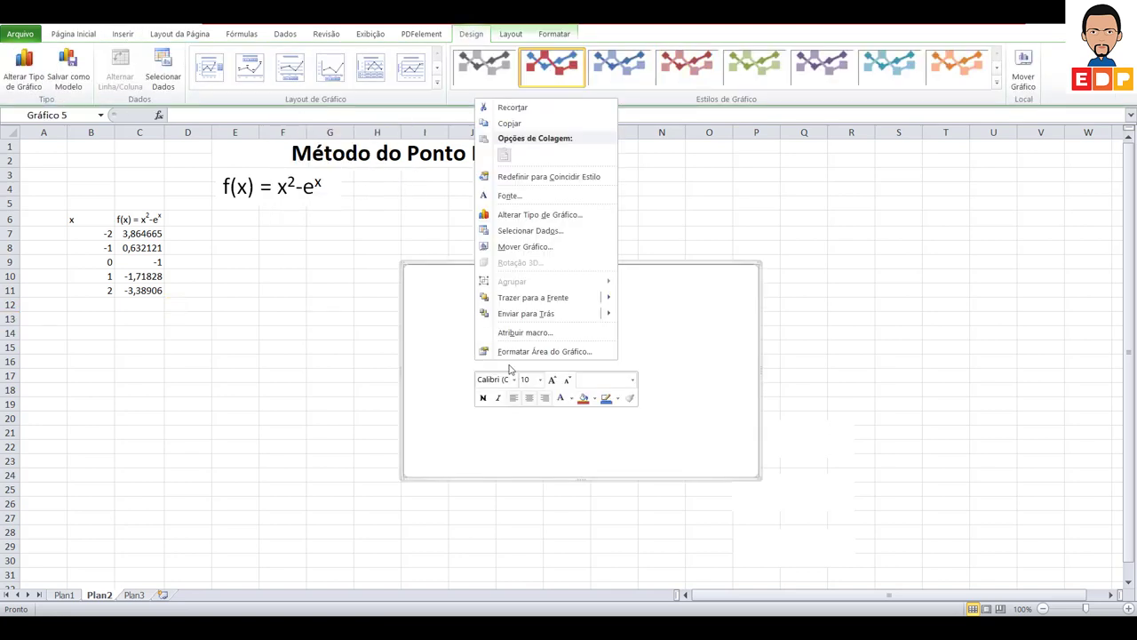
{"action": "left_click", "coordinate": [574, 233]}
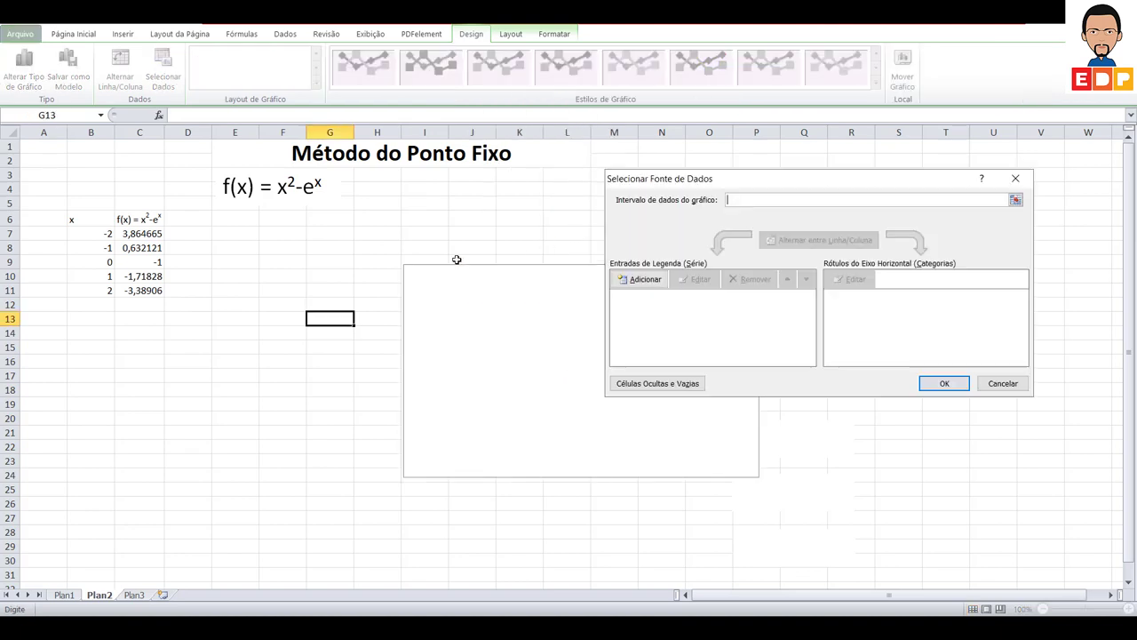
{"action": "left_click", "coordinate": [639, 279]}
{"action": "left_click", "coordinate": [843, 303]}
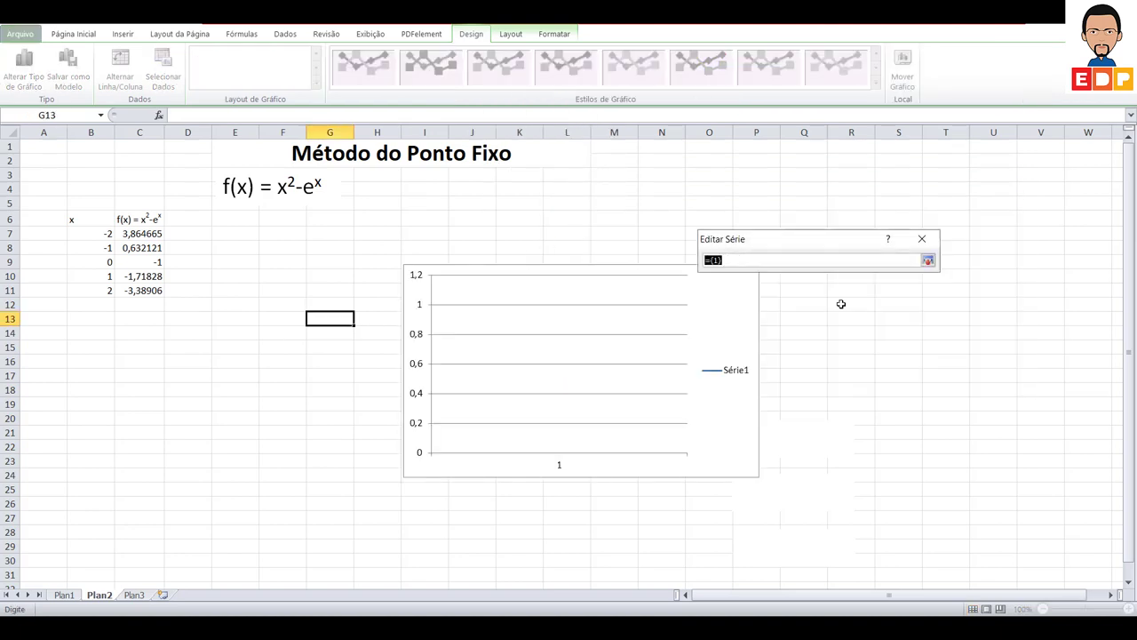
{"action": "left_click_drag", "start_coordinate": [156, 235], "coordinate": [158, 296]}
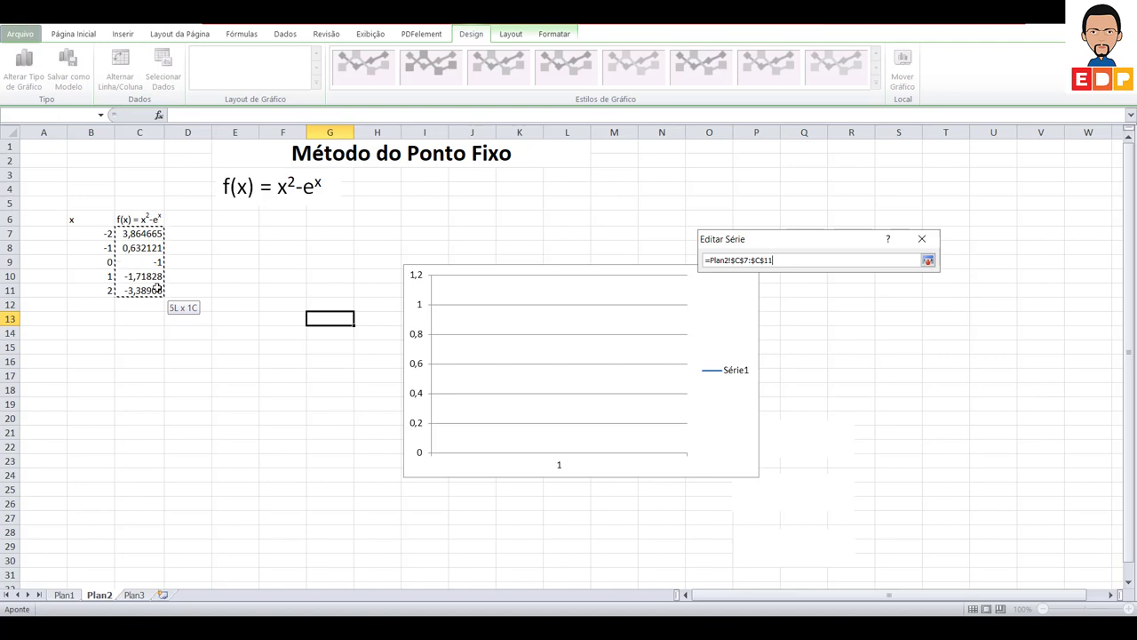
{"action": "left_click", "coordinate": [927, 260]}
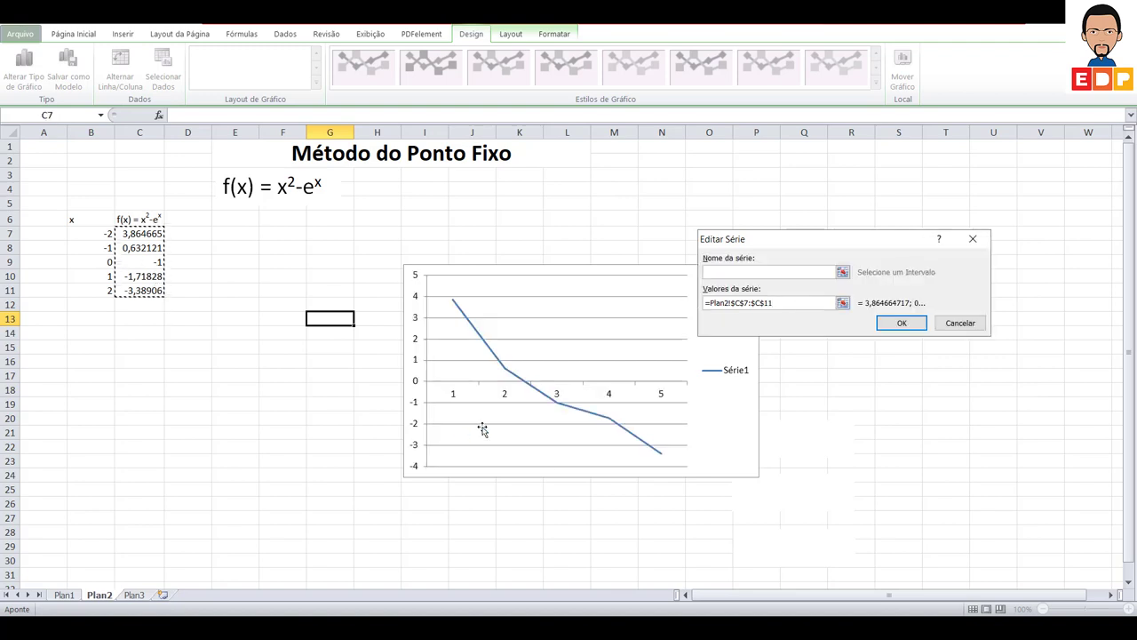
{"action": "left_click", "coordinate": [843, 272]}
{"action": "left_click", "coordinate": [151, 220]}
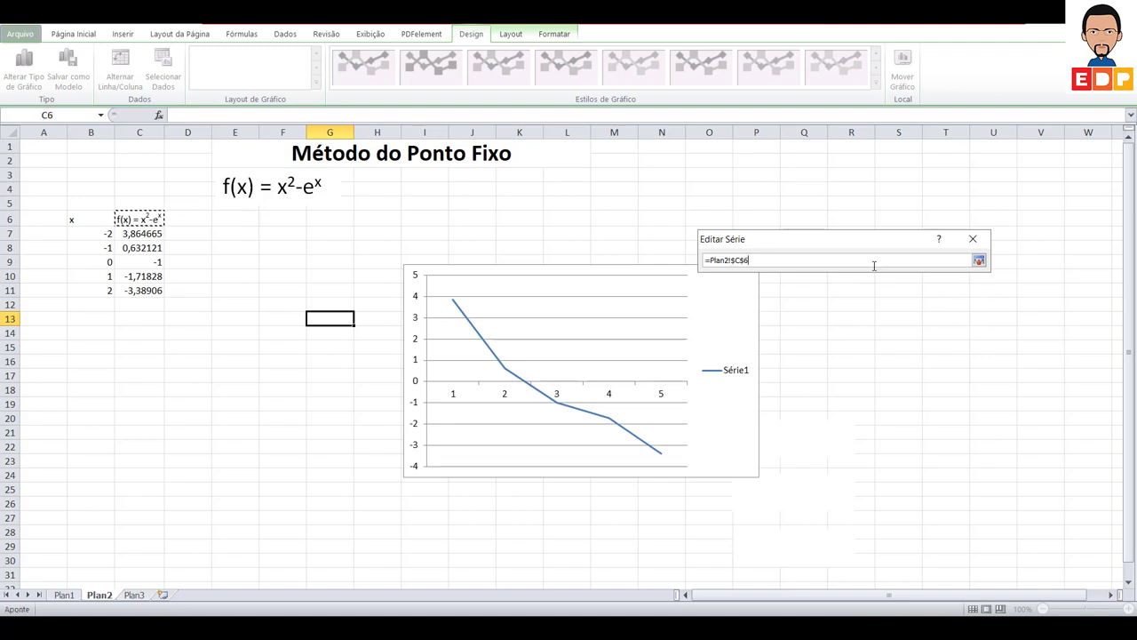
{"action": "left_click", "coordinate": [979, 260]}
{"action": "left_click", "coordinate": [977, 323]}
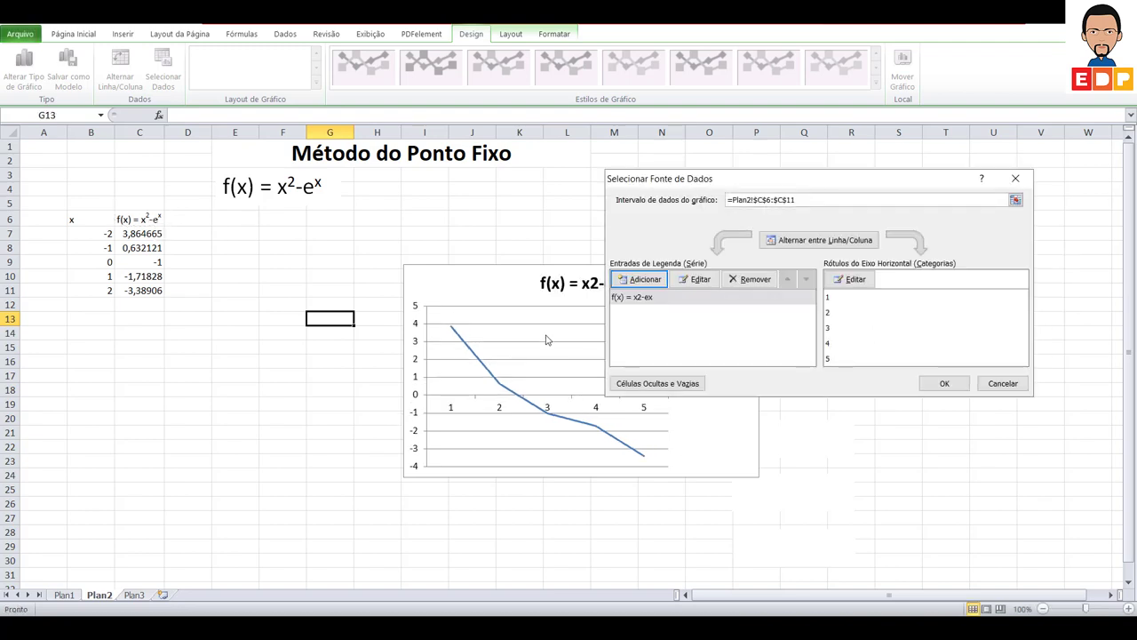
Step: Set the horizontal axis labels to the x values in B7:B11
{"action": "left_click", "coordinate": [849, 279]}
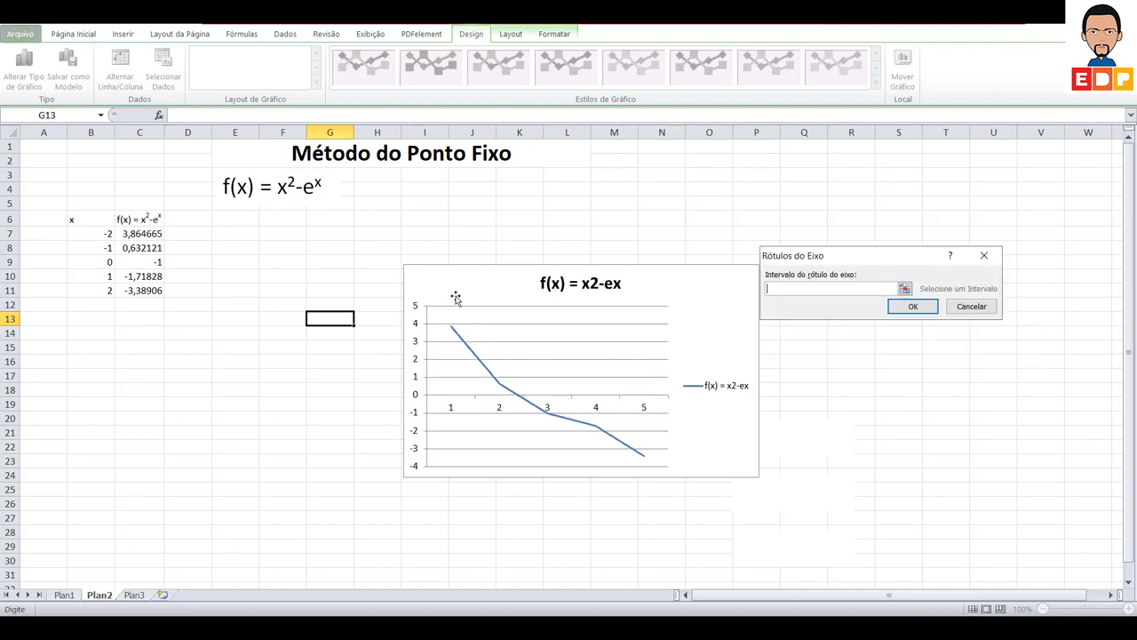
{"action": "left_click", "coordinate": [904, 287]}
{"action": "left_click_drag", "start_coordinate": [94, 233], "coordinate": [105, 294]}
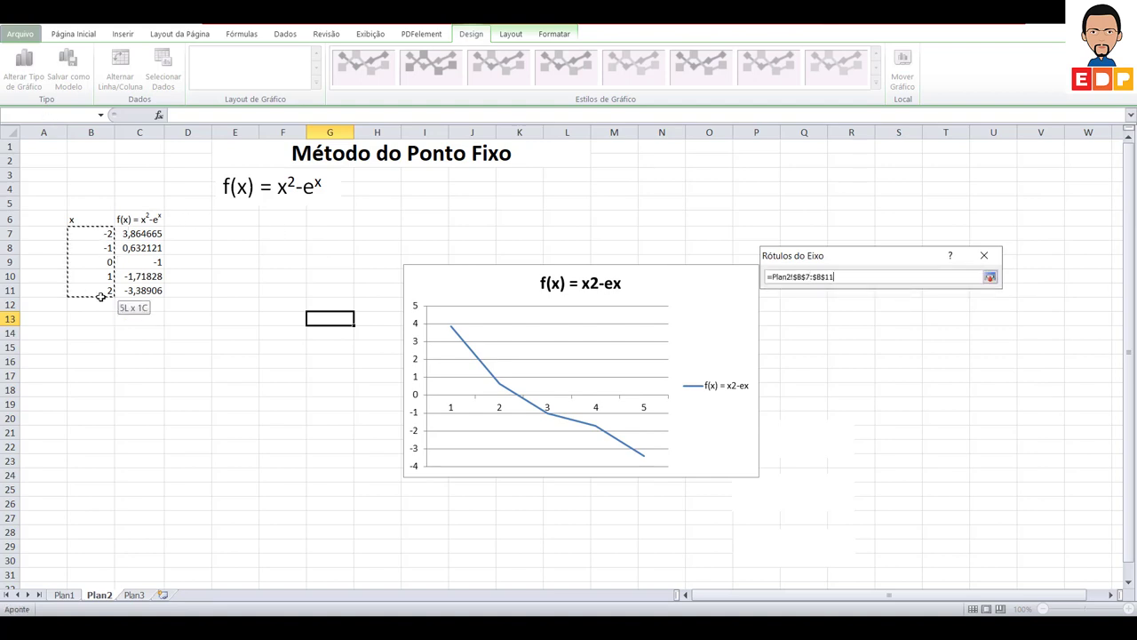
{"action": "left_click", "coordinate": [990, 277]}
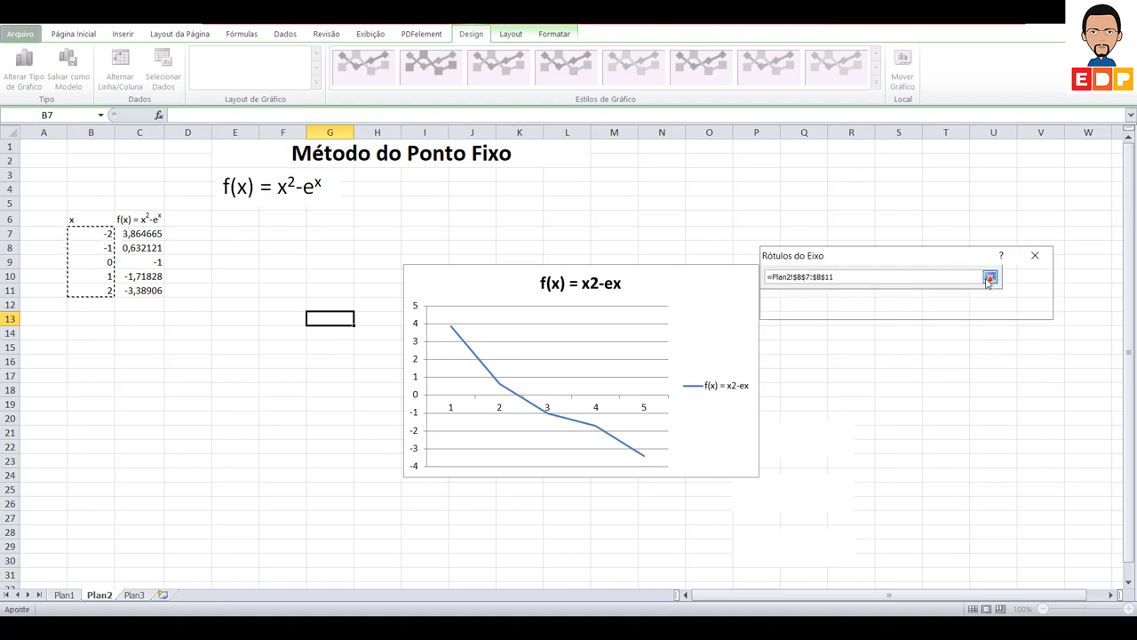
{"action": "left_click", "coordinate": [937, 311]}
{"action": "left_click", "coordinate": [941, 382]}
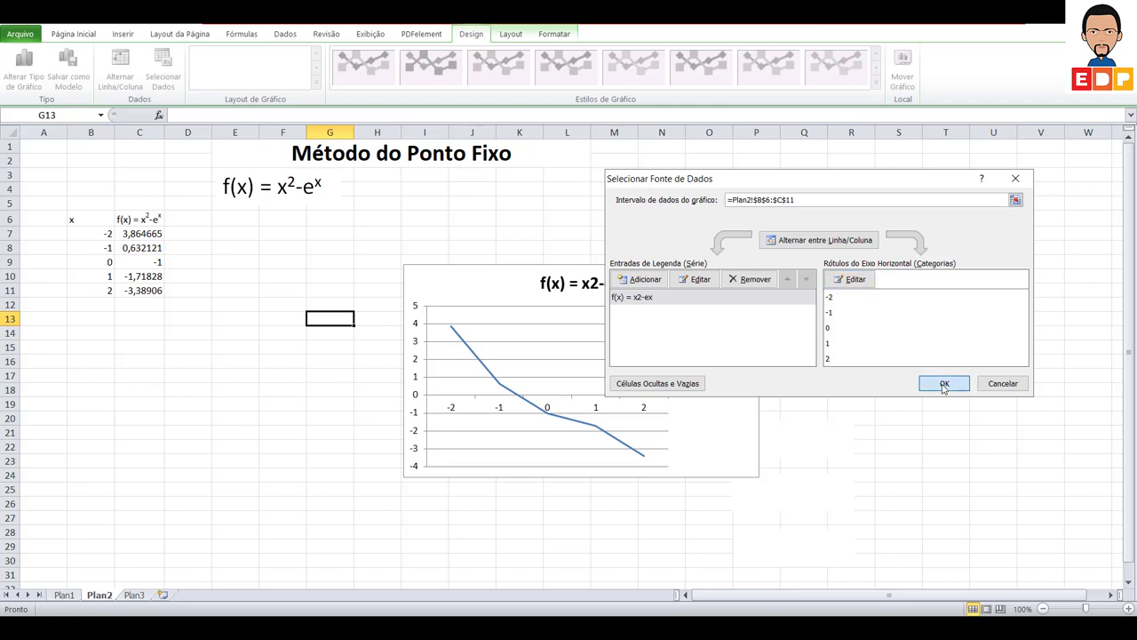
{"action": "left_click", "coordinate": [851, 446]}
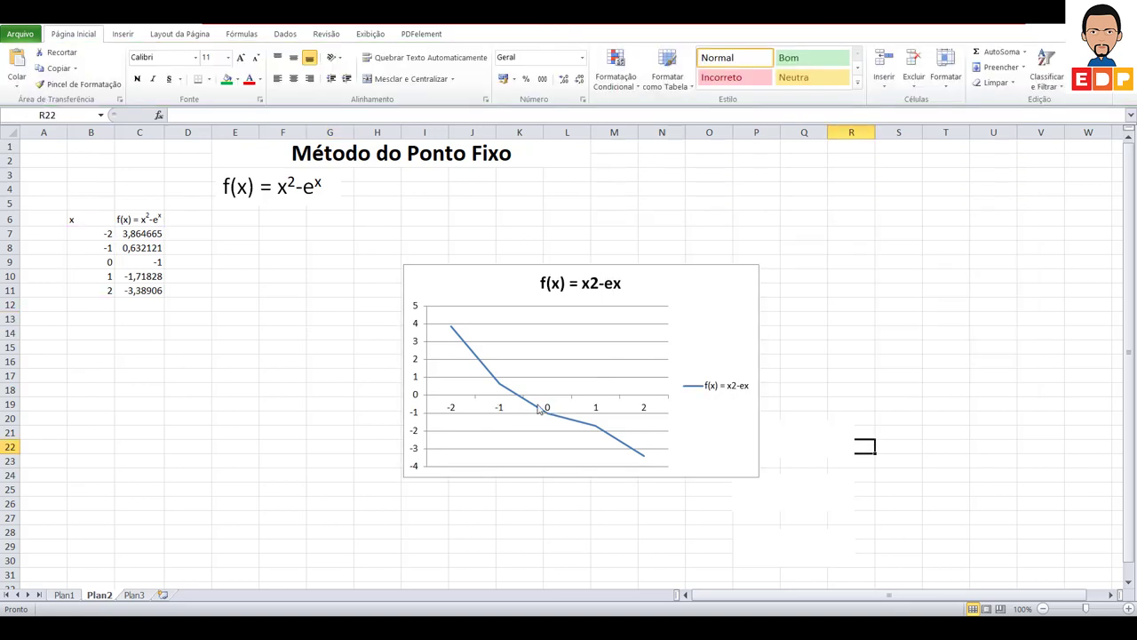
Step: Position the chart legend at the bottom of the chart
{"action": "left_click", "coordinate": [152, 252]}
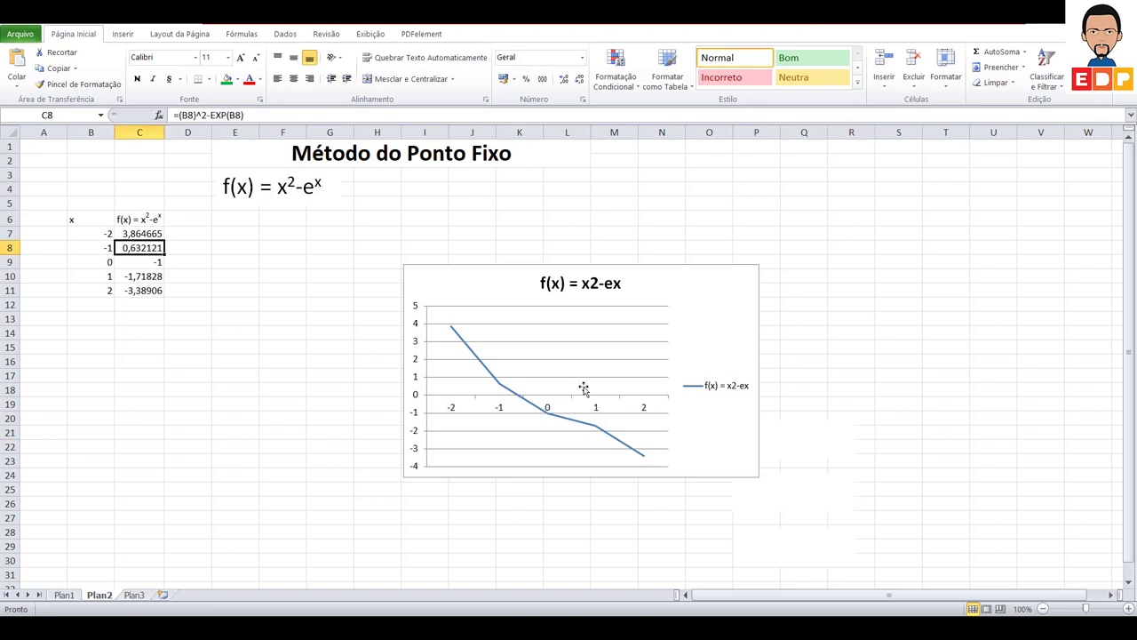
{"action": "left_click", "coordinate": [585, 421]}
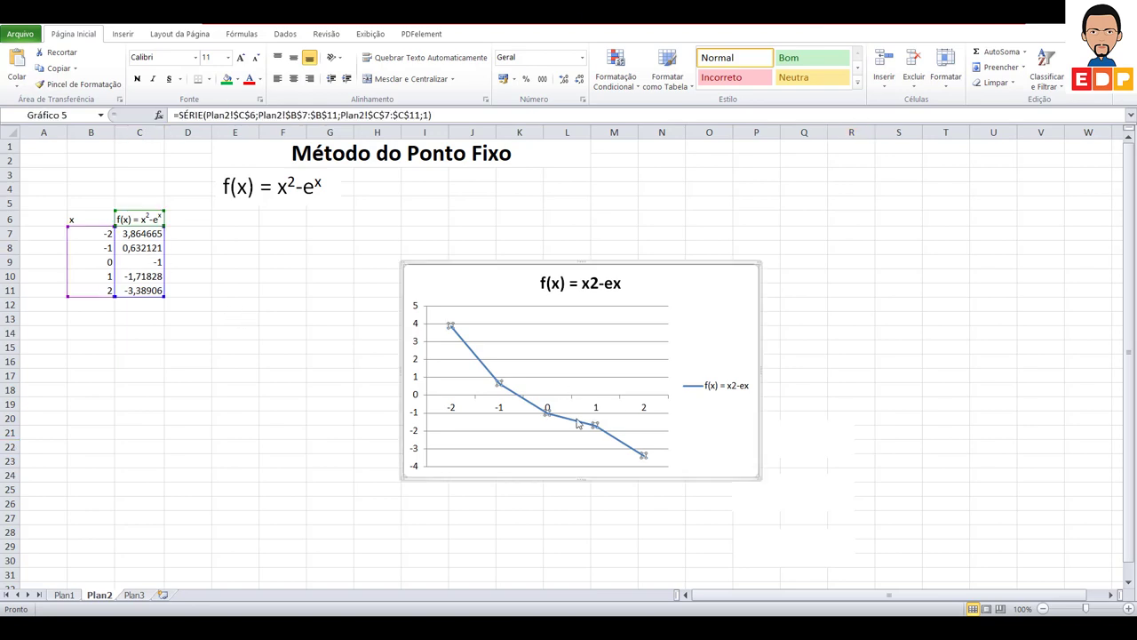
{"action": "left_click", "coordinate": [722, 389]}
{"action": "right_click", "coordinate": [723, 393]}
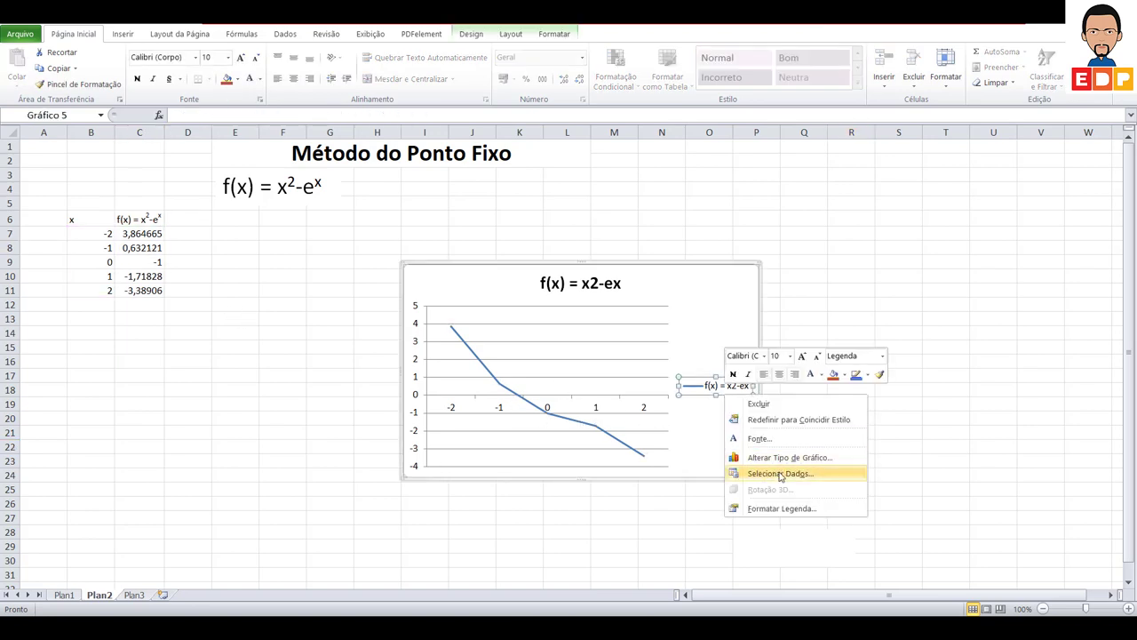
{"action": "left_click", "coordinate": [781, 508]}
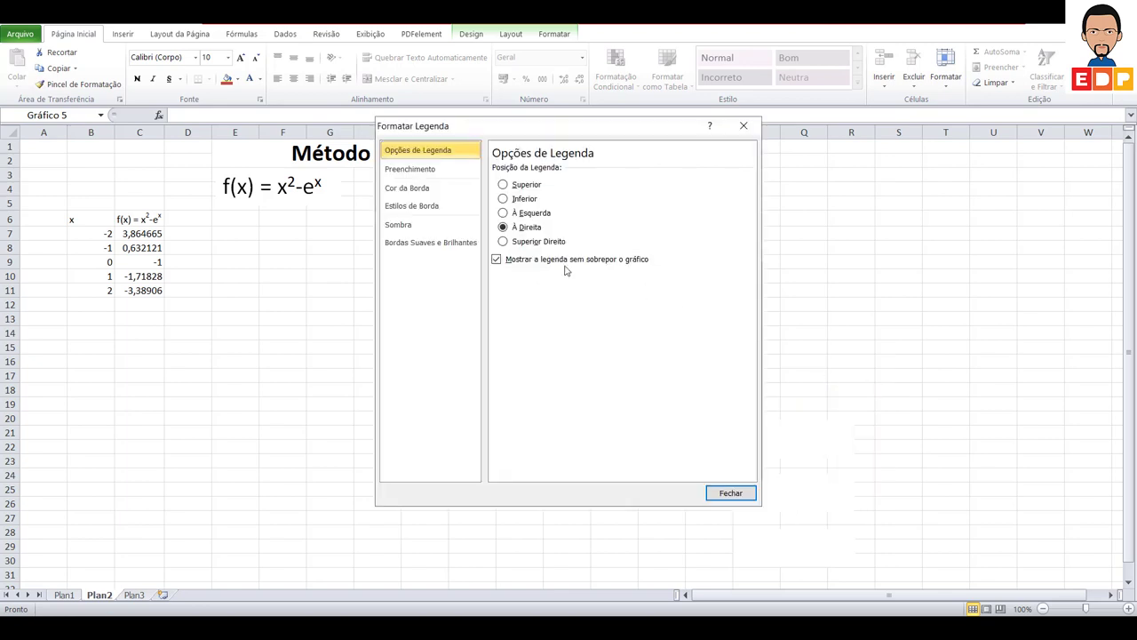
{"action": "left_click", "coordinate": [514, 199]}
{"action": "left_click", "coordinate": [737, 494]}
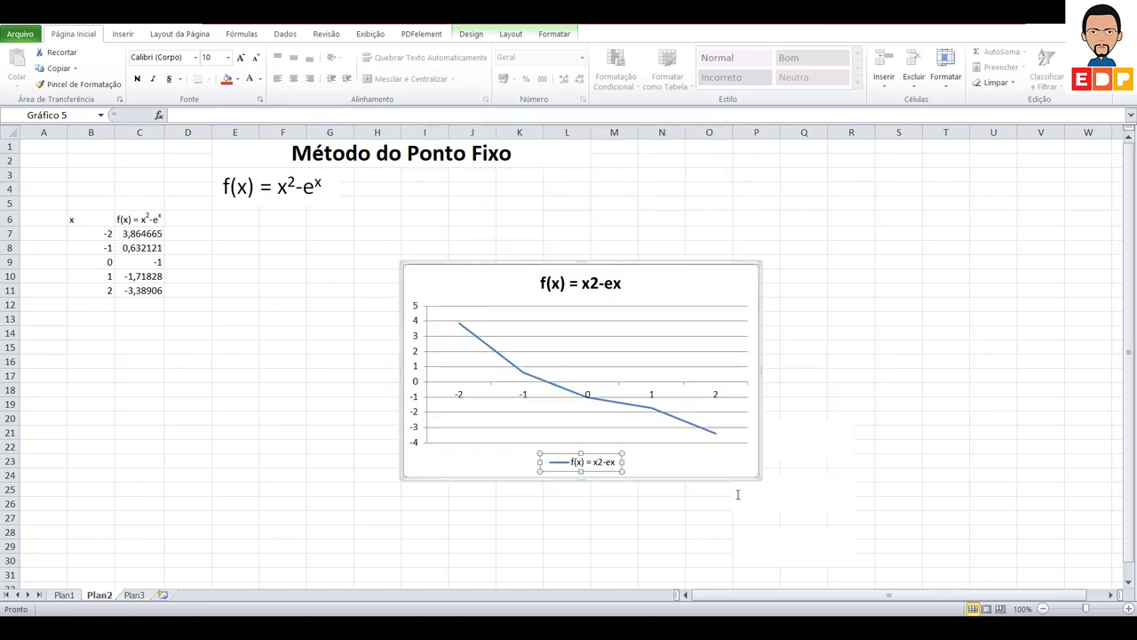
{"action": "left_click", "coordinate": [776, 484]}
Step: Drag the chart up and left so it sits beside the x and f(x) table
{"action": "left_click", "coordinate": [691, 472]}
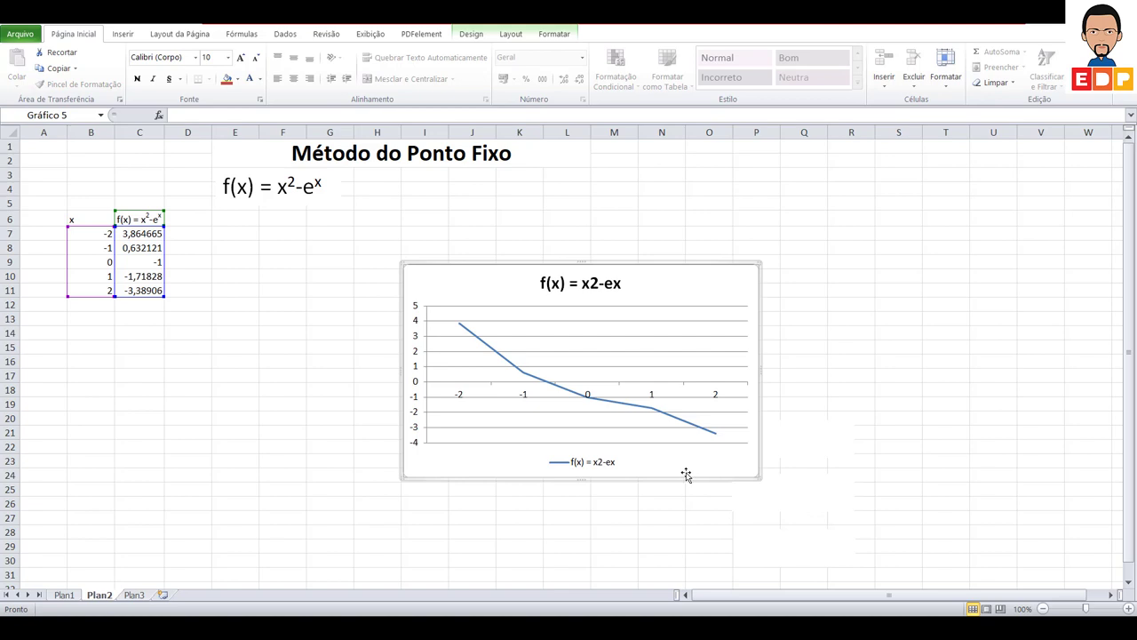
{"action": "left_click_drag", "start_coordinate": [686, 476], "coordinate": [533, 414]}
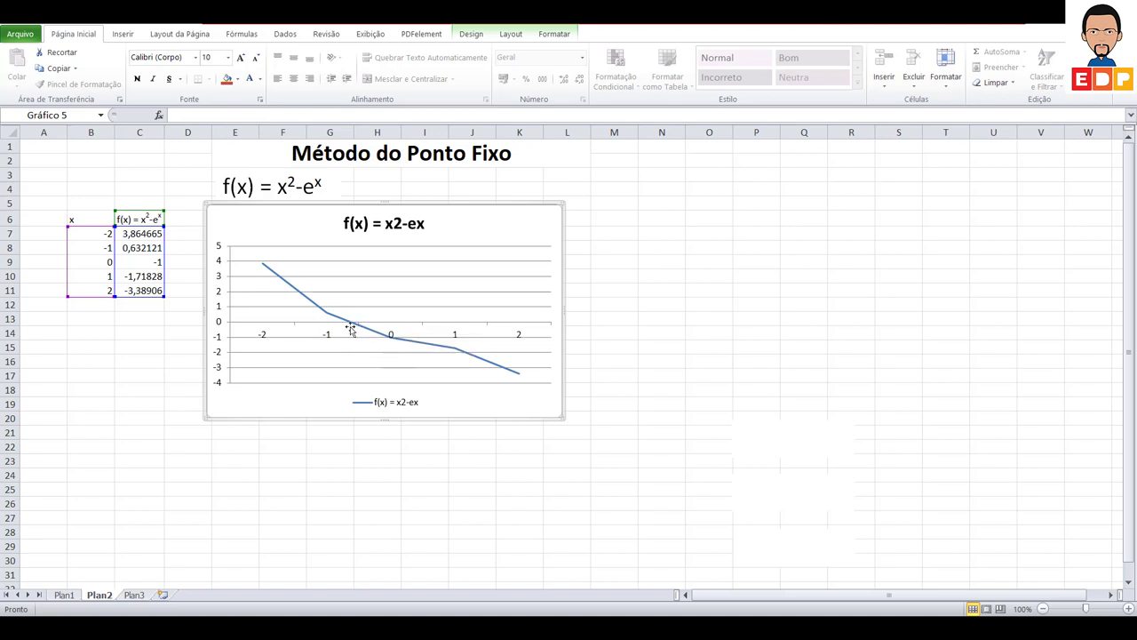
{"action": "mouse_move", "coordinate": [354, 330]}
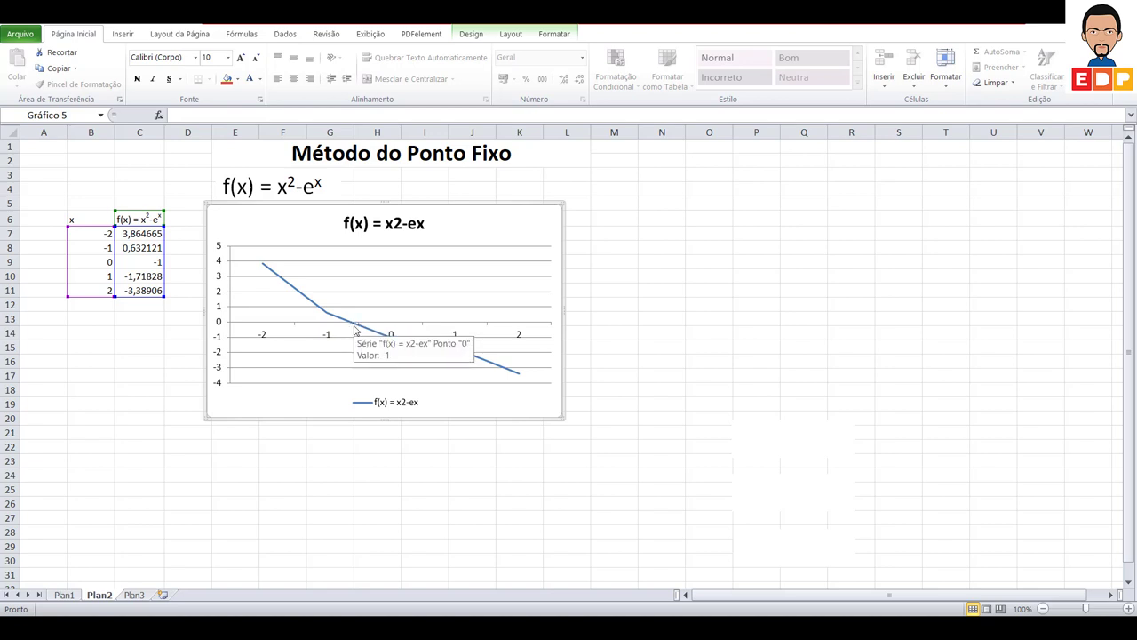
Step: Make the 2 in the chart title a superscript
{"action": "left_click", "coordinate": [391, 223]}
{"action": "left_click_drag", "start_coordinate": [395, 223], "coordinate": [401, 223]}
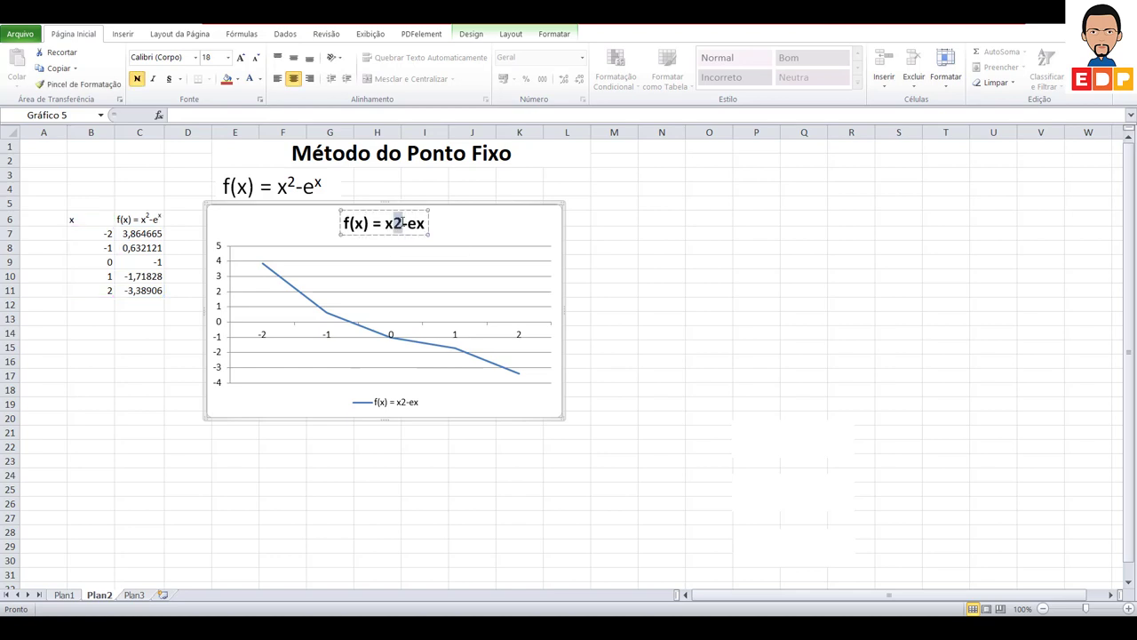
{"action": "right_click", "coordinate": [401, 222]}
{"action": "left_click", "coordinate": [443, 283]}
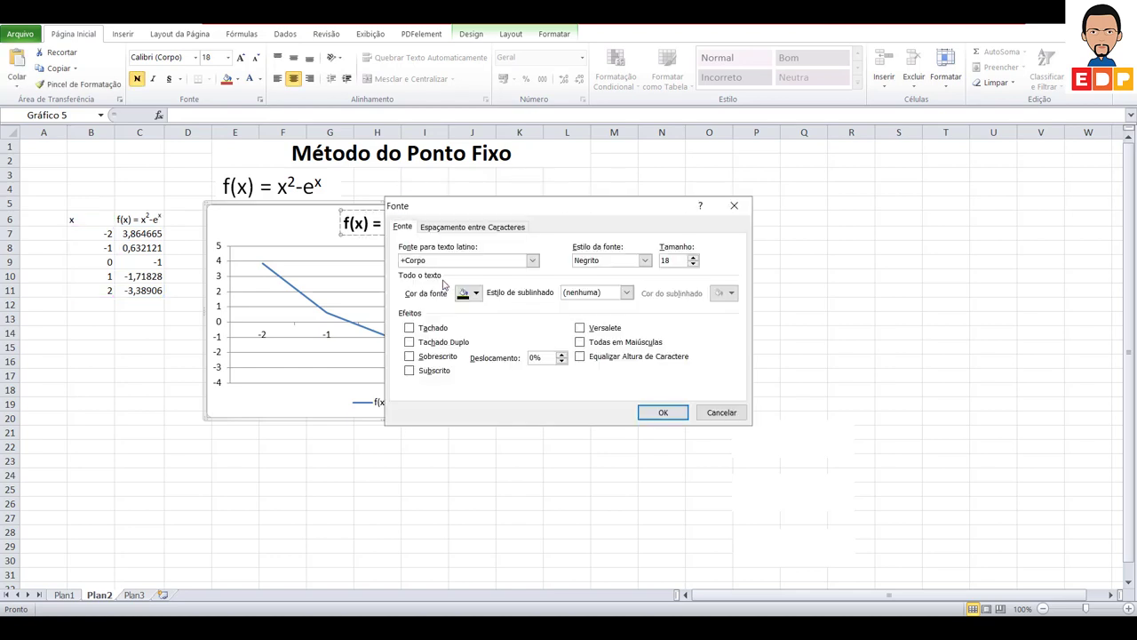
{"action": "left_click", "coordinate": [442, 358]}
{"action": "left_click", "coordinate": [659, 416]}
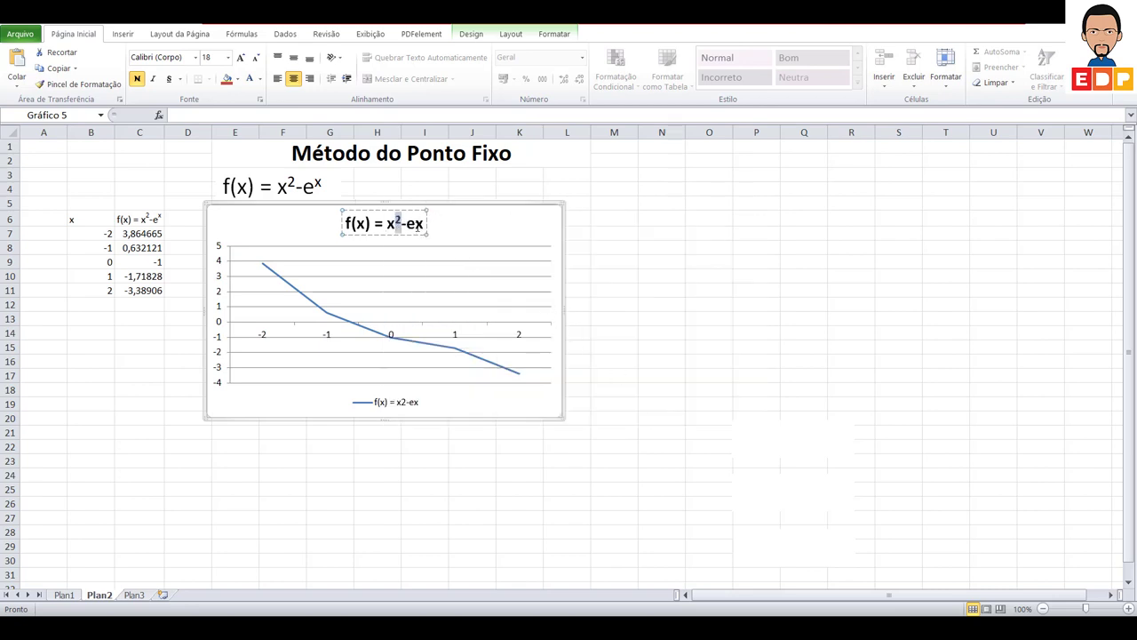
Step: Make the final x in the chart title a superscript, giving f(x) = x²-eˣ
{"action": "double_click", "coordinate": [418, 227]}
{"action": "left_click", "coordinate": [416, 224]}
{"action": "double_click", "coordinate": [418, 226]}
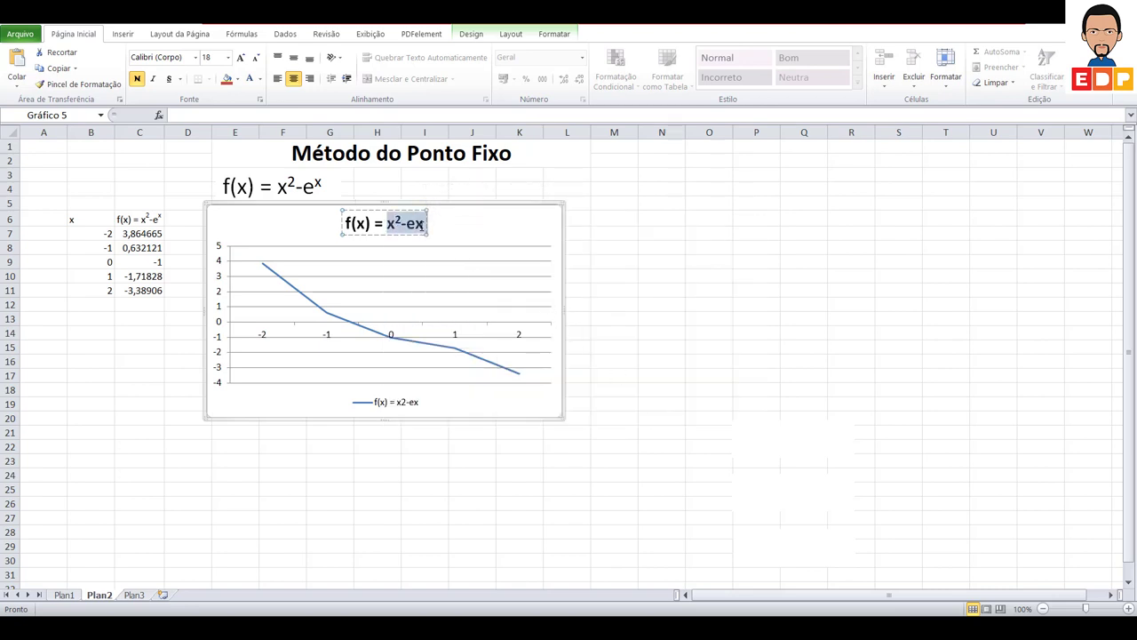
{"action": "left_click", "coordinate": [424, 223]}
{"action": "key", "text": "shift+Left"}
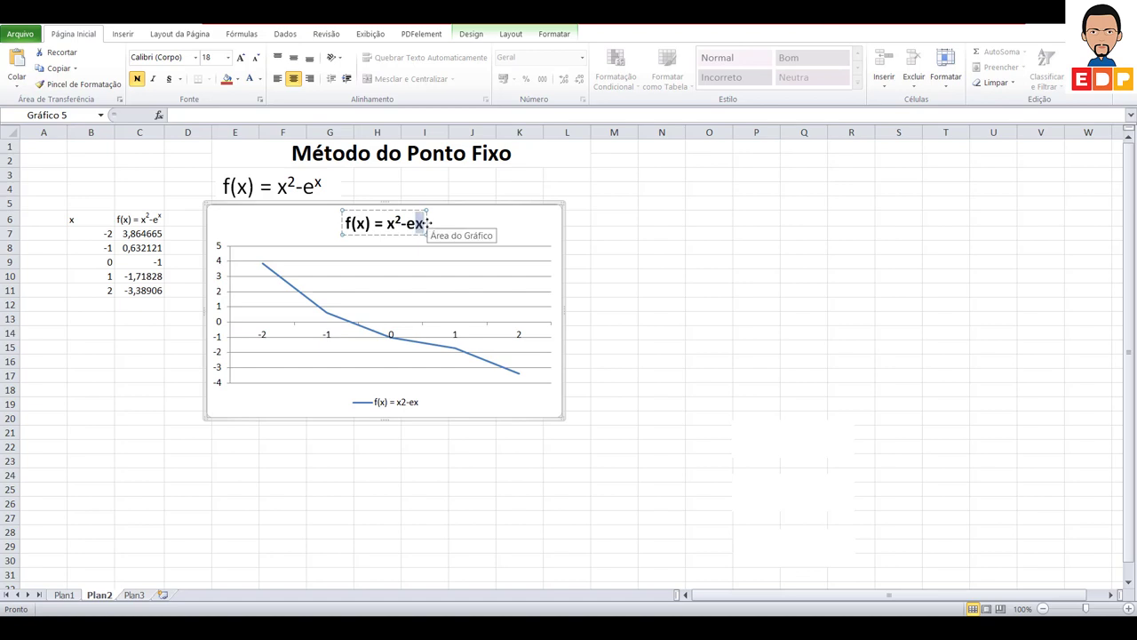
{"action": "right_click", "coordinate": [425, 229]}
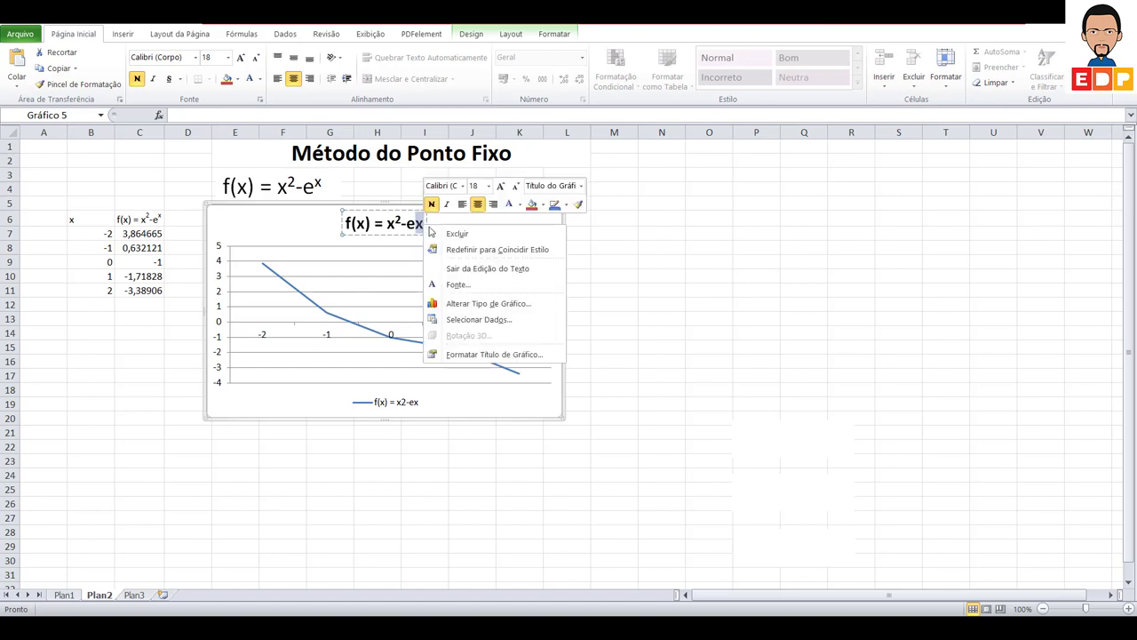
{"action": "left_click", "coordinate": [453, 283]}
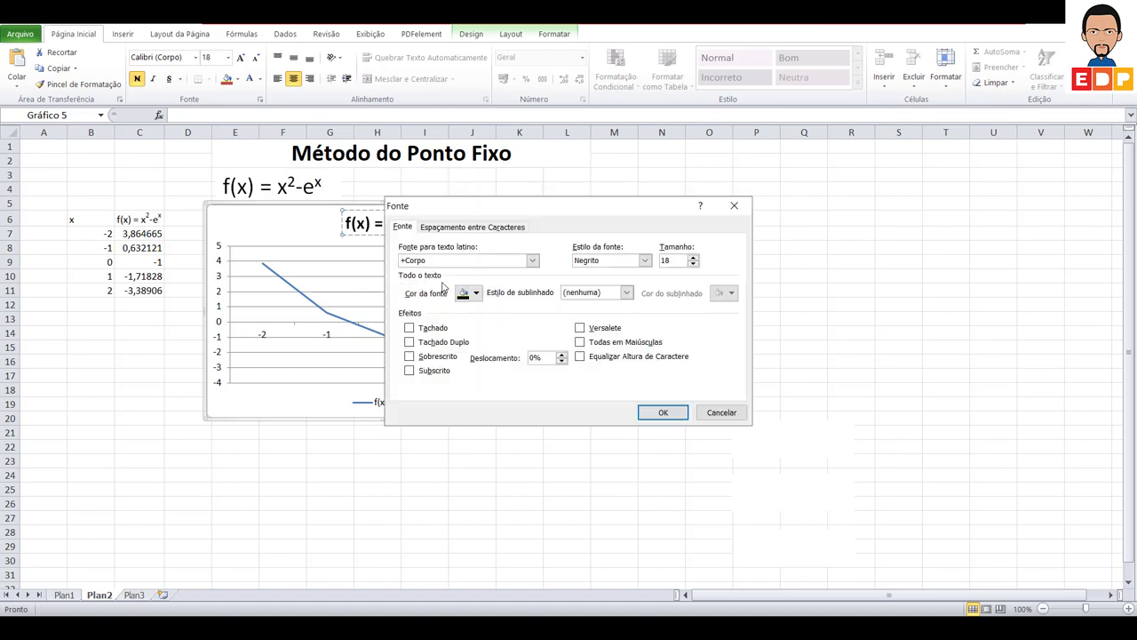
{"action": "left_click", "coordinate": [430, 356]}
{"action": "left_click", "coordinate": [674, 413]}
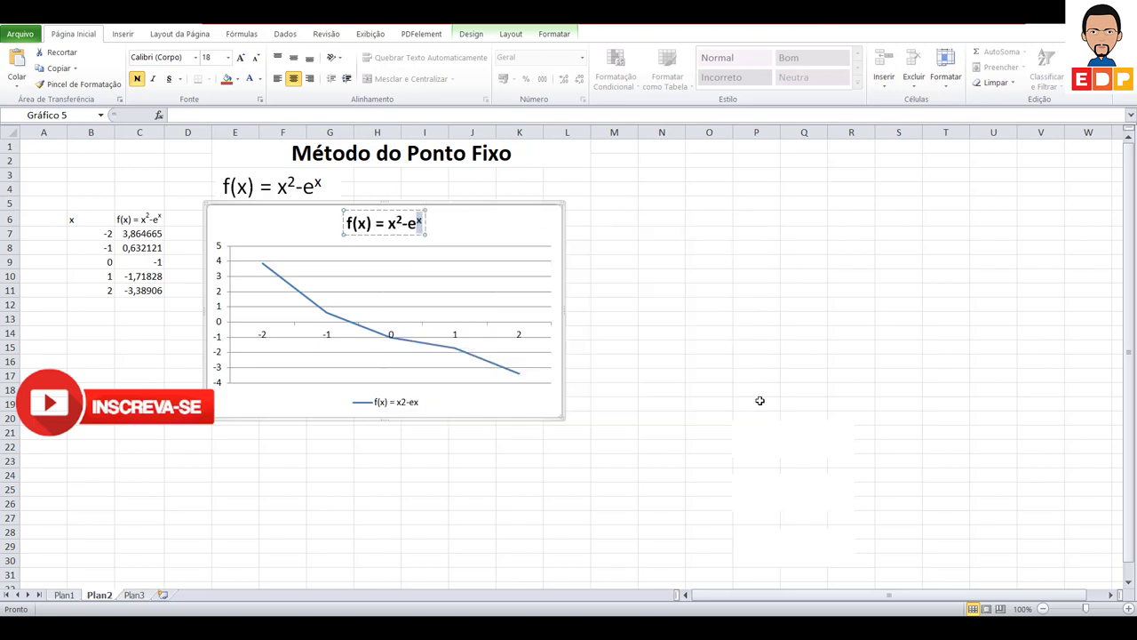
{"action": "left_click", "coordinate": [759, 399]}
{"action": "left_click", "coordinate": [641, 471]}
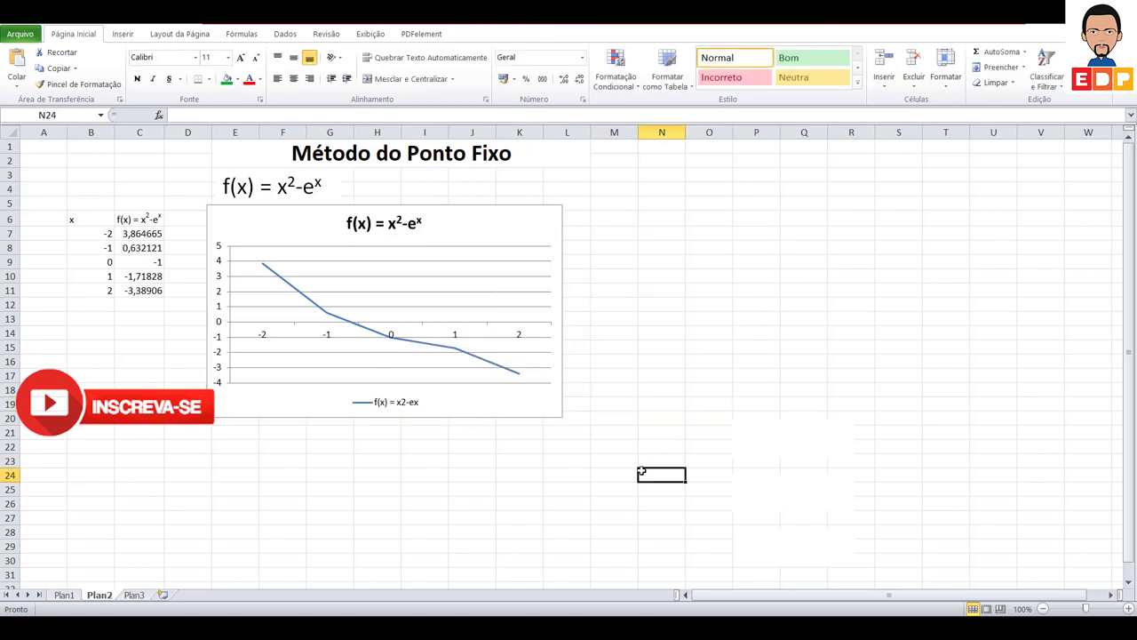
Step: Draw a text box for x² - eˣ = 0, colour its text, and move it beside the title
{"action": "left_click_drag", "start_coordinate": [730, 420], "coordinate": [855, 459]}
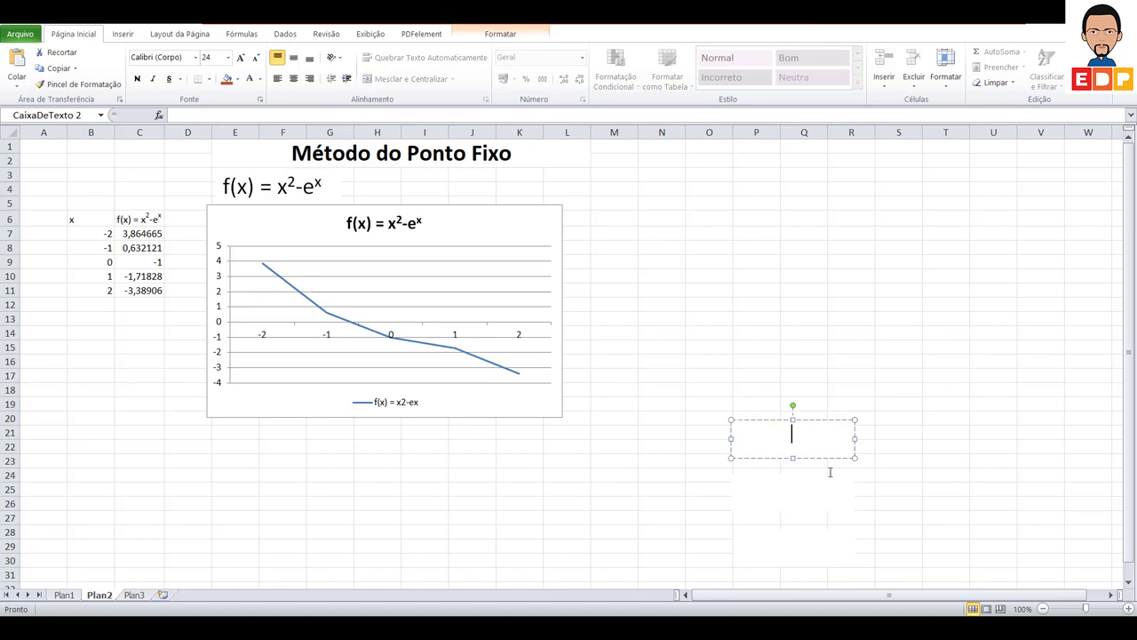
{"action": "left_click", "coordinate": [835, 461]}
{"action": "left_click", "coordinate": [259, 78]}
{"action": "left_click", "coordinate": [281, 117]}
{"action": "type", "text": "x2 - ex = 0"}
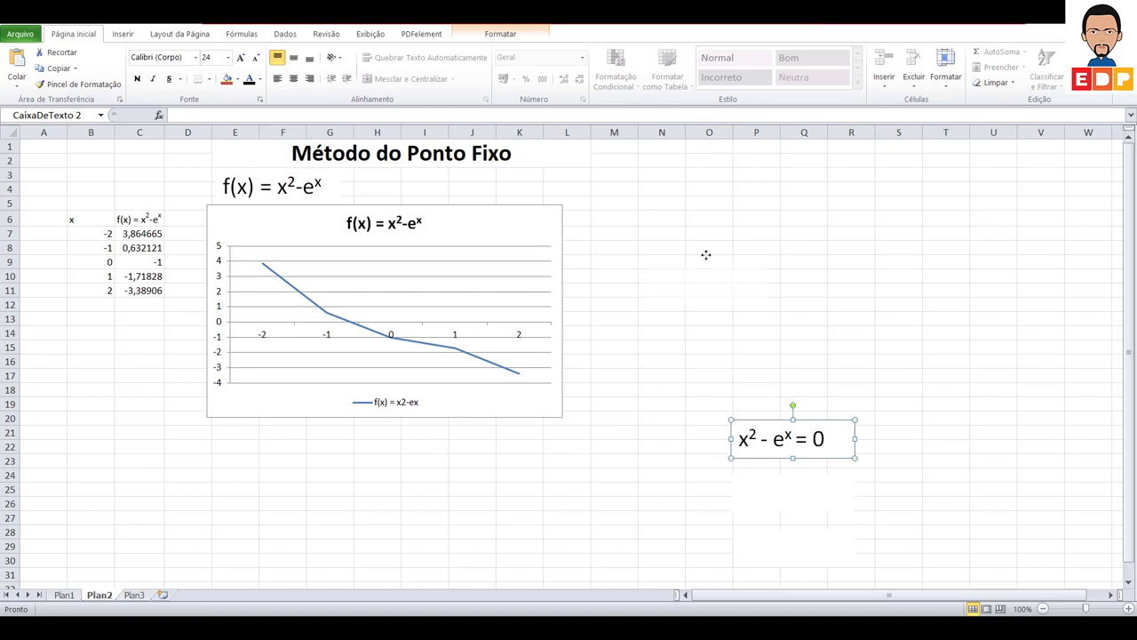
{"action": "left_click_drag", "start_coordinate": [681, 194], "coordinate": [680, 194]}
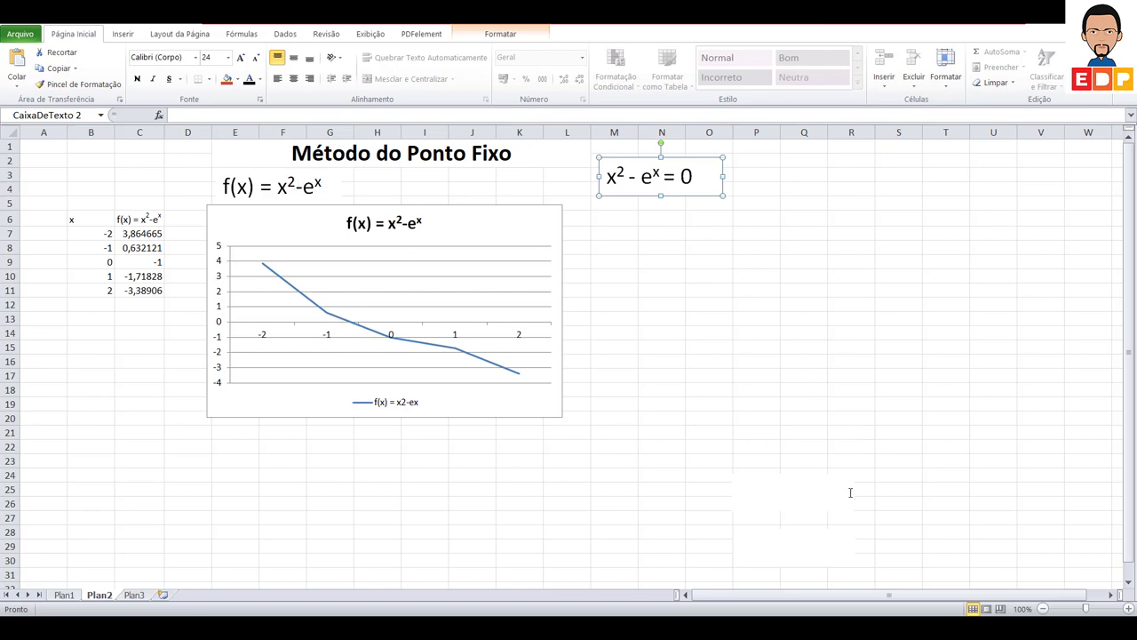
Step: Paste x² = eˣ into a second text box and place it below the first equation
{"action": "left_click", "coordinate": [798, 506]}
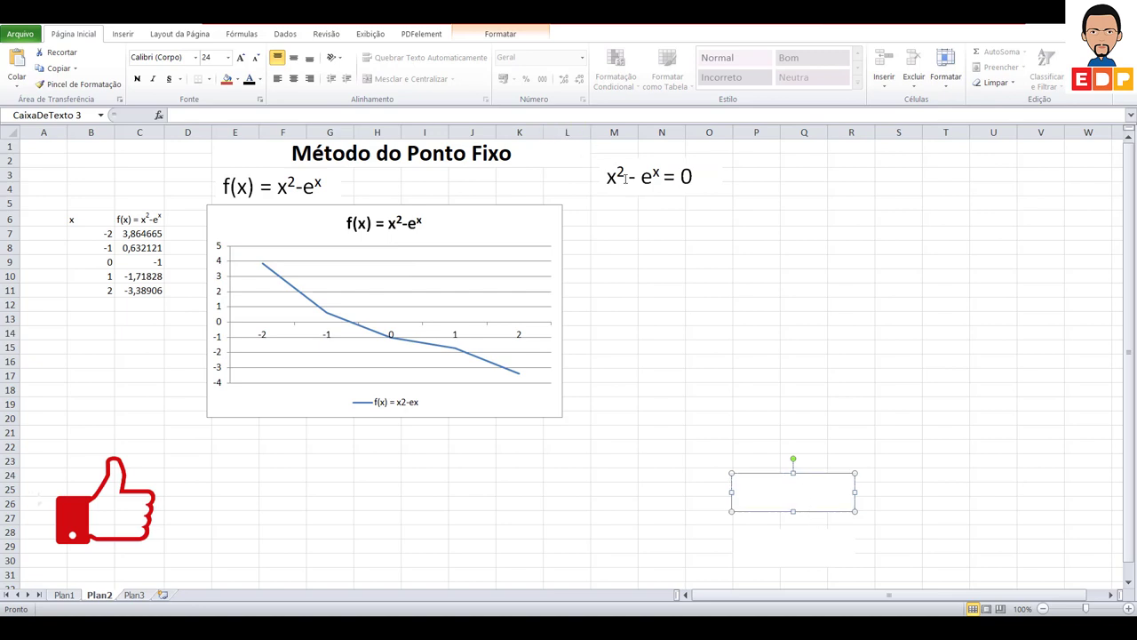
{"action": "key", "text": "ctrl+v"}
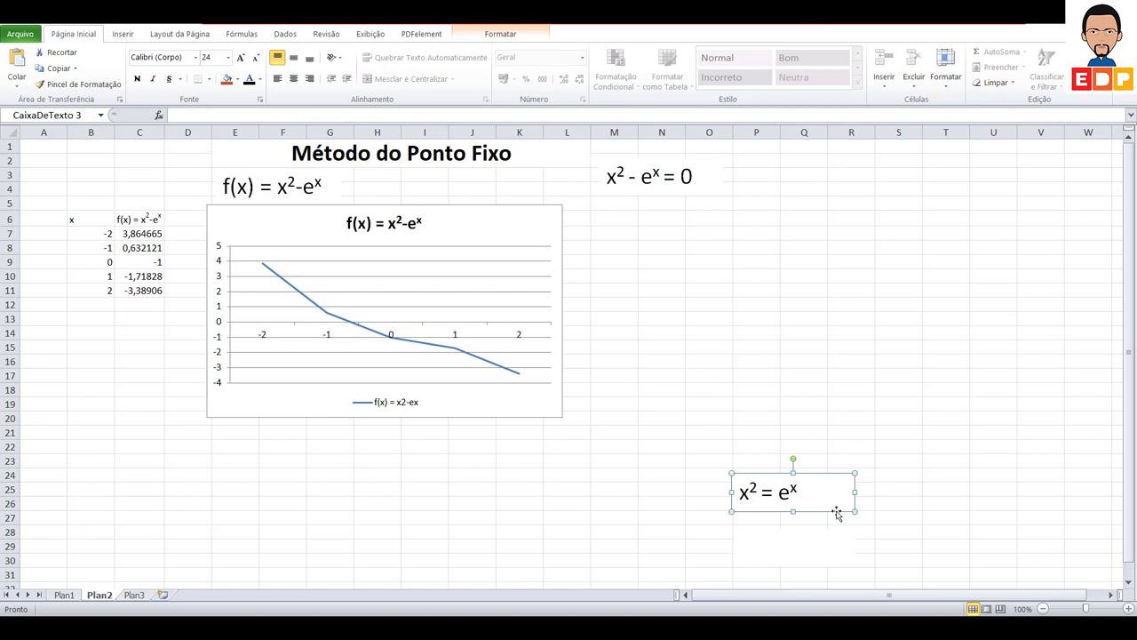
{"action": "left_click_drag", "start_coordinate": [837, 514], "coordinate": [689, 246]}
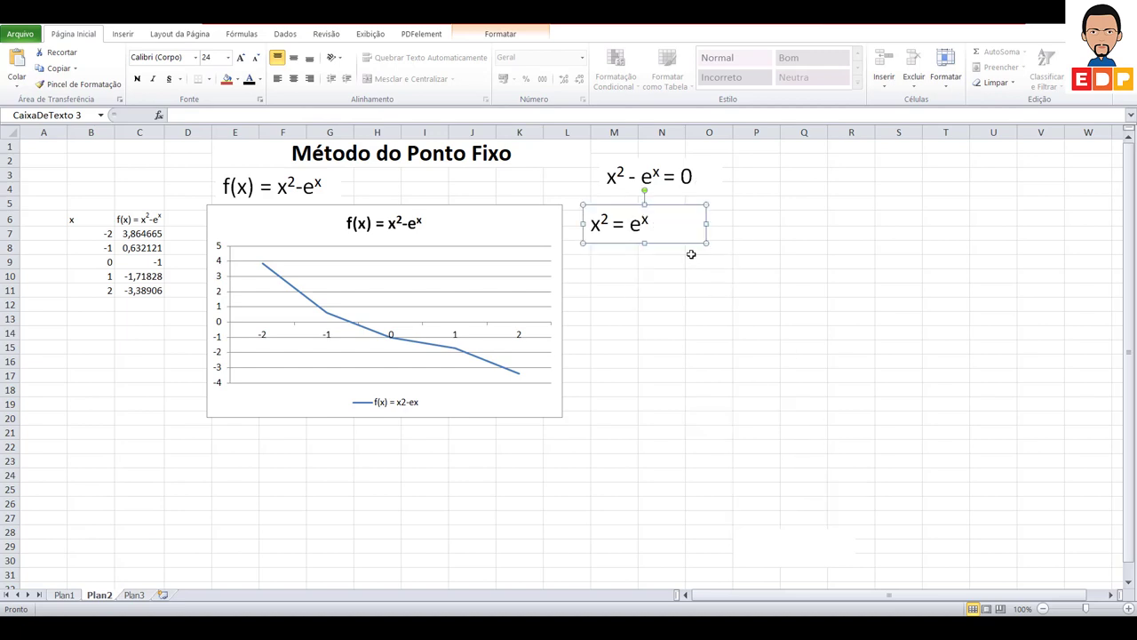
{"action": "left_click", "coordinate": [744, 302]}
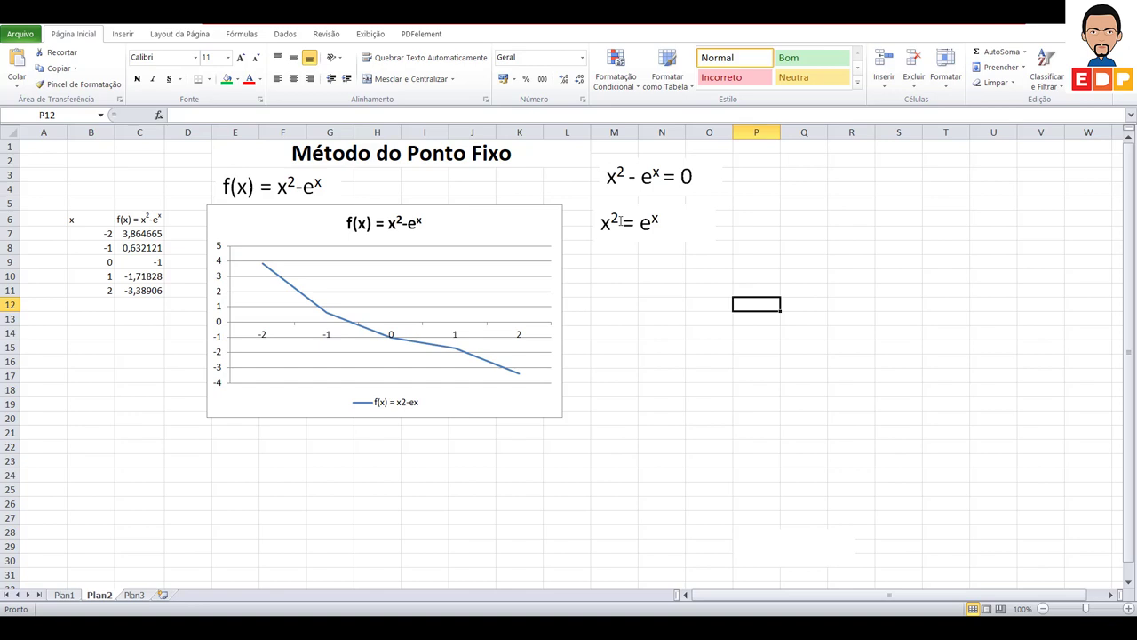
Step: Complete the x = ±√(eˣ) equation box and position it just under x² = eˣ
{"action": "left_click", "coordinate": [788, 552]}
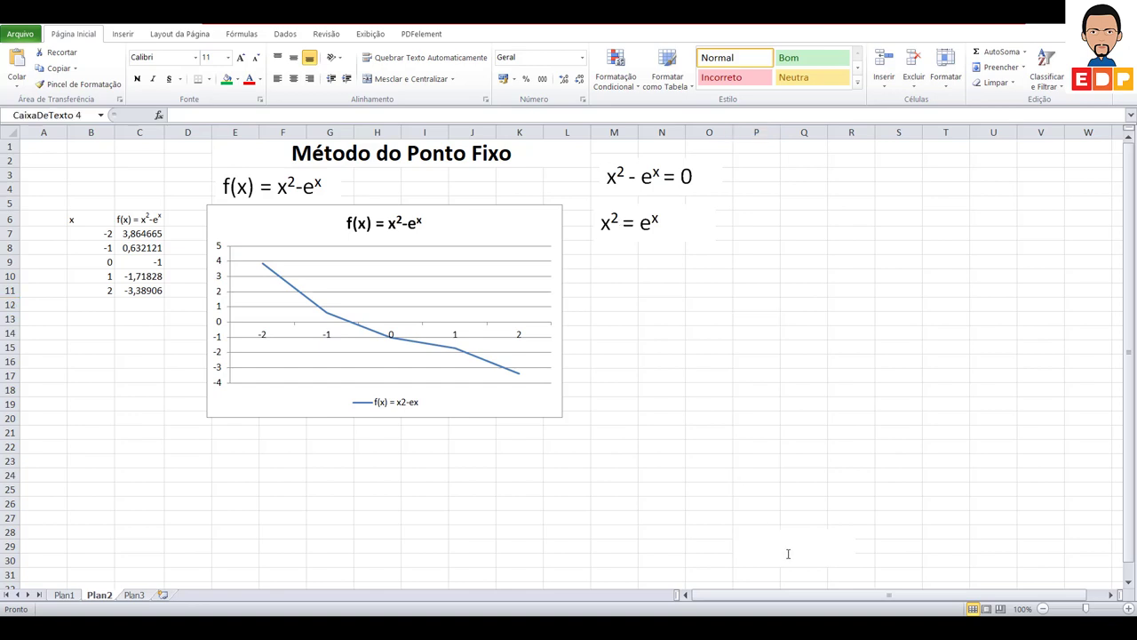
{"action": "left_click", "coordinate": [819, 569]}
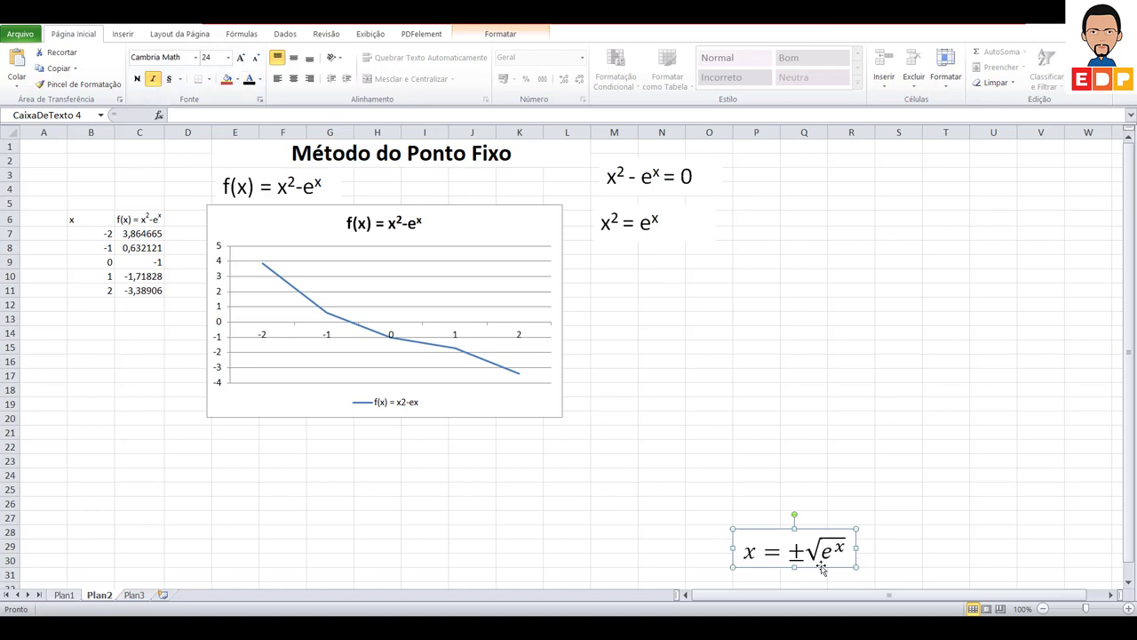
{"action": "left_click_drag", "start_coordinate": [821, 565], "coordinate": [702, 289]}
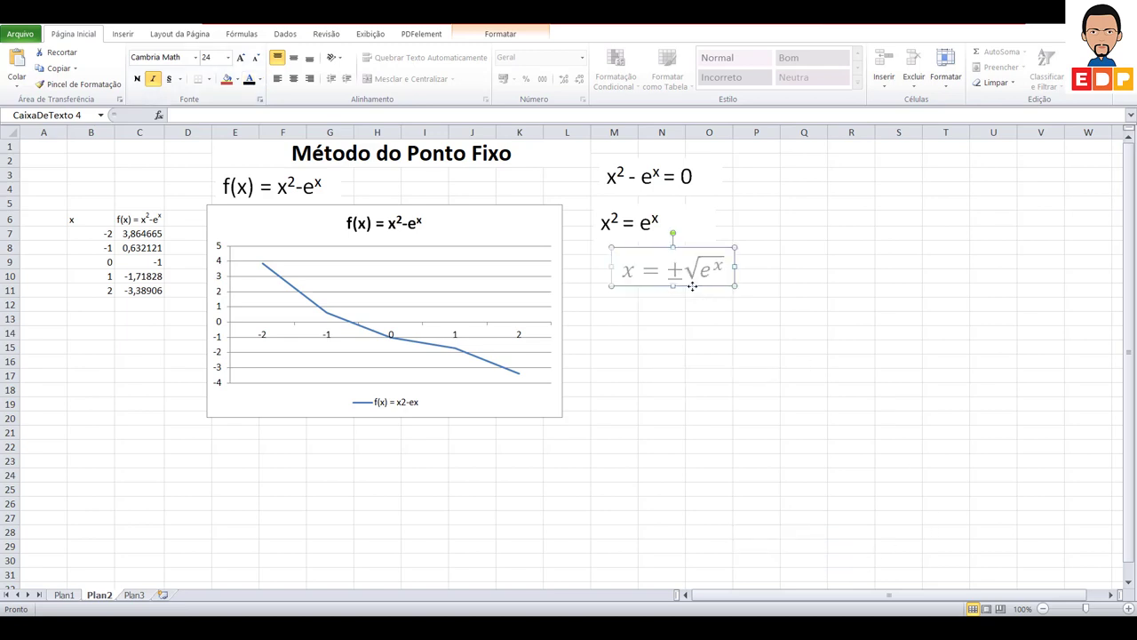
{"action": "left_click_drag", "start_coordinate": [702, 288], "coordinate": [688, 292]}
{"action": "left_click", "coordinate": [689, 322]}
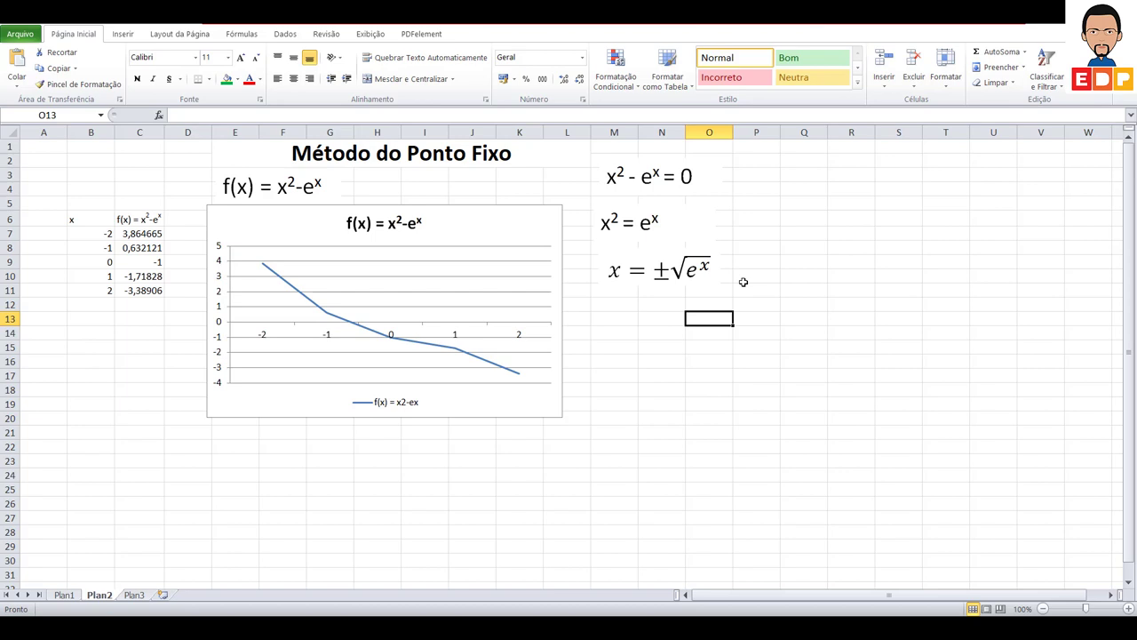
Step: Enter the header x in Q4 and raiz(ex) in R4
{"action": "left_click", "coordinate": [787, 190]}
{"action": "type", "text": "x"}
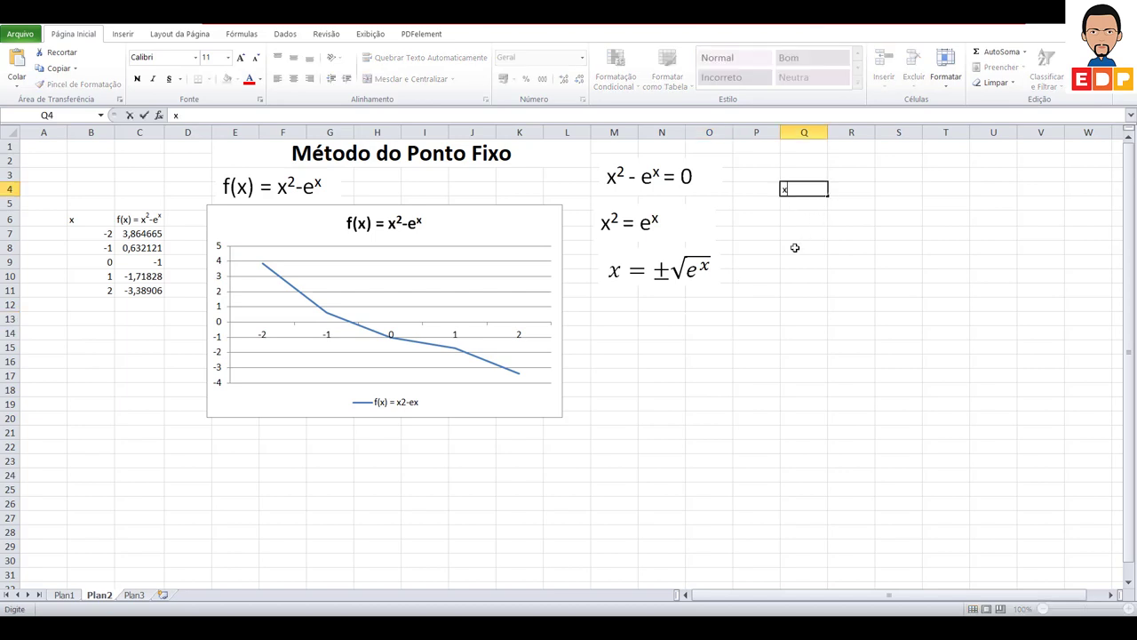
{"action": "key", "text": "Return"}
{"action": "left_click", "coordinate": [853, 186]}
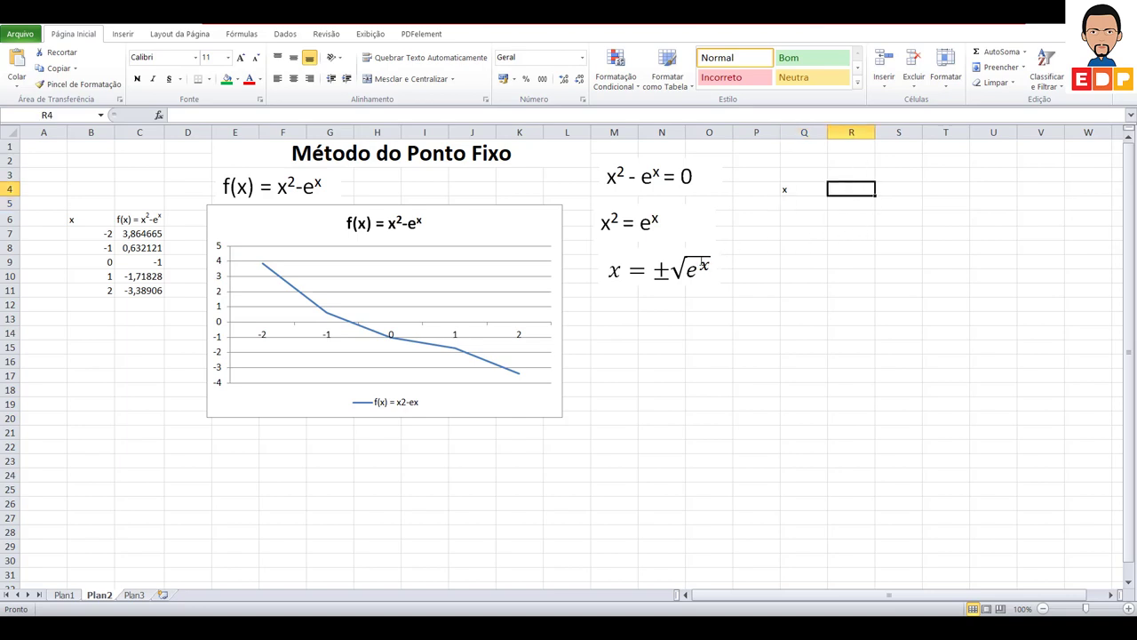
{"action": "left_click", "coordinate": [701, 263]}
{"action": "left_click_drag", "start_coordinate": [712, 267], "coordinate": [620, 266]}
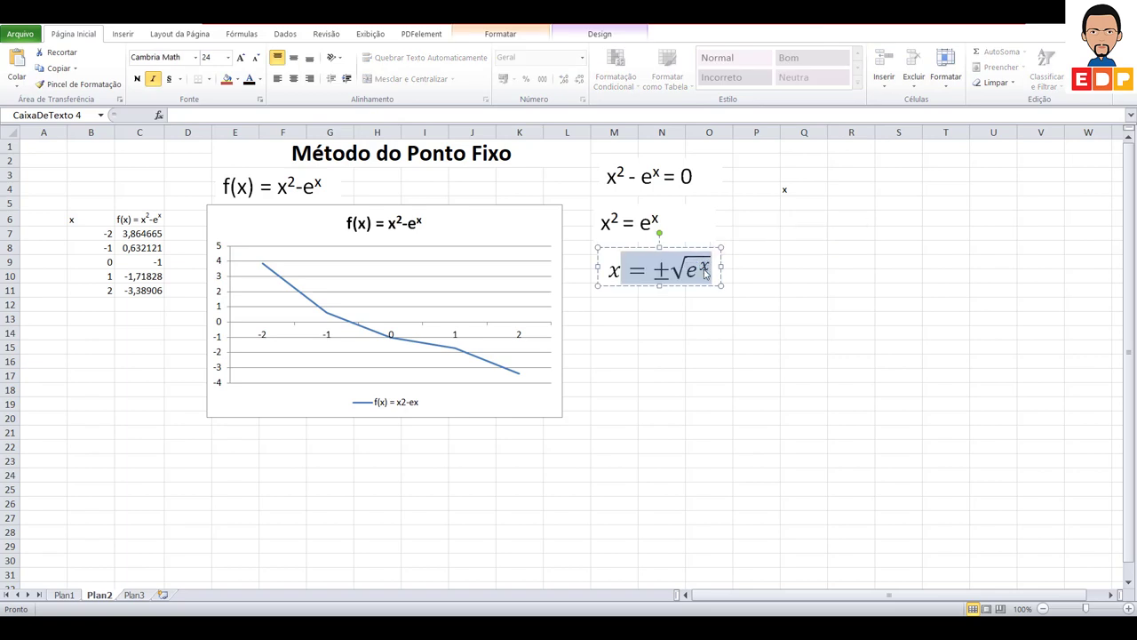
{"action": "left_click", "coordinate": [858, 188]}
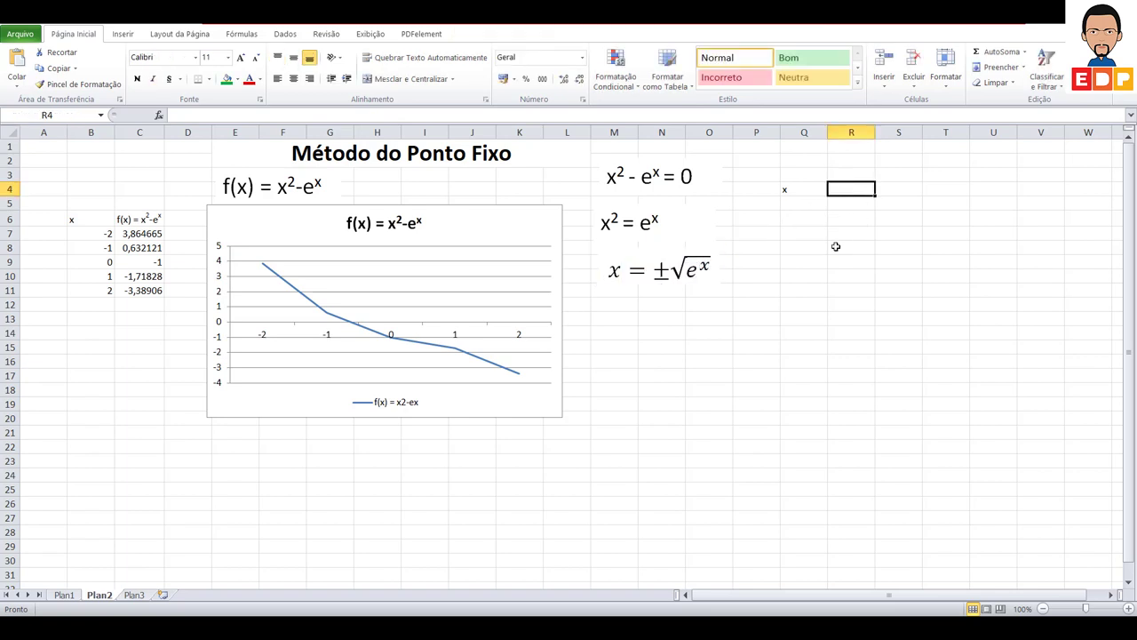
{"action": "type", "text": "ra"}
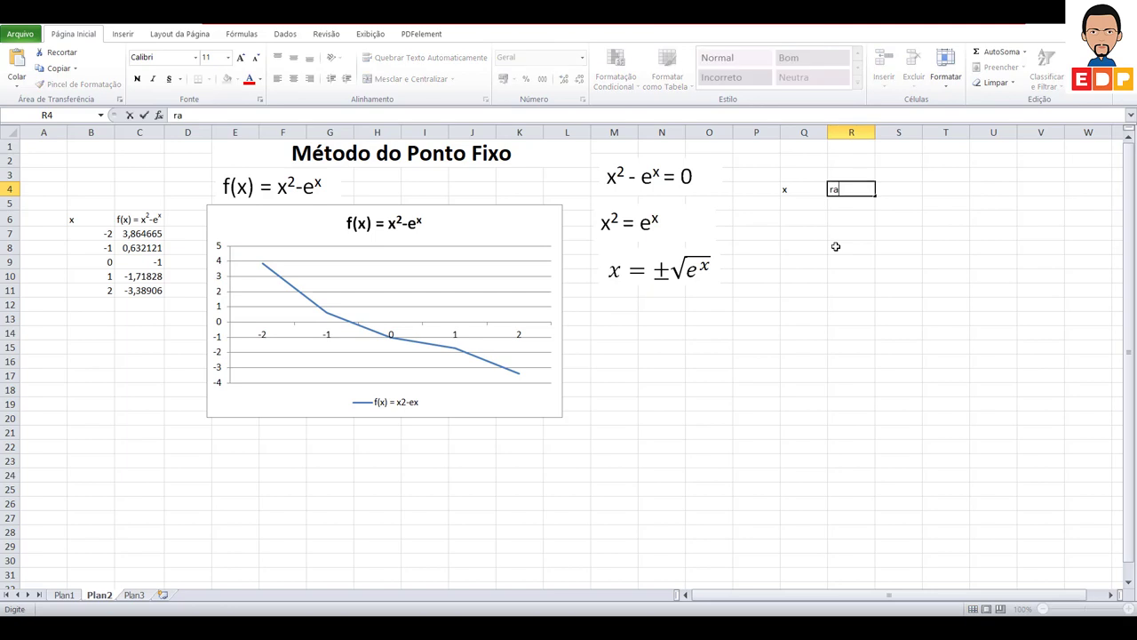
{"action": "type", "text": "iz(ex"}
{"action": "key", "text": "Return"}
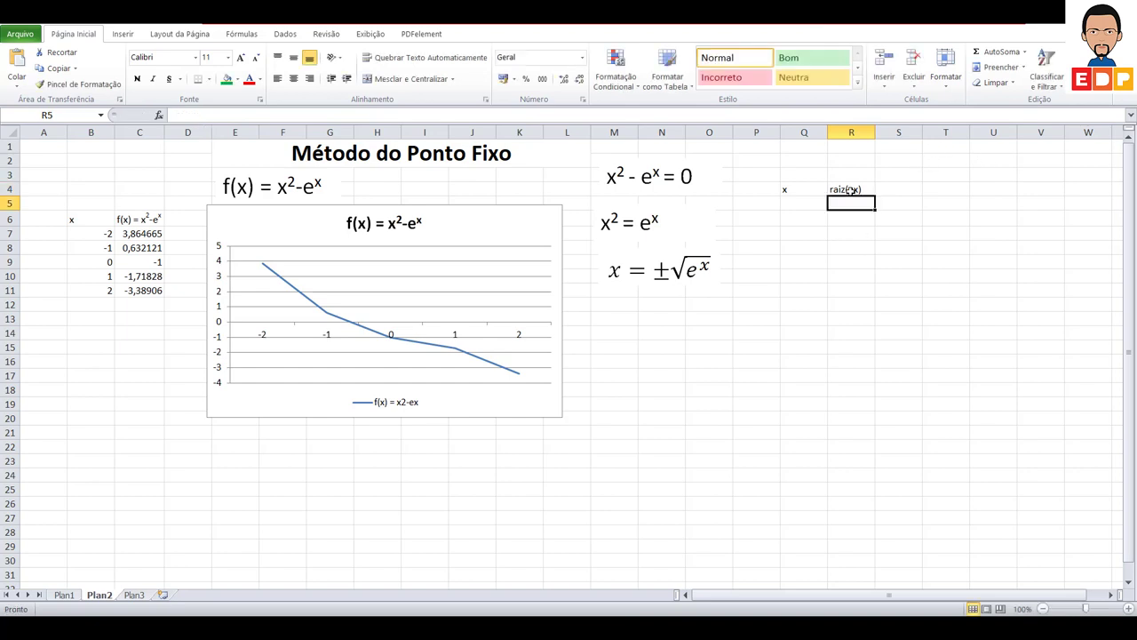
Step: Superscript the exponent x in R4 so the header reads raiz(eˣ)
{"action": "double_click", "coordinate": [851, 188]}
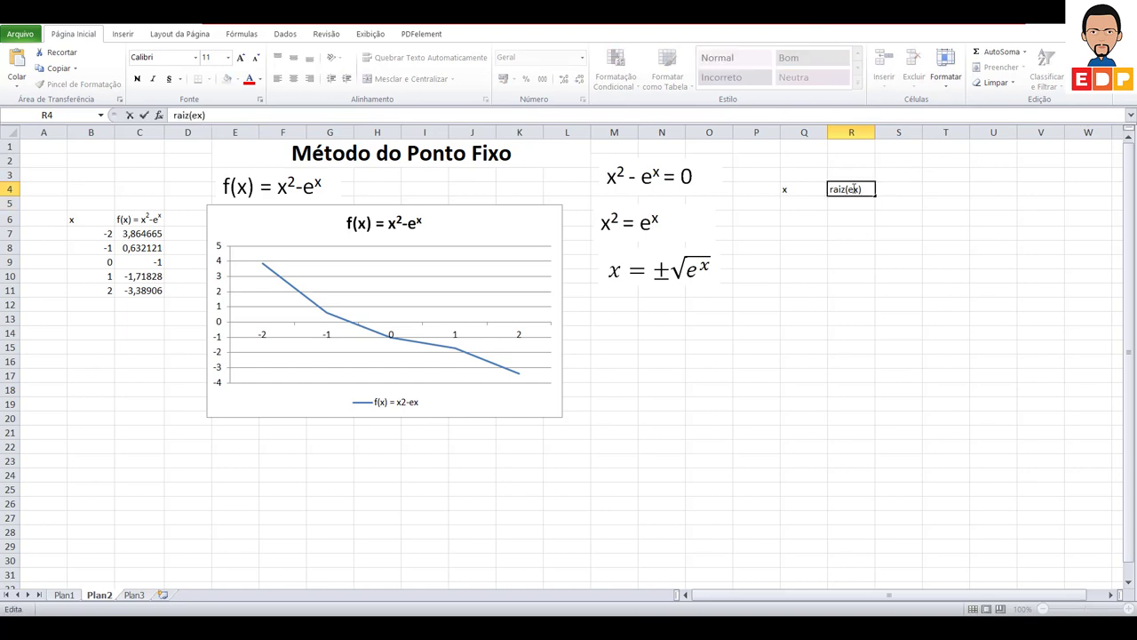
{"action": "right_click", "coordinate": [857, 189]}
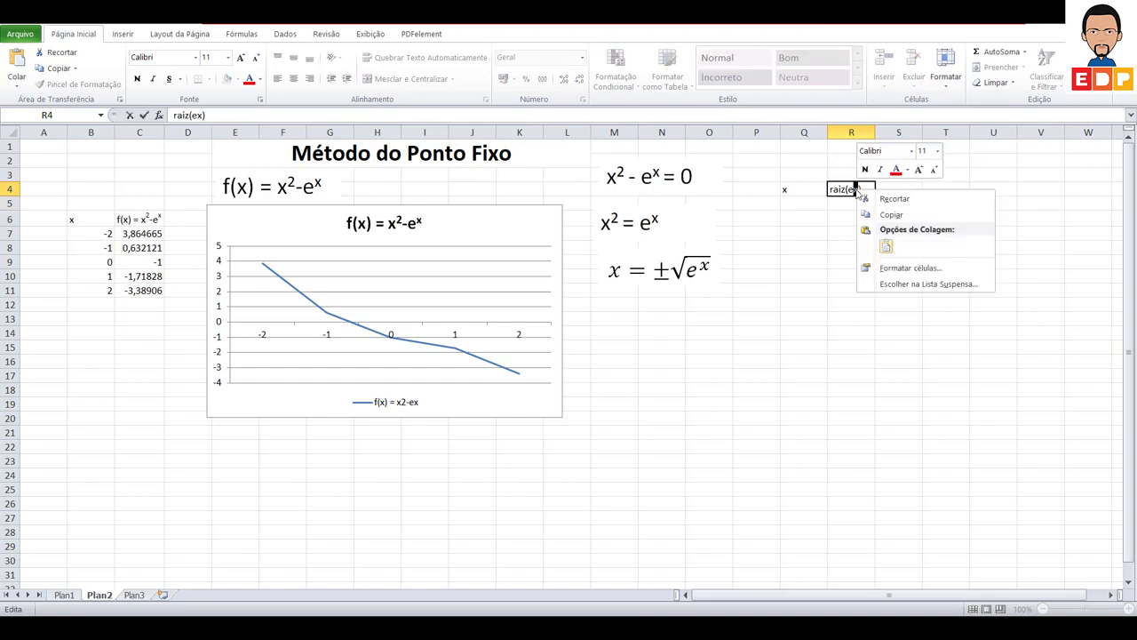
{"action": "left_click", "coordinate": [898, 269]}
{"action": "left_click", "coordinate": [748, 287]}
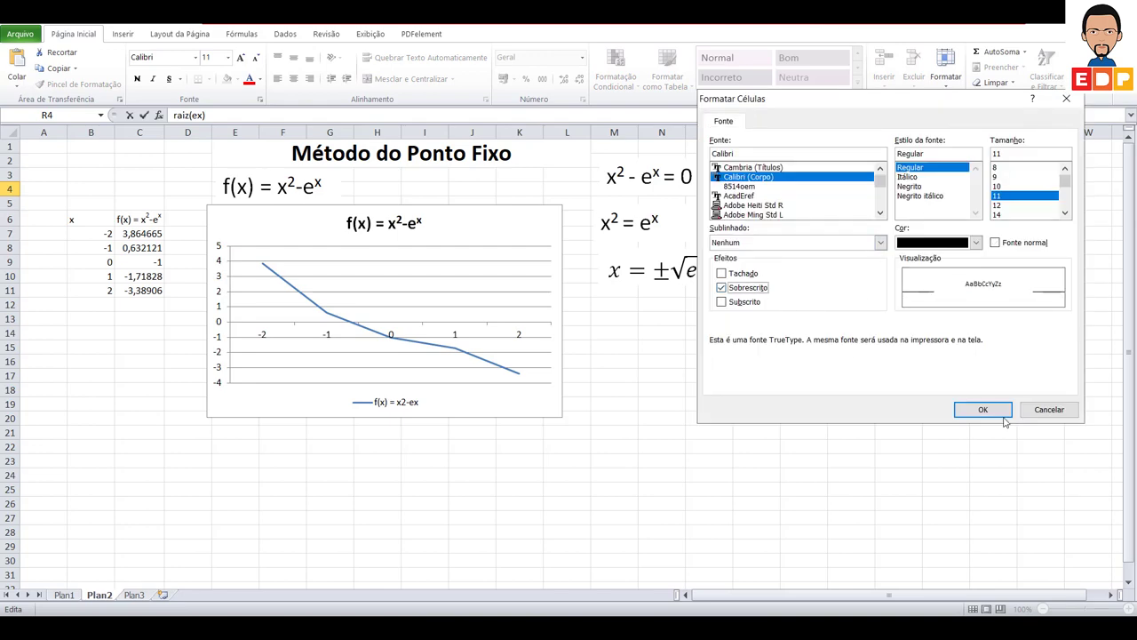
{"action": "left_click", "coordinate": [1009, 411]}
Step: Enter the starting value -1 in Q5 and =raiz(exp(Q5)) in R5
{"action": "left_click", "coordinate": [807, 207]}
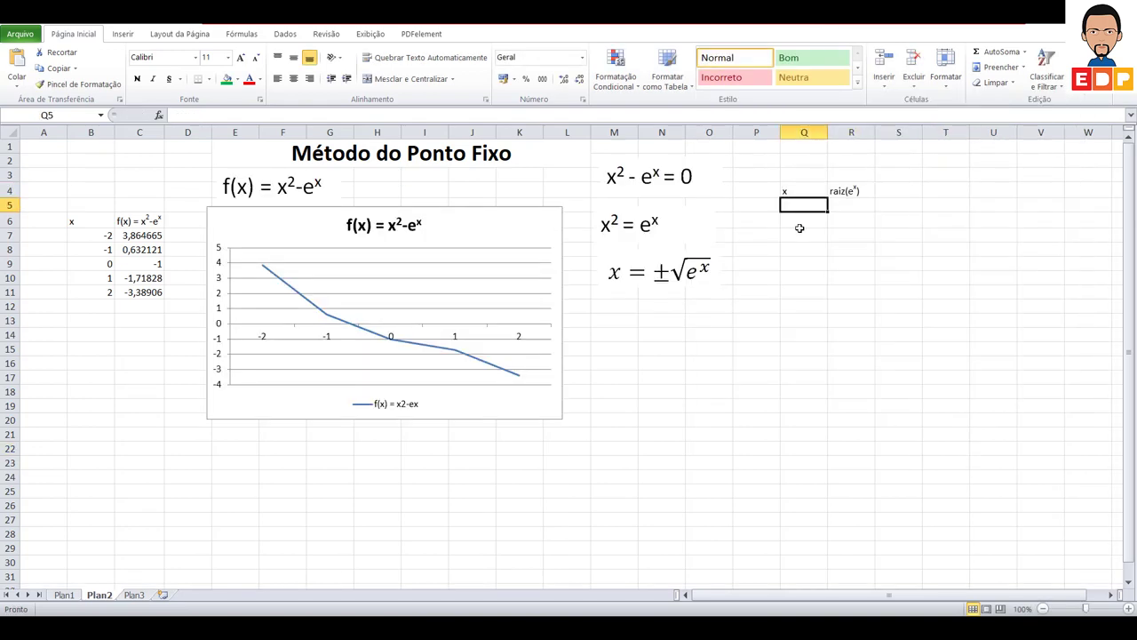
{"action": "type", "text": "-"}
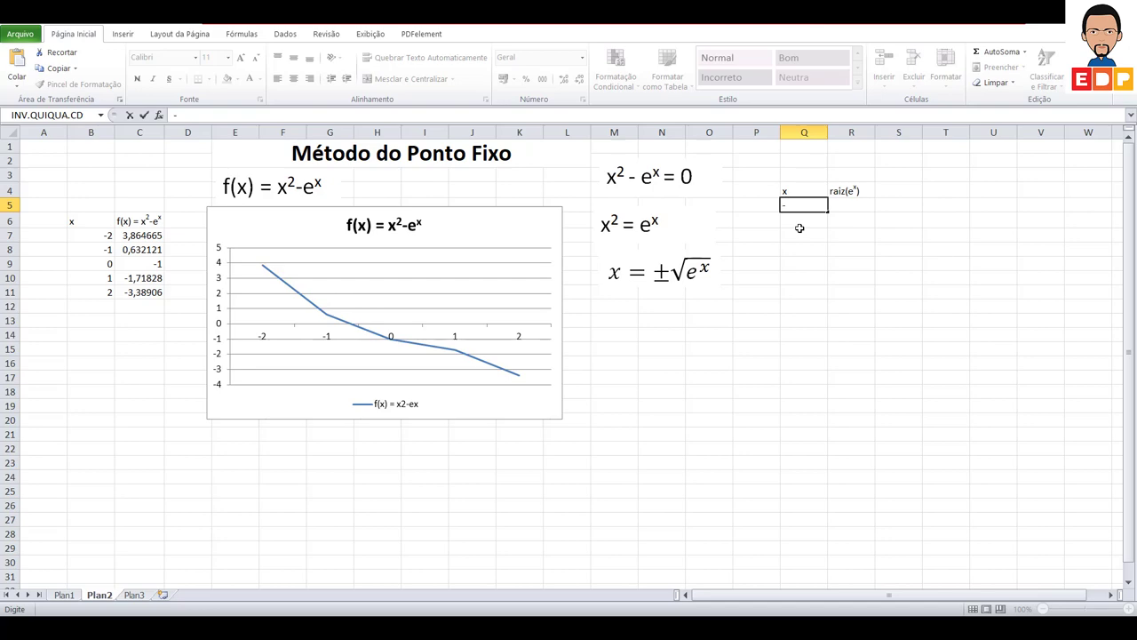
{"action": "type", "text": "1"}
{"action": "key", "text": "Return"}
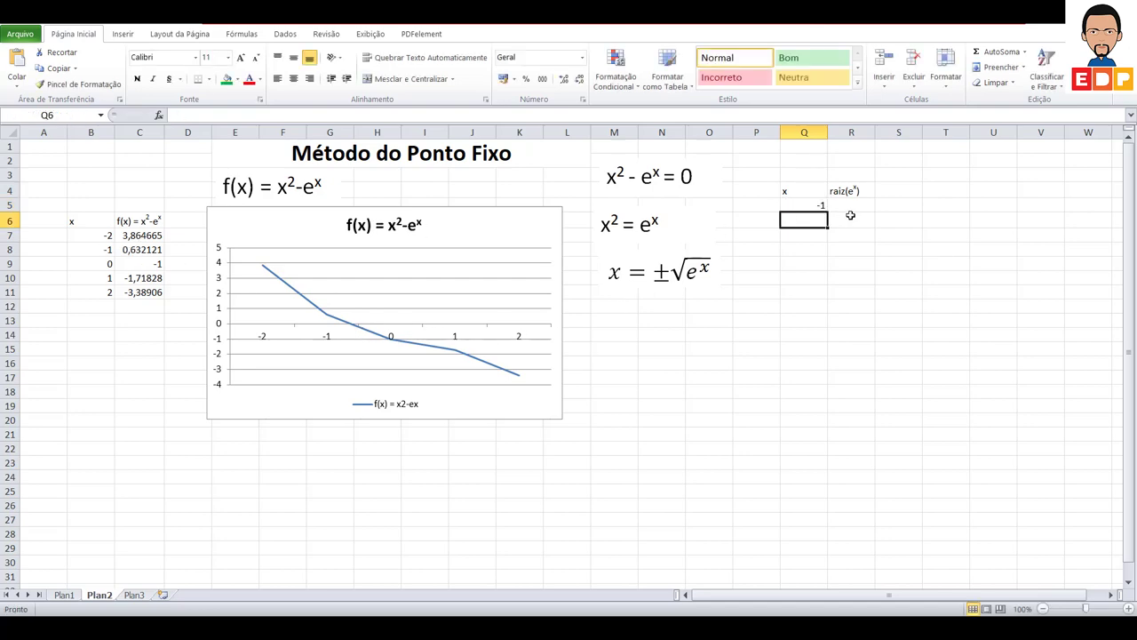
{"action": "left_click", "coordinate": [850, 210]}
{"action": "type", "text": "=r"}
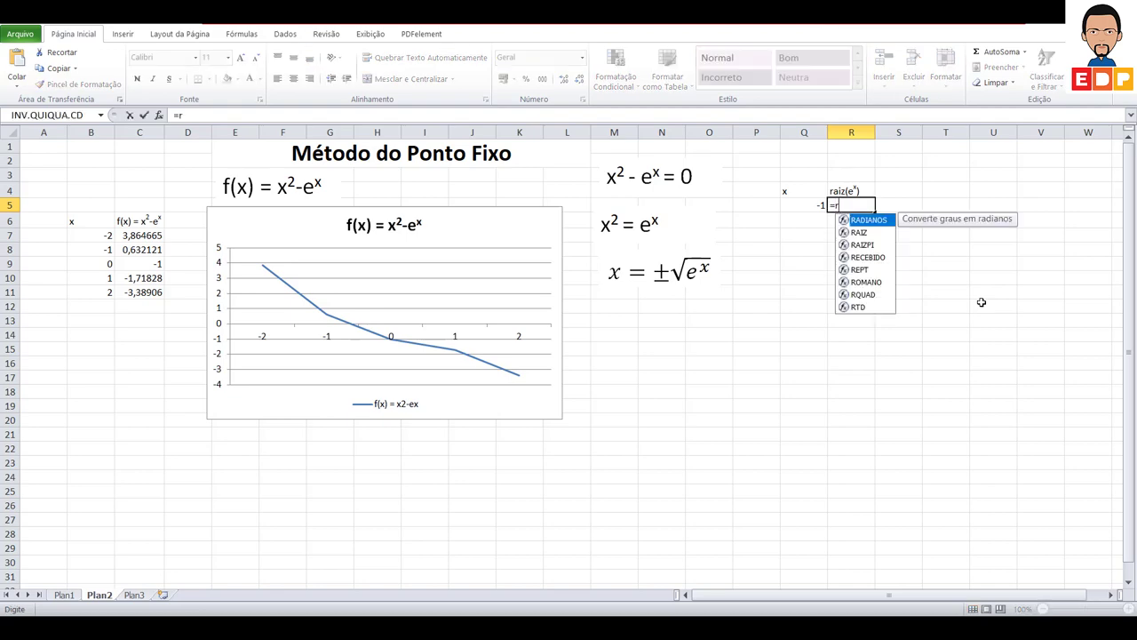
{"action": "type", "text": "aiz"}
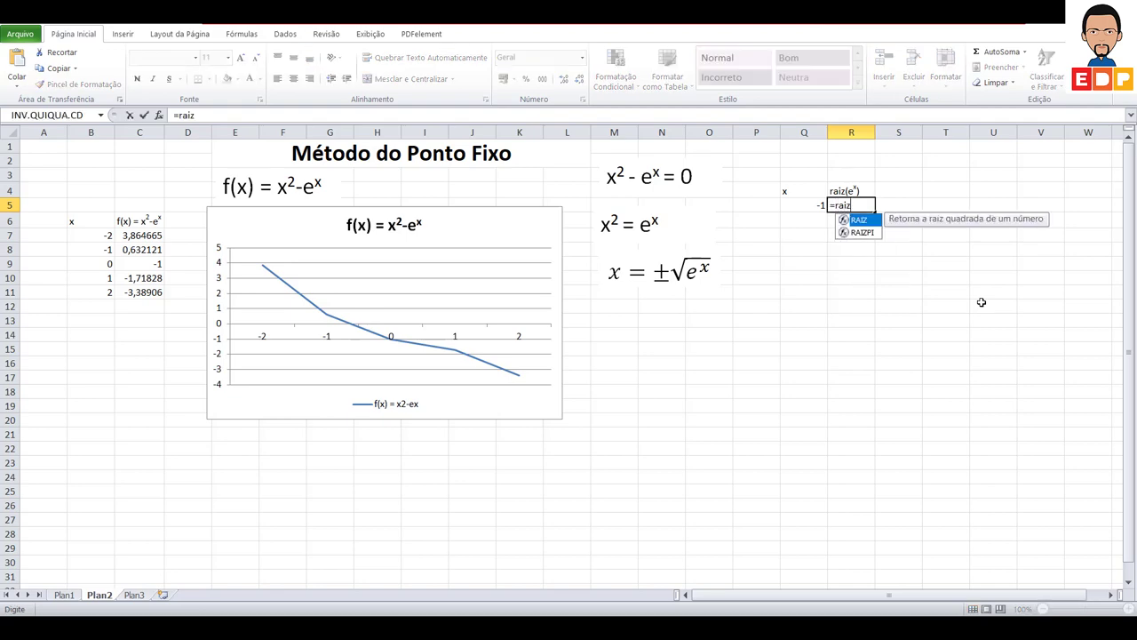
{"action": "type", "text": "(exp("}
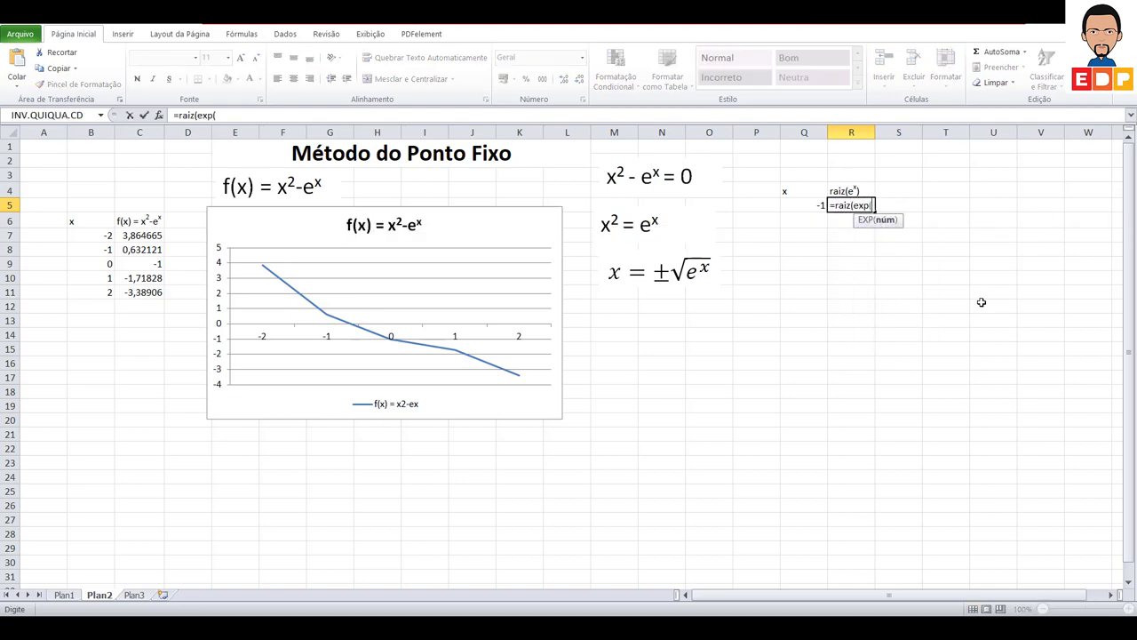
{"action": "left_click", "coordinate": [819, 207]}
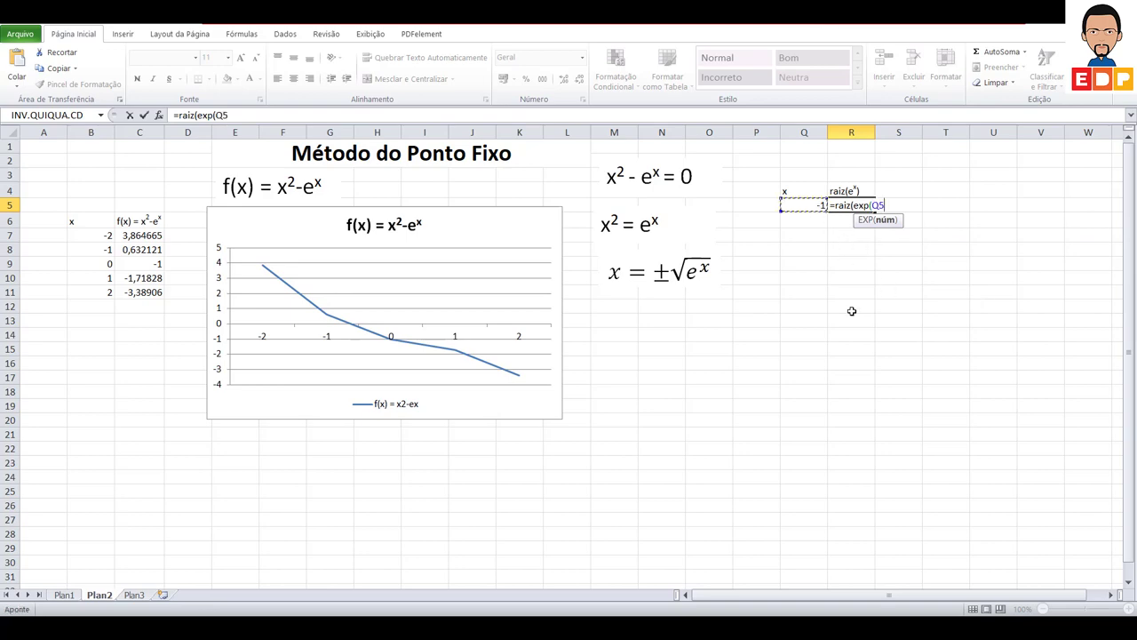
{"action": "type", "text": "))"}
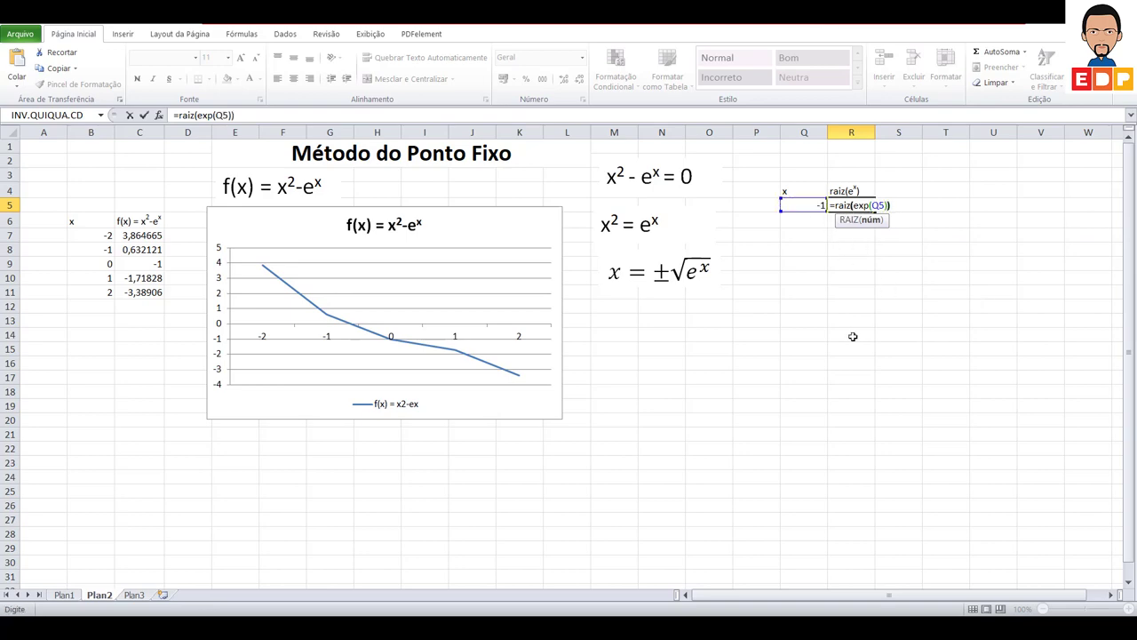
{"action": "key", "text": "Return"}
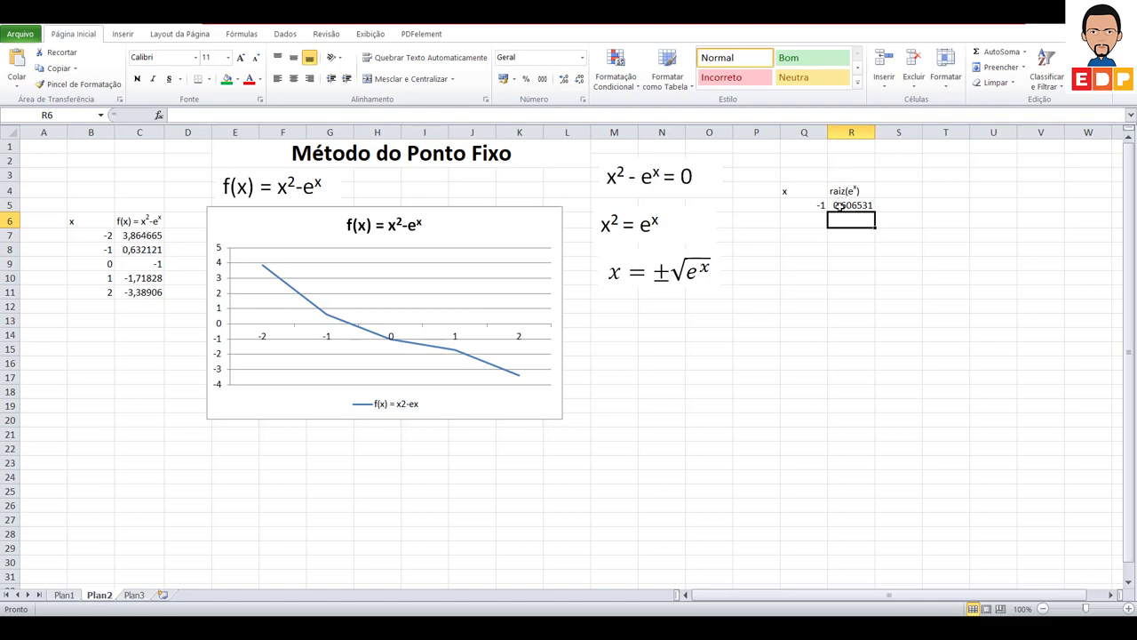
{"action": "left_click", "coordinate": [838, 206]}
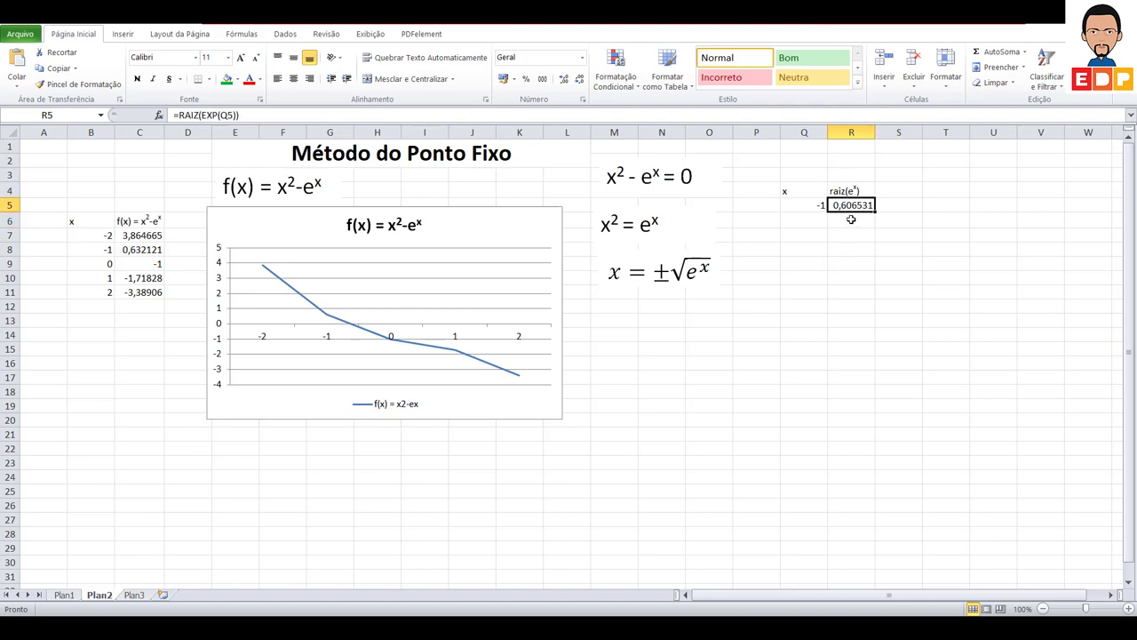
Step: Link Q6 and Q7 to the previous √eˣ results and fill the root formula down to R7
{"action": "left_click", "coordinate": [823, 222]}
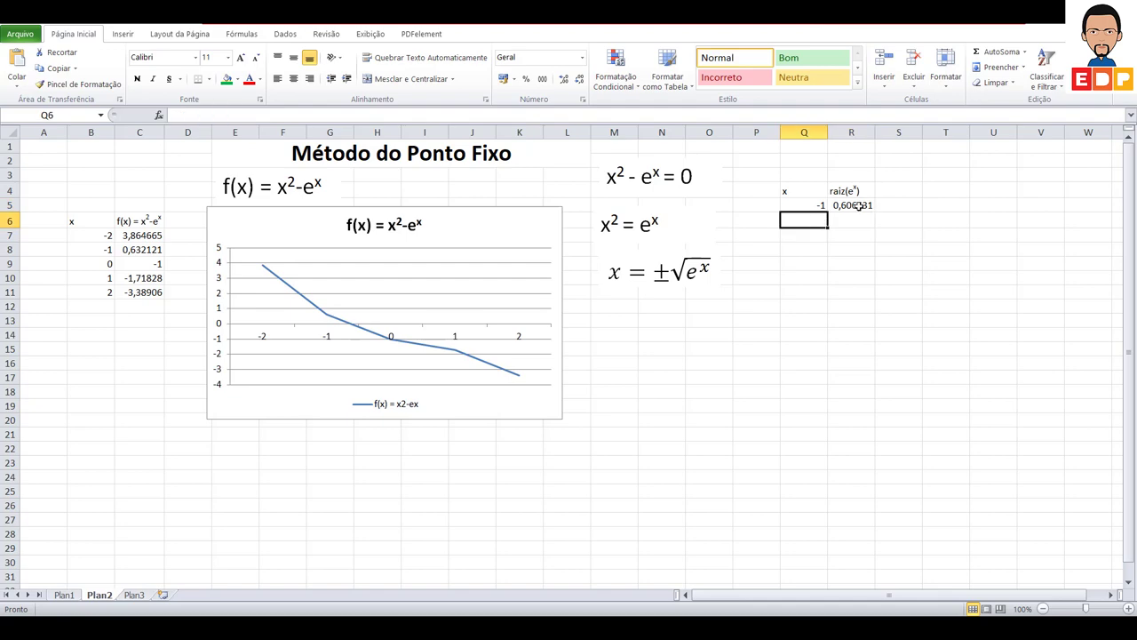
{"action": "type", "text": "="}
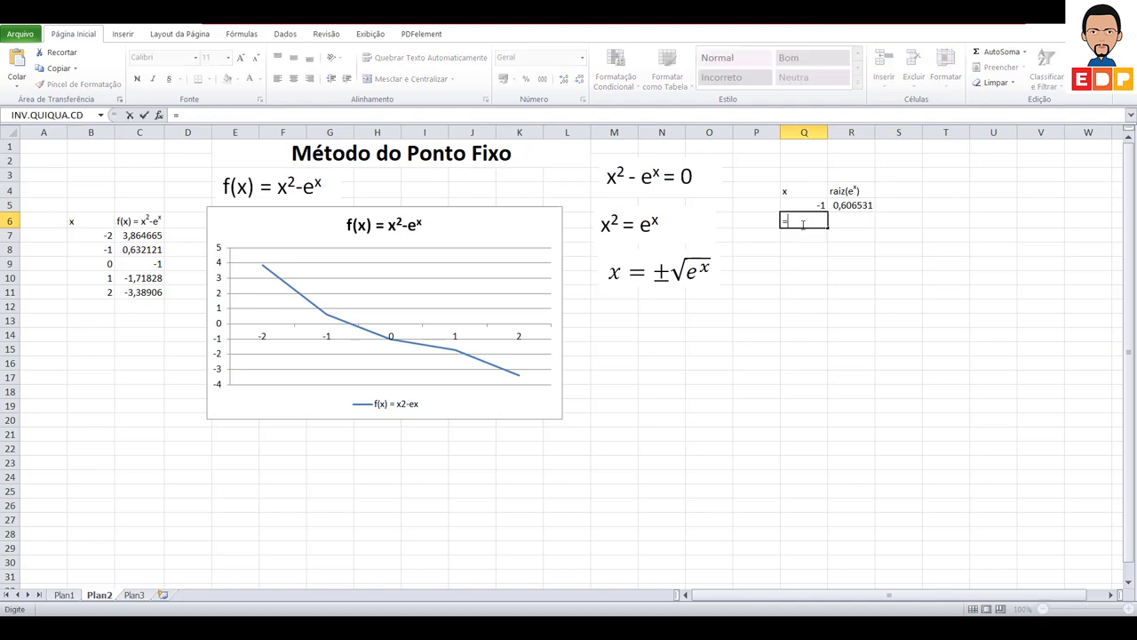
{"action": "left_click", "coordinate": [844, 208]}
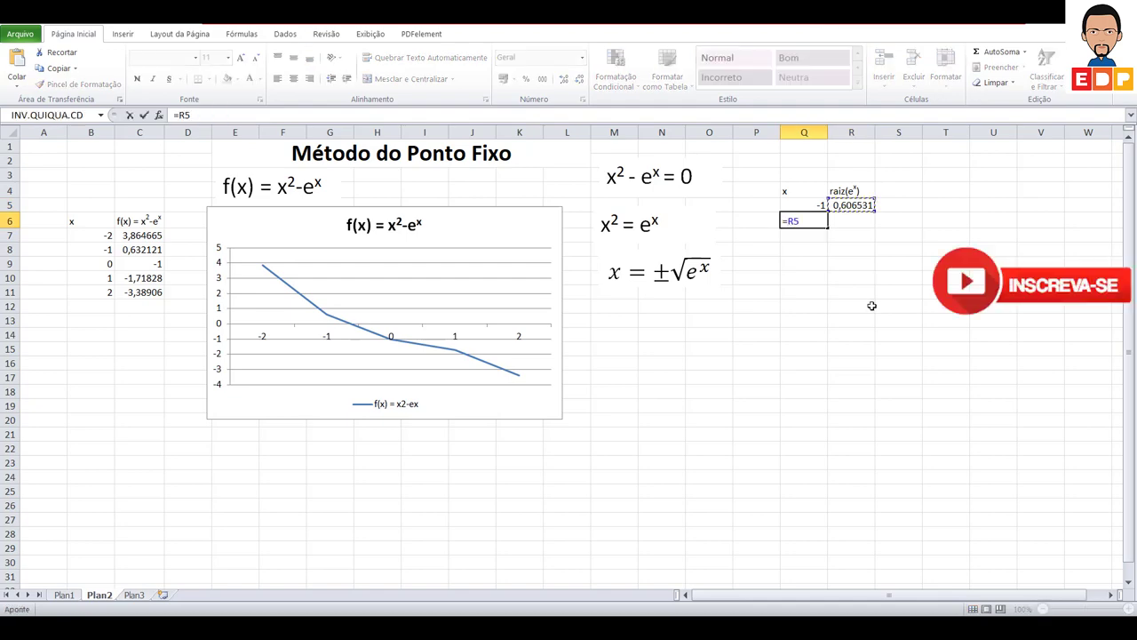
{"action": "key", "text": "Return"}
{"action": "left_click", "coordinate": [870, 204]}
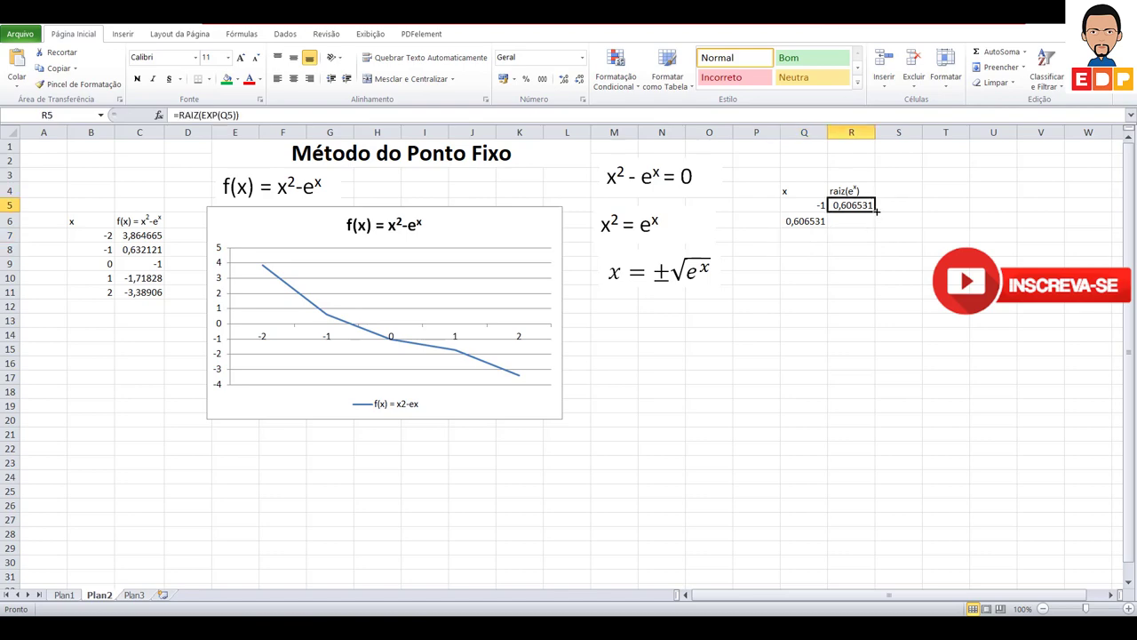
{"action": "left_click_drag", "start_coordinate": [876, 210], "coordinate": [876, 226]}
{"action": "left_click", "coordinate": [838, 318]}
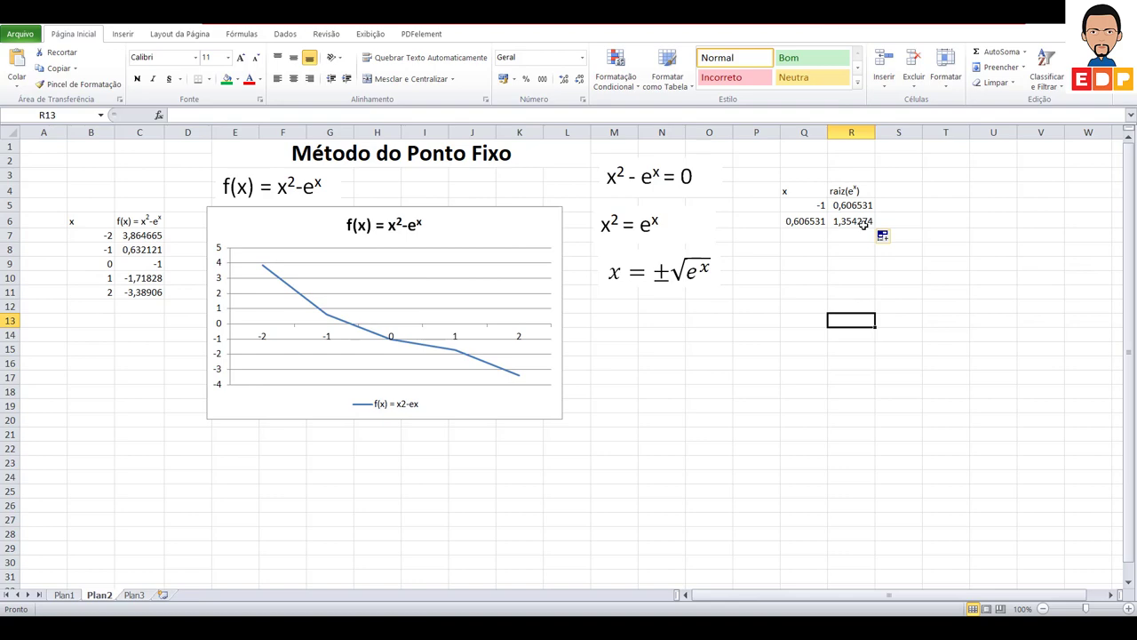
{"action": "left_click", "coordinate": [813, 222]}
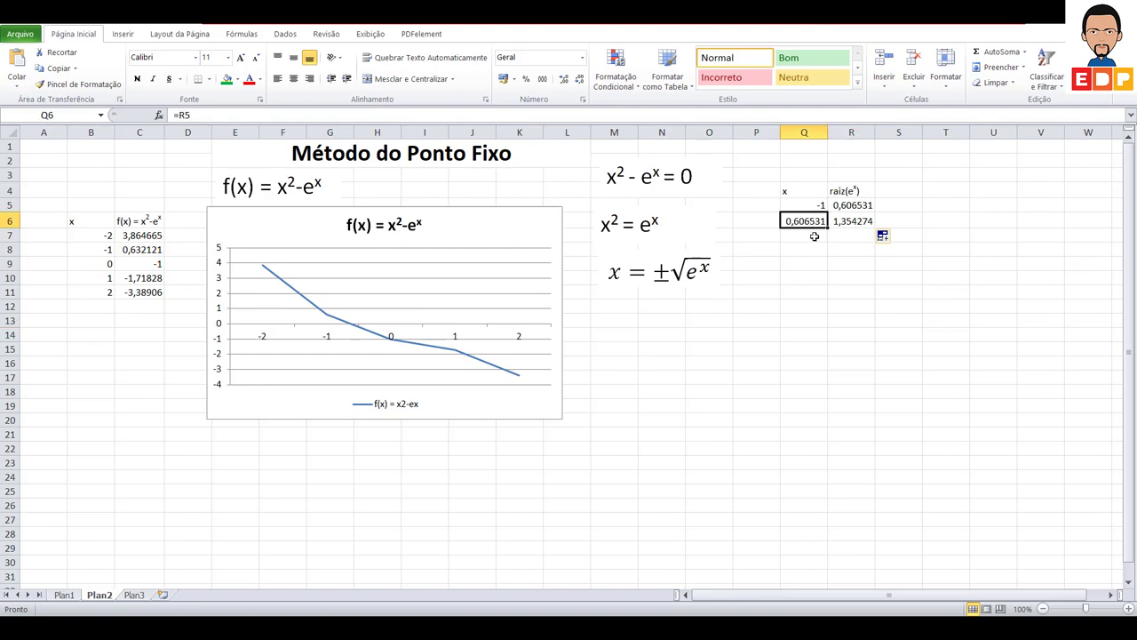
{"action": "left_click", "coordinate": [805, 238]}
{"action": "type", "text": "="}
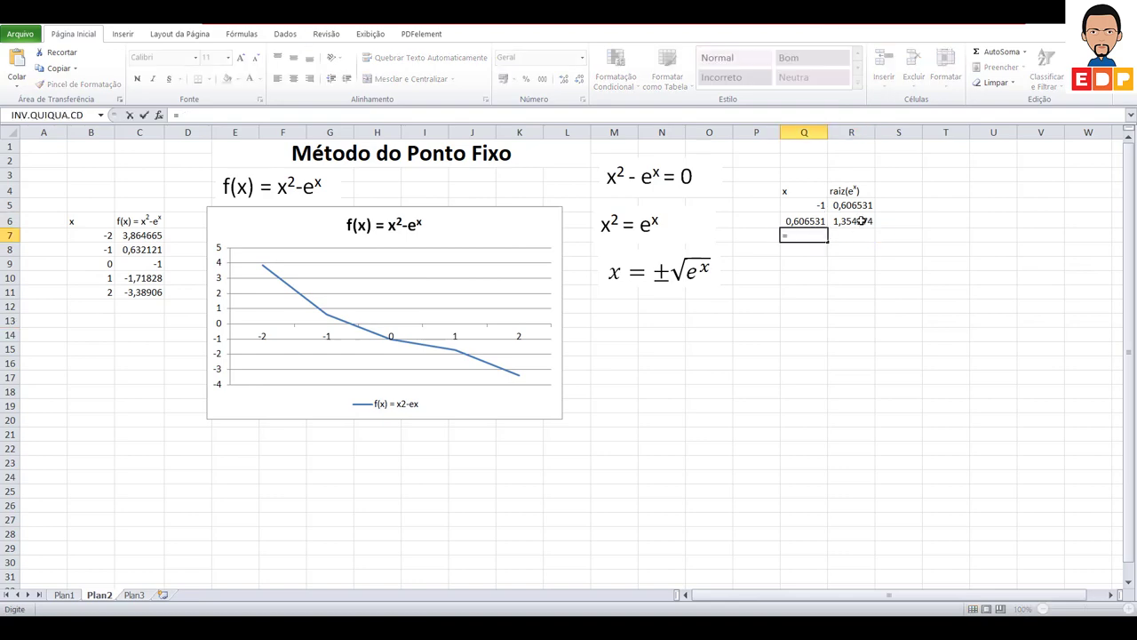
{"action": "left_click", "coordinate": [860, 222]}
{"action": "key", "text": "Return"}
{"action": "left_click", "coordinate": [851, 236]}
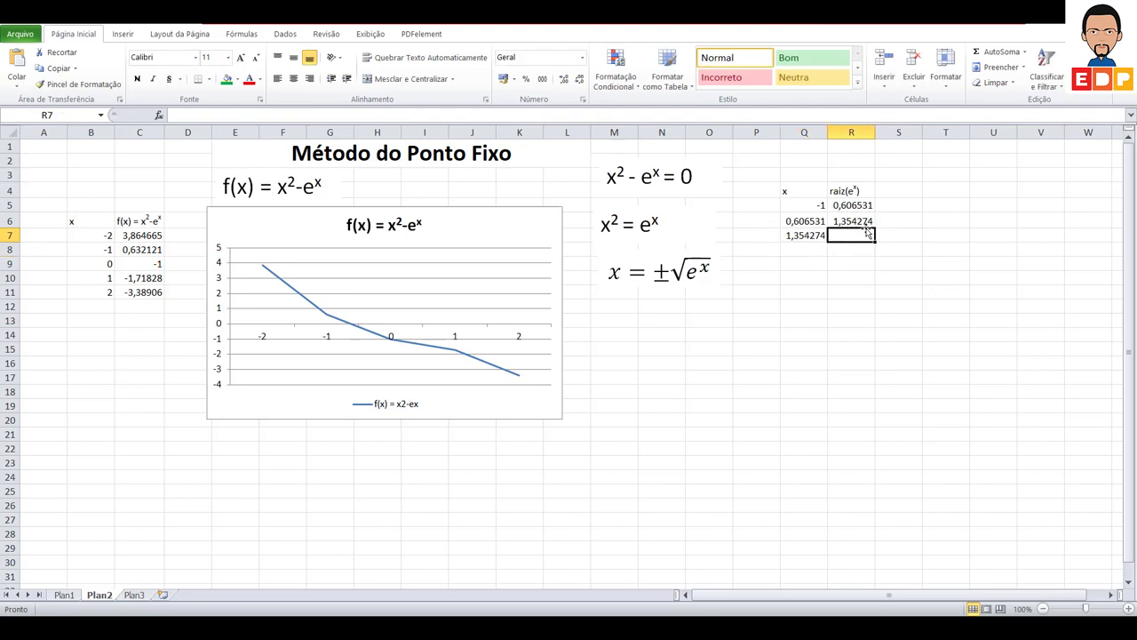
{"action": "left_click", "coordinate": [868, 220]}
{"action": "left_click_drag", "start_coordinate": [875, 229], "coordinate": [876, 246]}
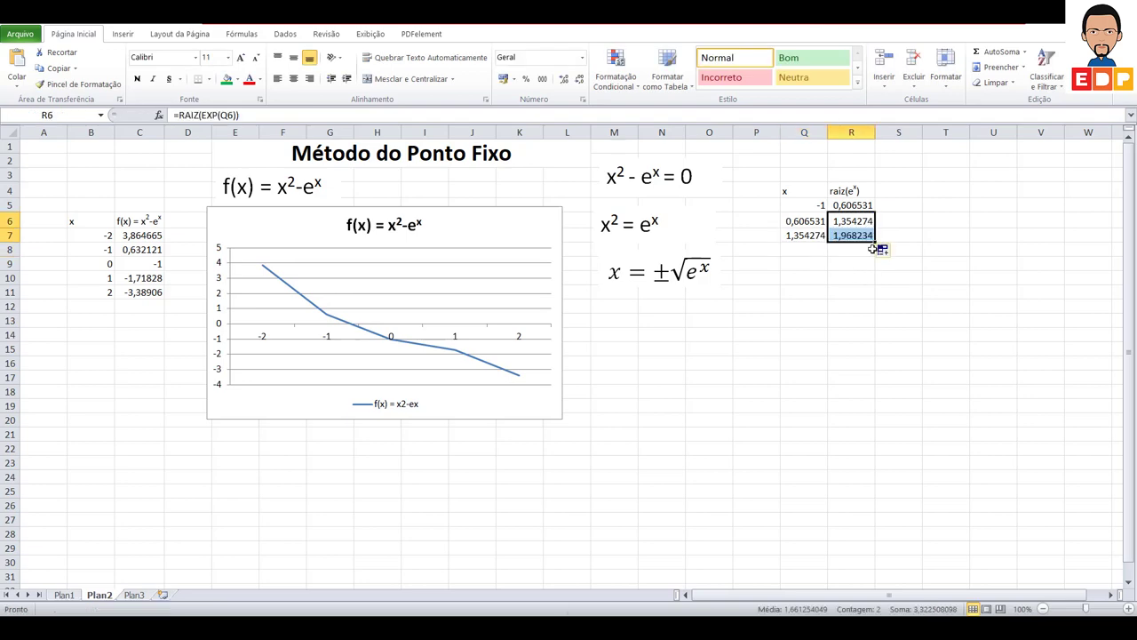
{"action": "left_click", "coordinate": [859, 257]}
Step: Extend the x link and √eˣ formula into row 8, reaching 2,675449
{"action": "left_click", "coordinate": [817, 250]}
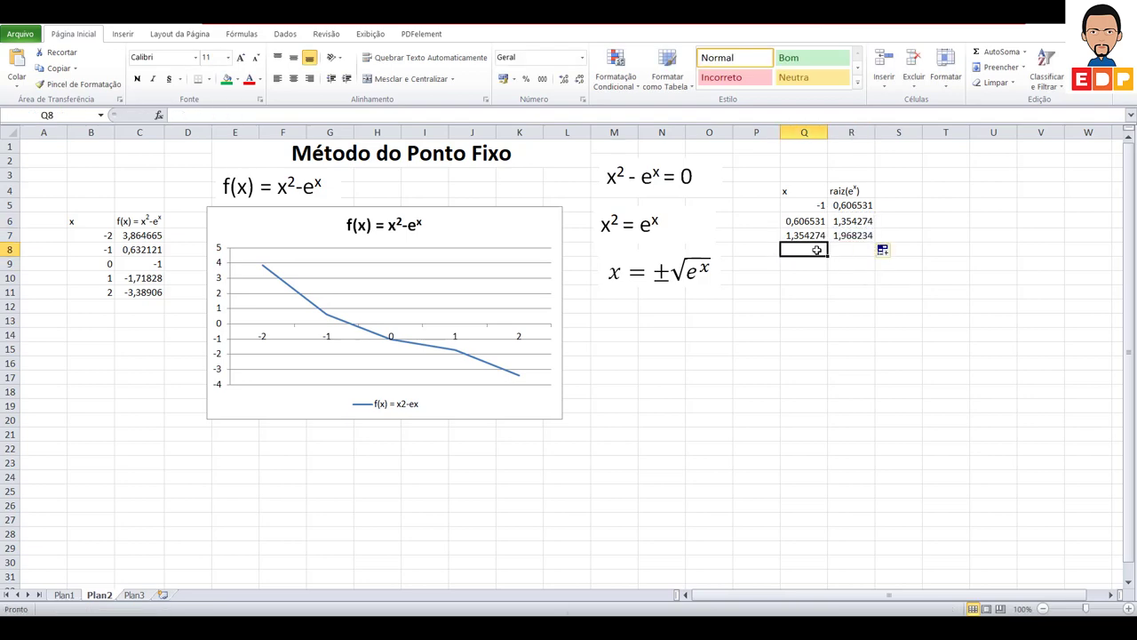
{"action": "left_click", "coordinate": [817, 236]}
{"action": "mouse_move", "coordinate": [828, 242]}
{"action": "left_mouse_down"}
{"action": "mouse_move", "coordinate": [828, 256]}
{"action": "mouse_move", "coordinate": [874, 256]}
{"action": "left_mouse_up"}
{"action": "left_click", "coordinate": [851, 315]}
{"action": "left_click", "coordinate": [870, 238]}
{"action": "left_click", "coordinate": [849, 308]}
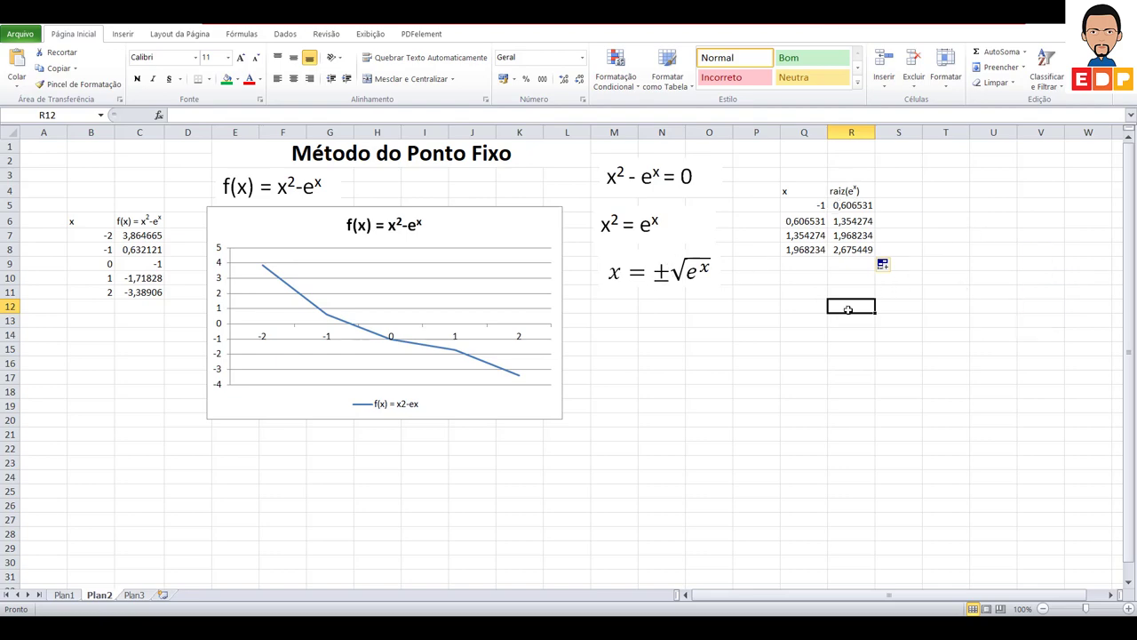
Step: Write 'não converge' in Q9:R9 and merge and centre it
{"action": "left_click_drag", "start_coordinate": [802, 264], "coordinate": [839, 264]}
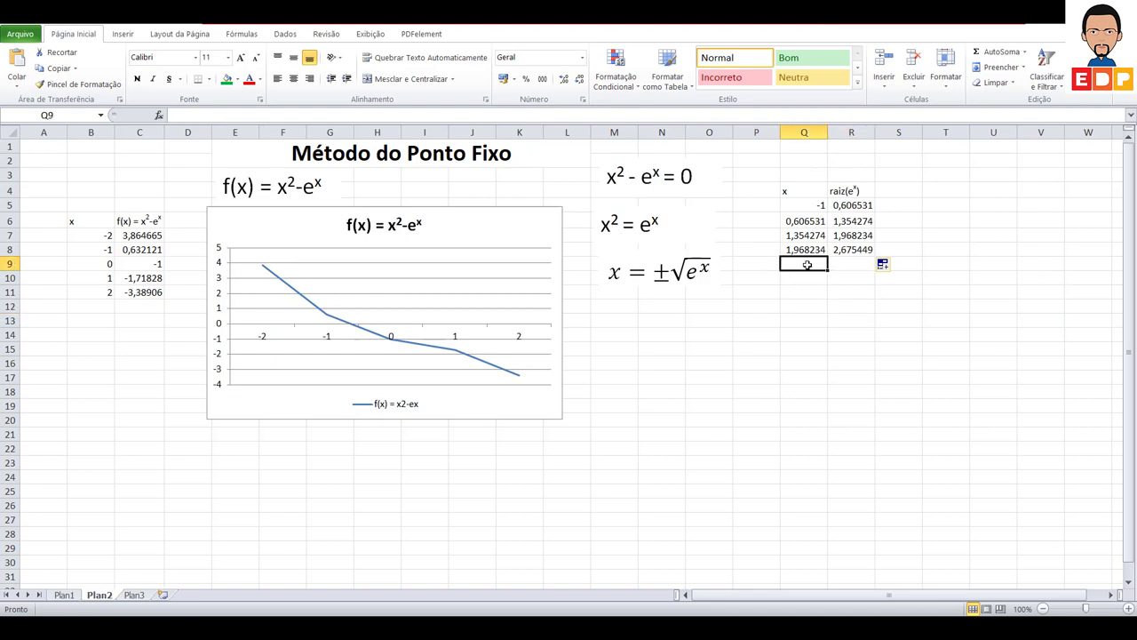
{"action": "type", "text": "n"}
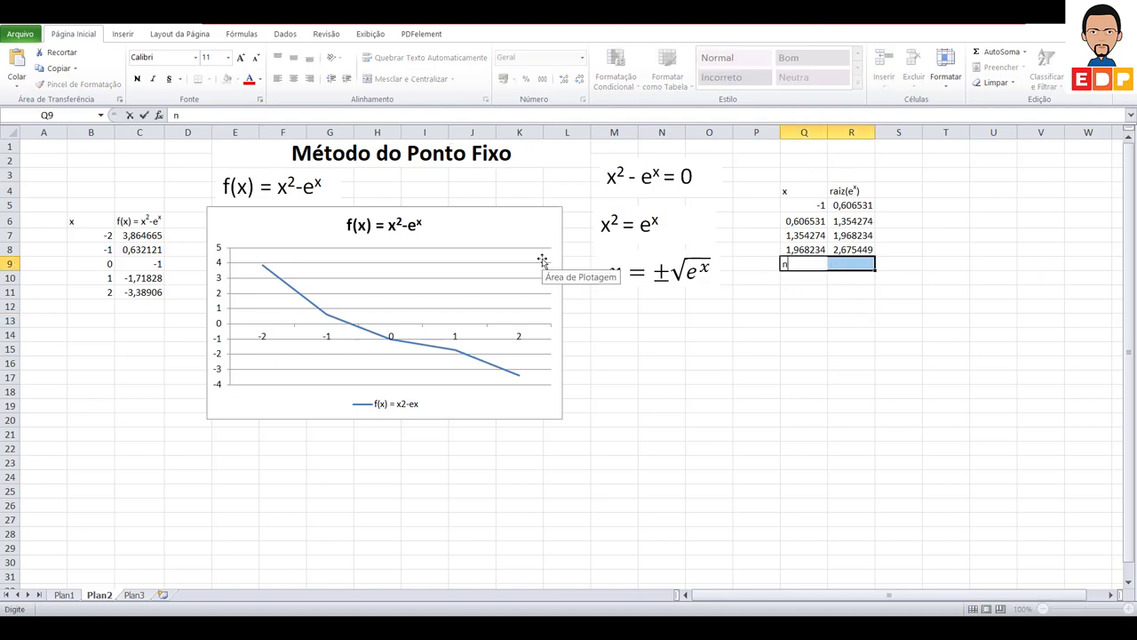
{"action": "type", "text": "ão conver"}
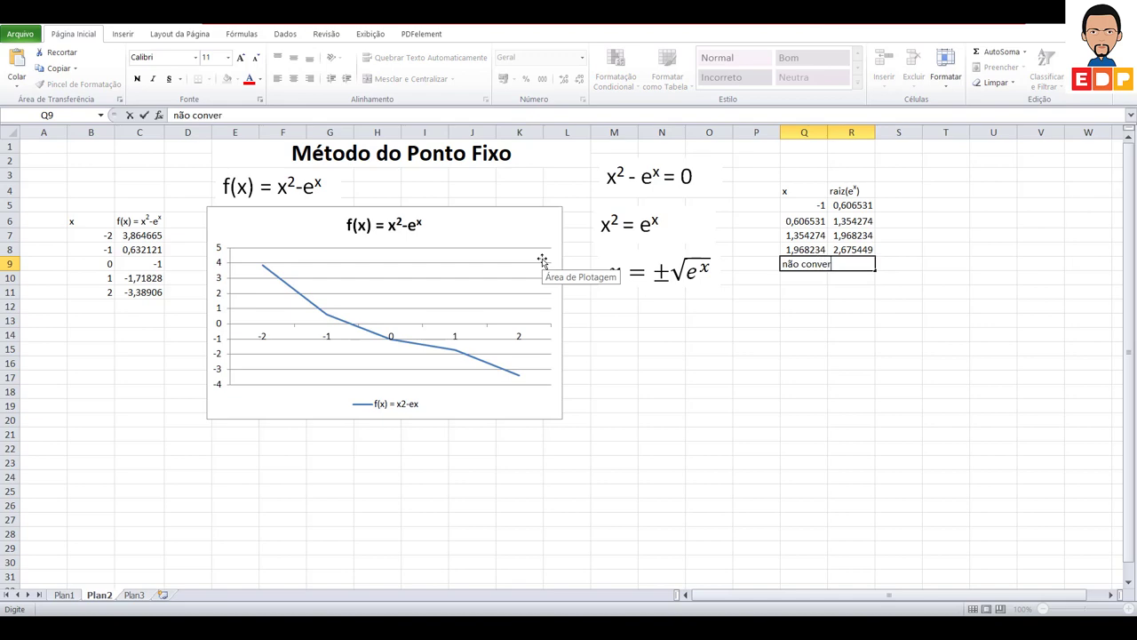
{"action": "type", "text": "ge"}
{"action": "key", "text": "Return"}
{"action": "key", "text": "Return"}
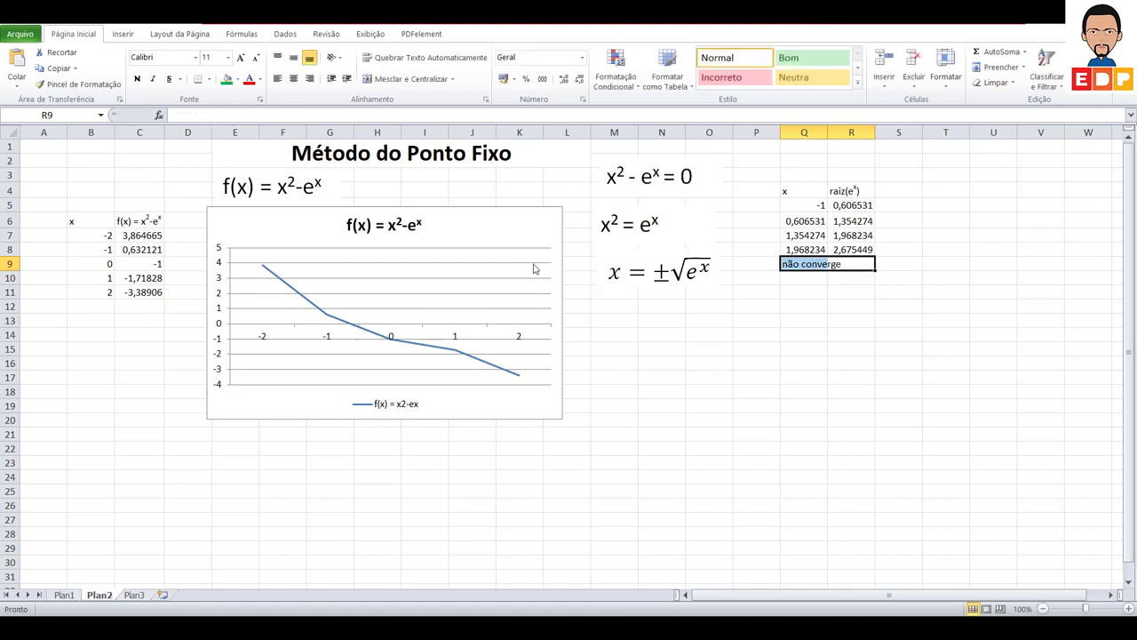
{"action": "left_click", "coordinate": [374, 77]}
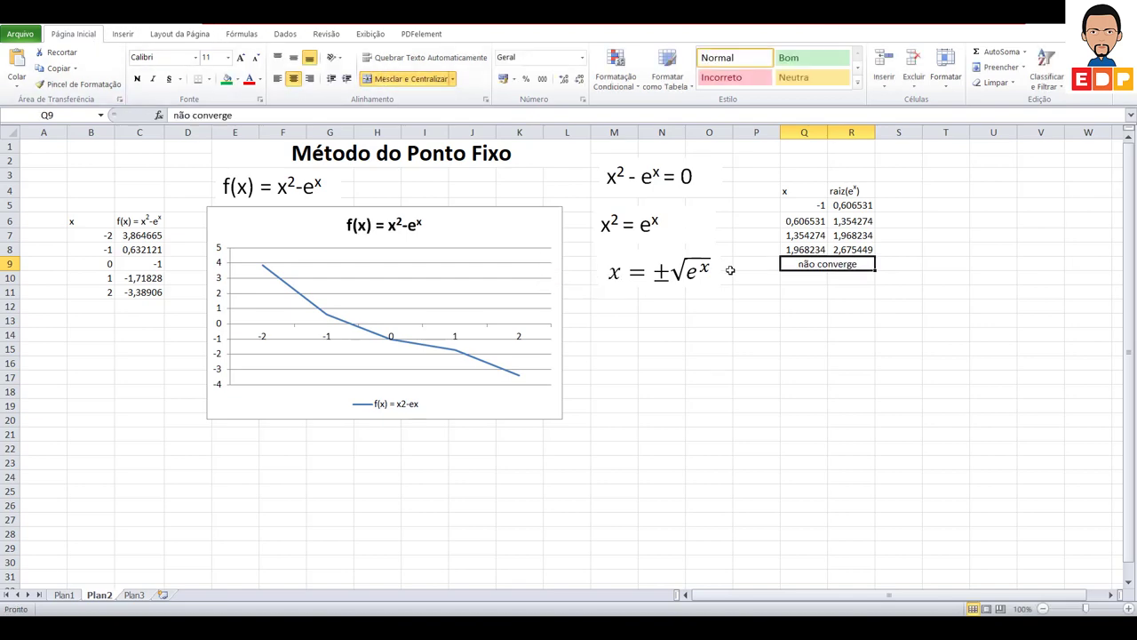
{"action": "left_click", "coordinate": [828, 374]}
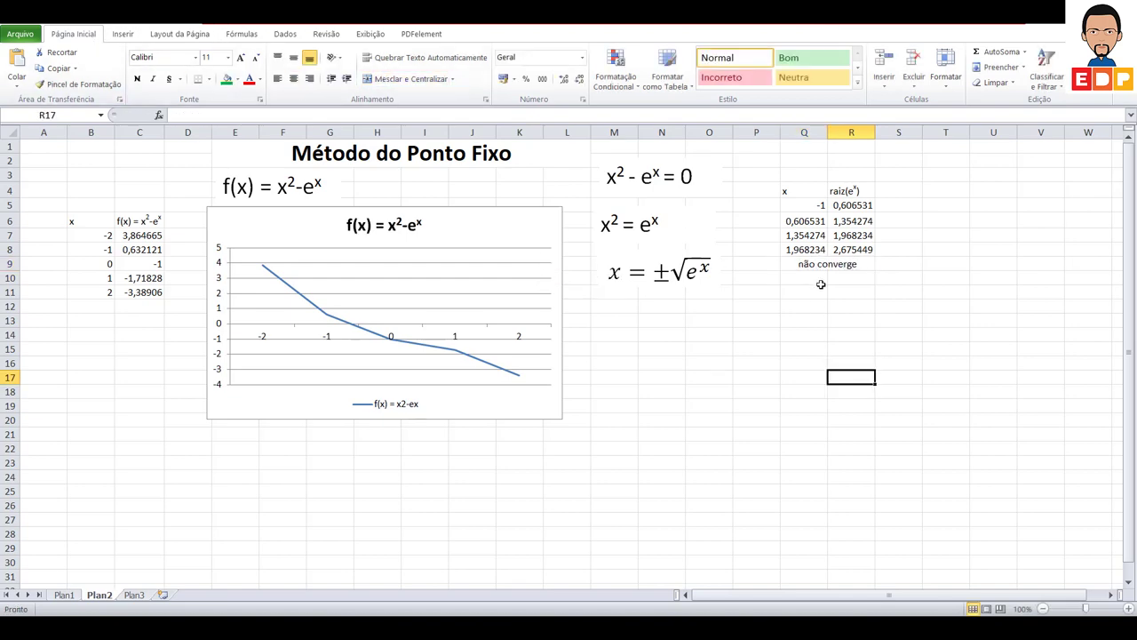
{"action": "left_click", "coordinate": [933, 189]}
Step: Add the headers x in T4 and -raiz(ex) in U4
{"action": "type", "text": "x"}
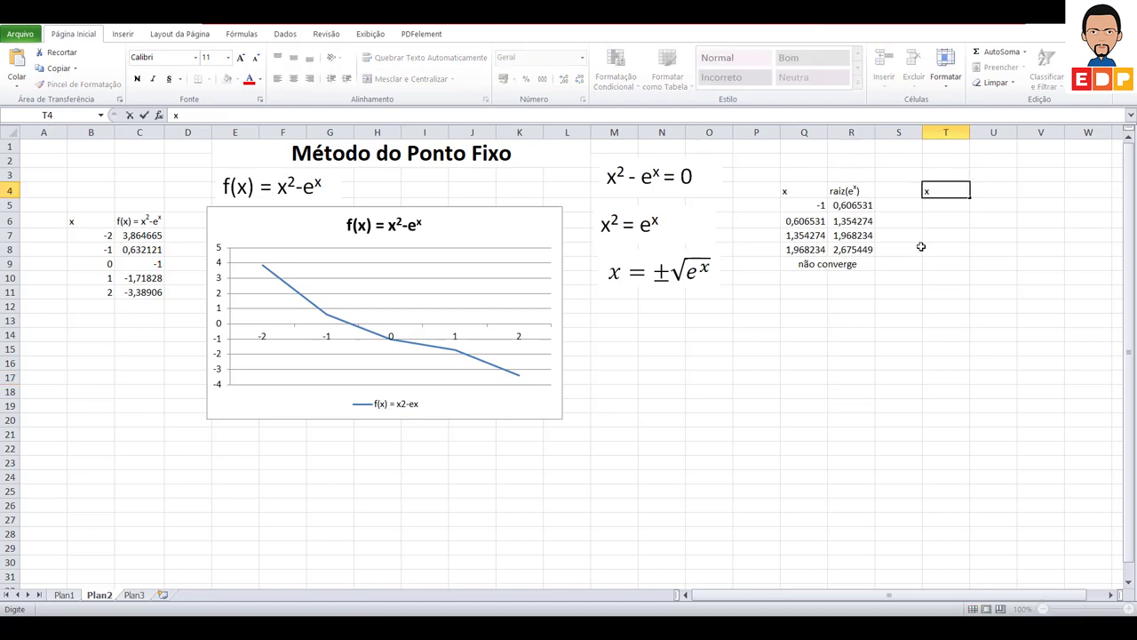
{"action": "key", "text": "Return"}
{"action": "left_click", "coordinate": [986, 197]}
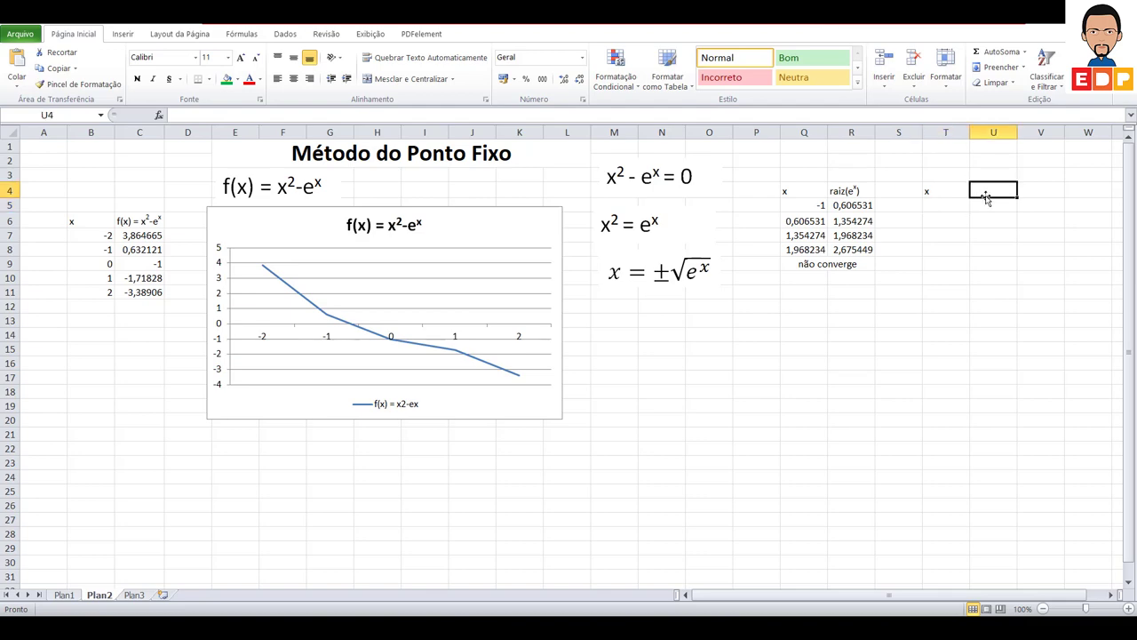
{"action": "type", "text": "-rz"}
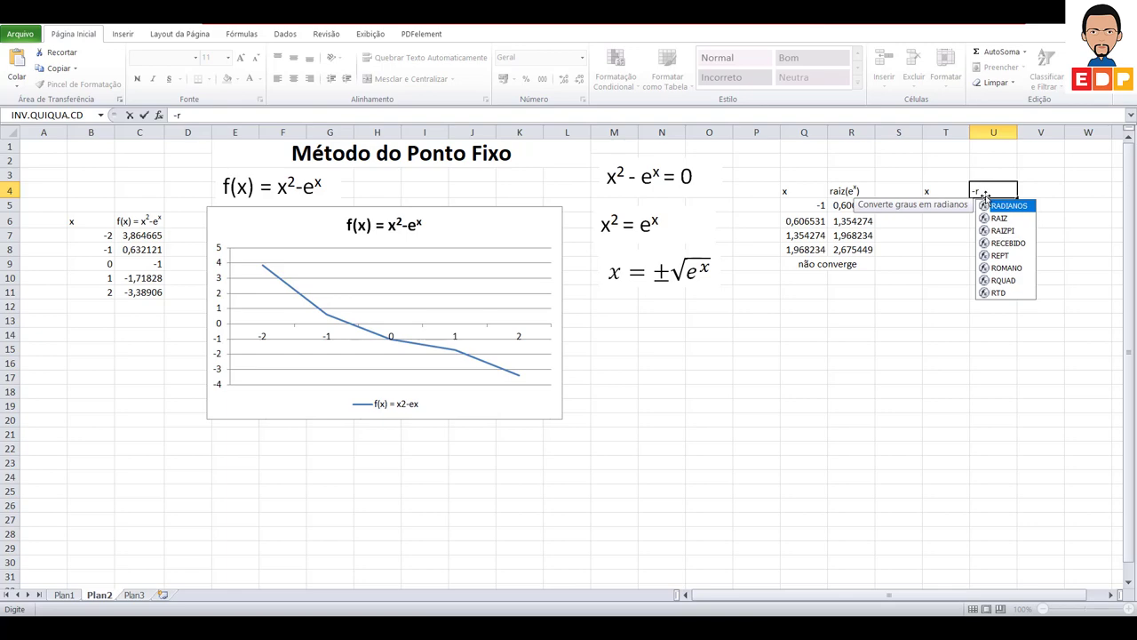
{"action": "type", "text": "ai"}
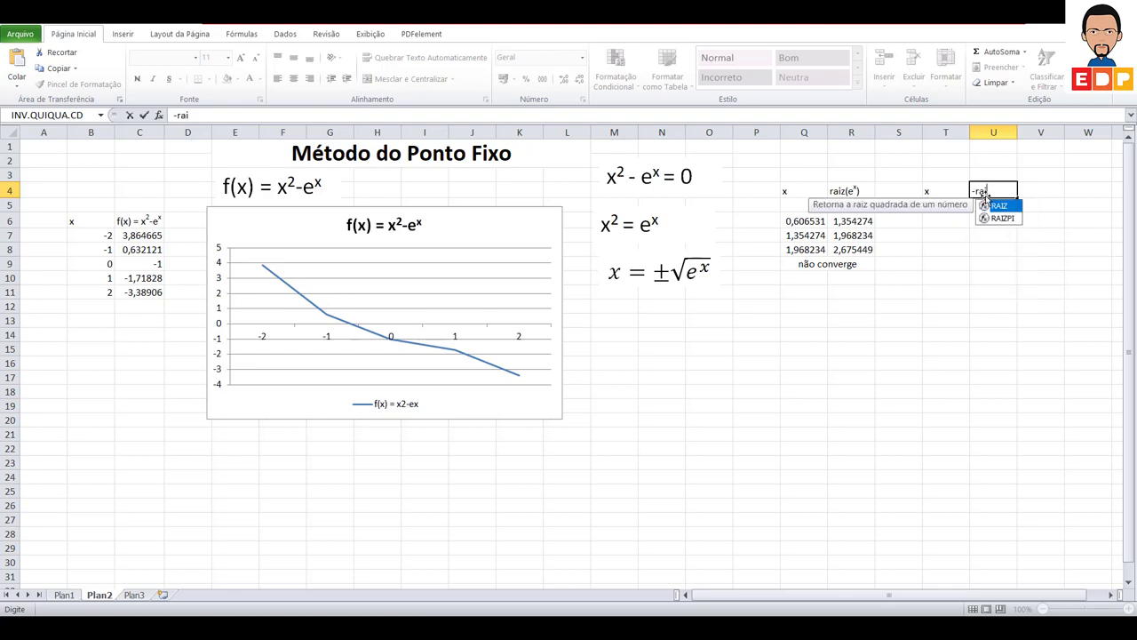
{"action": "key", "text": "BackSpace"}
{"action": "key", "text": "BackSpace"}
{"action": "key", "text": "Escape"}
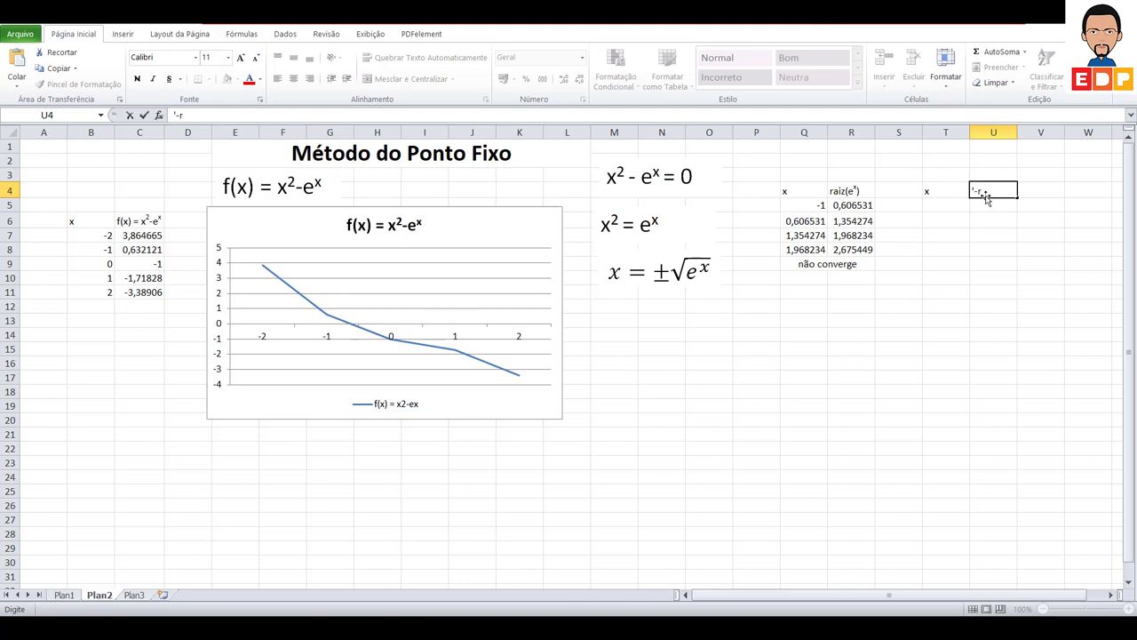
{"action": "type", "text": "9"}
{"action": "key", "text": "BackSpace"}
{"action": "key", "text": "BackSpace"}
{"action": "type", "text": ")"}
{"action": "key", "text": "Return"}
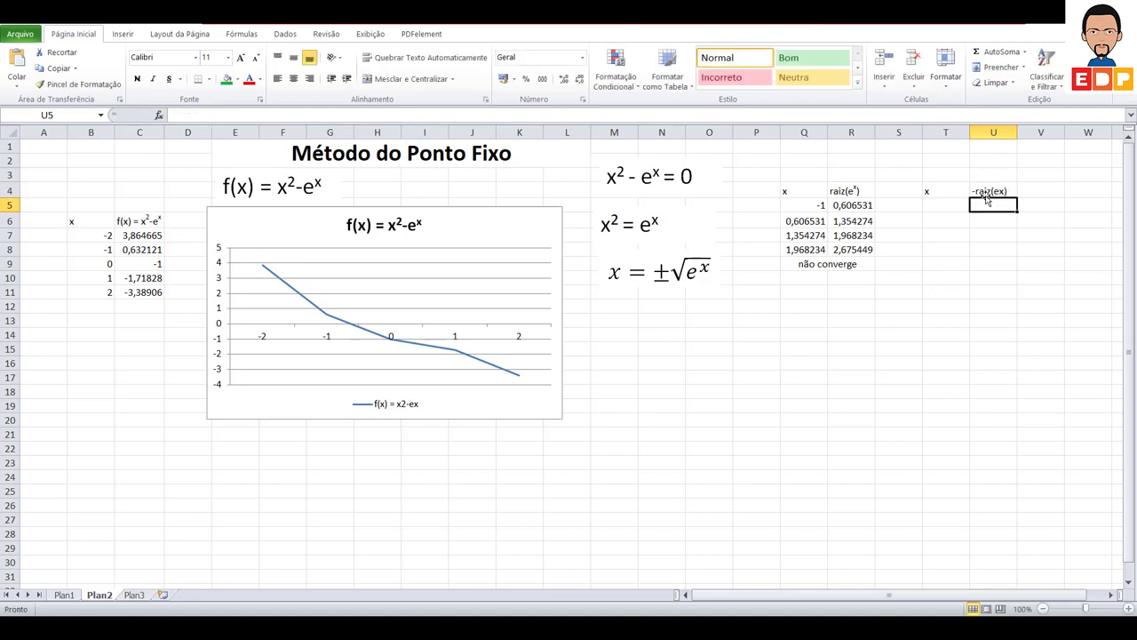
Step: Set T5 to =Q5 and U5 to =-raiz(exp(T5)), giving -0,60653
{"action": "left_click", "coordinate": [945, 202]}
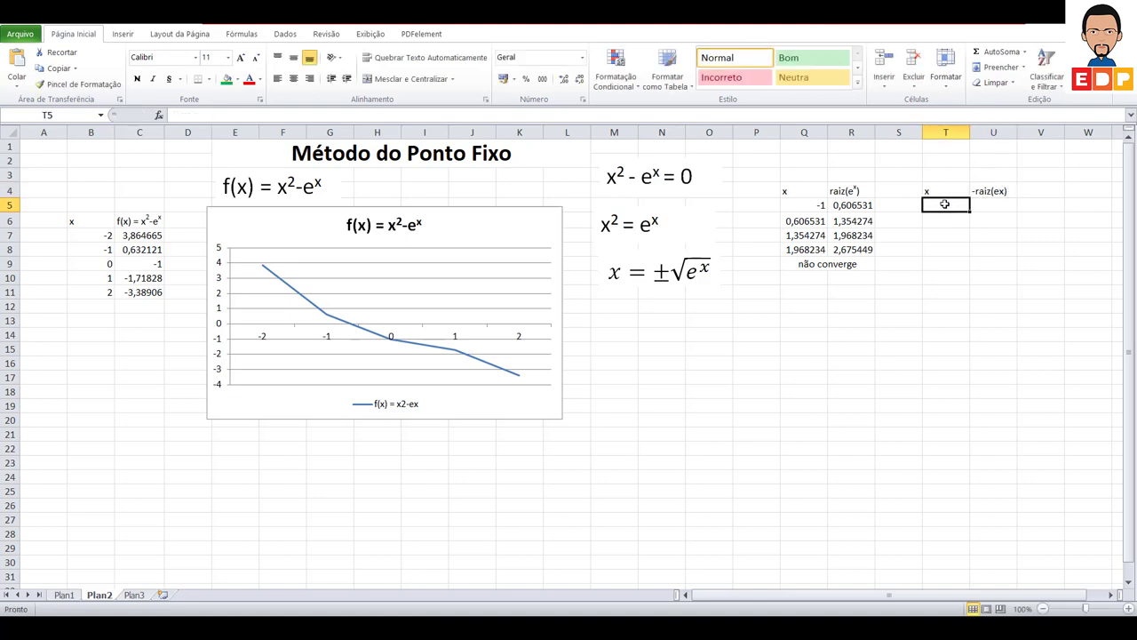
{"action": "type", "text": "=Q5"}
{"action": "key", "text": "Return"}
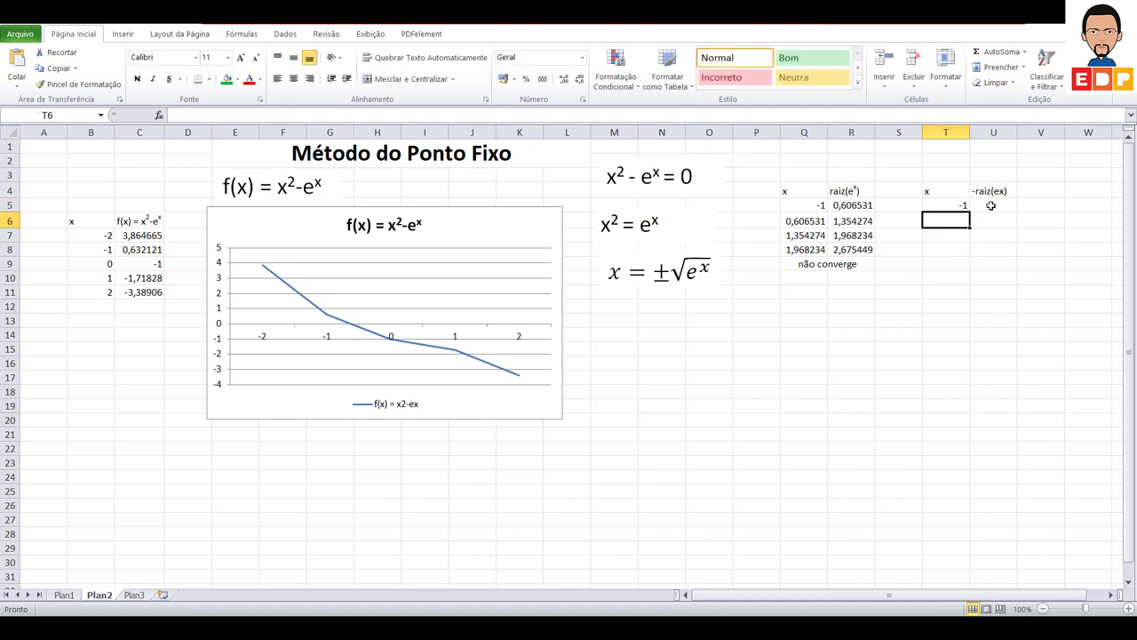
{"action": "left_click", "coordinate": [991, 206]}
{"action": "type", "text": "="}
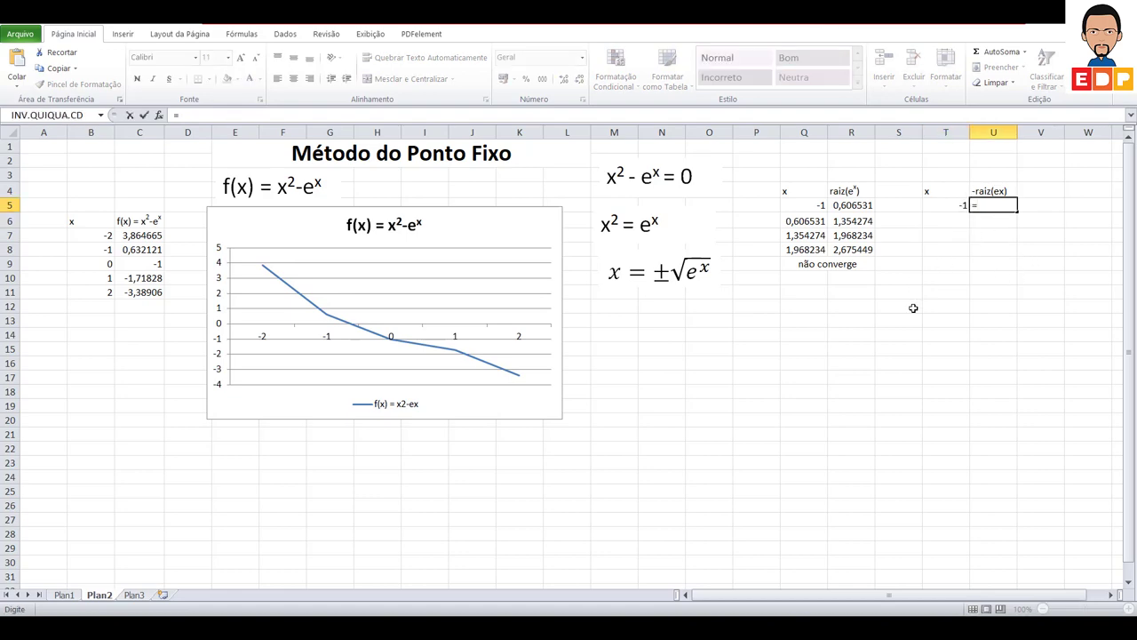
{"action": "type", "text": "raiz("}
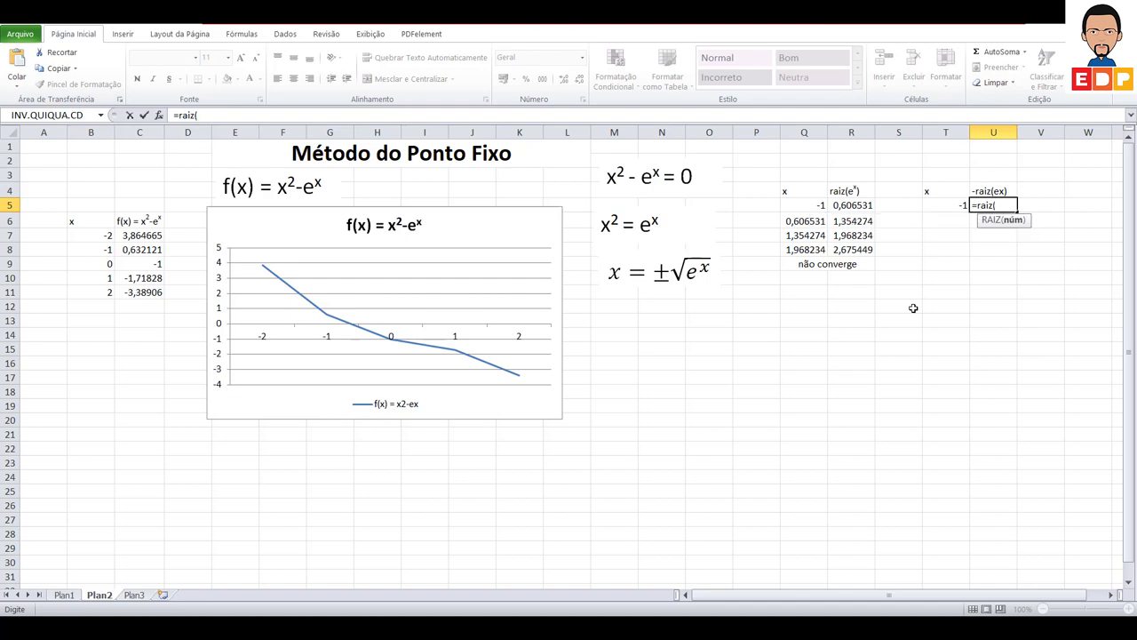
{"action": "left_click", "coordinate": [977, 205]}
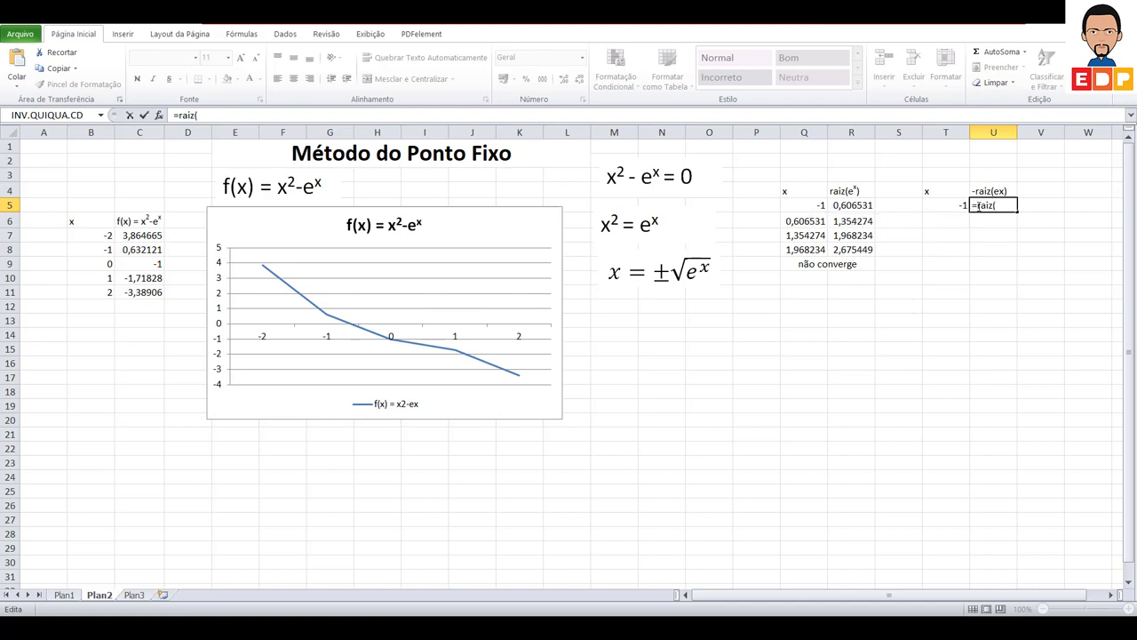
{"action": "type", "text": "-"}
{"action": "left_click", "coordinate": [1007, 205]}
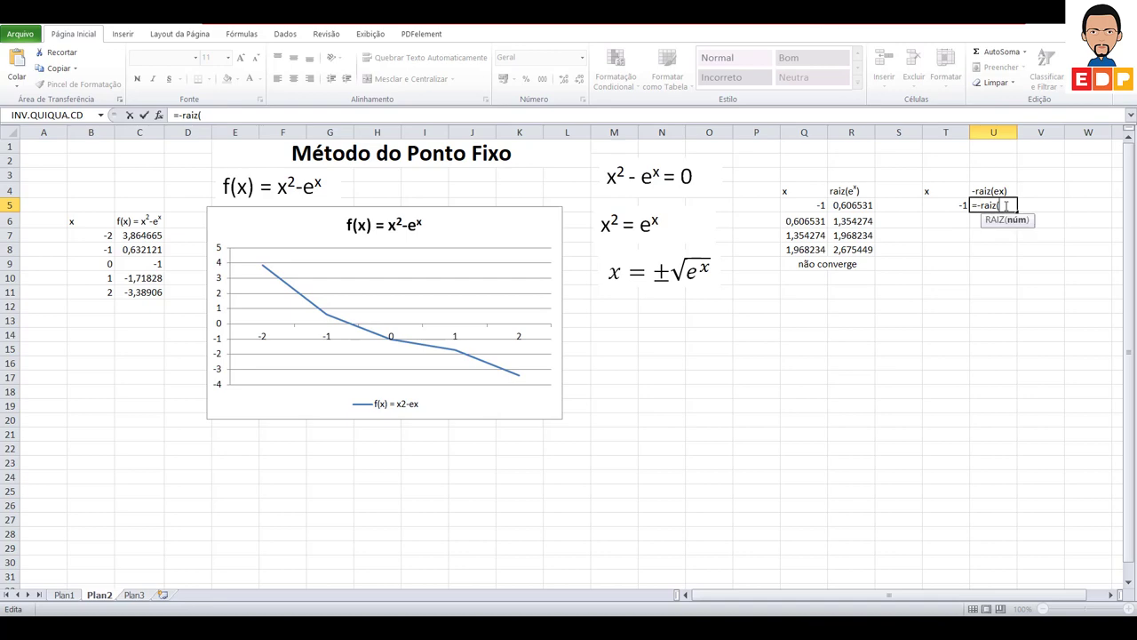
{"action": "type", "text": "ex"}
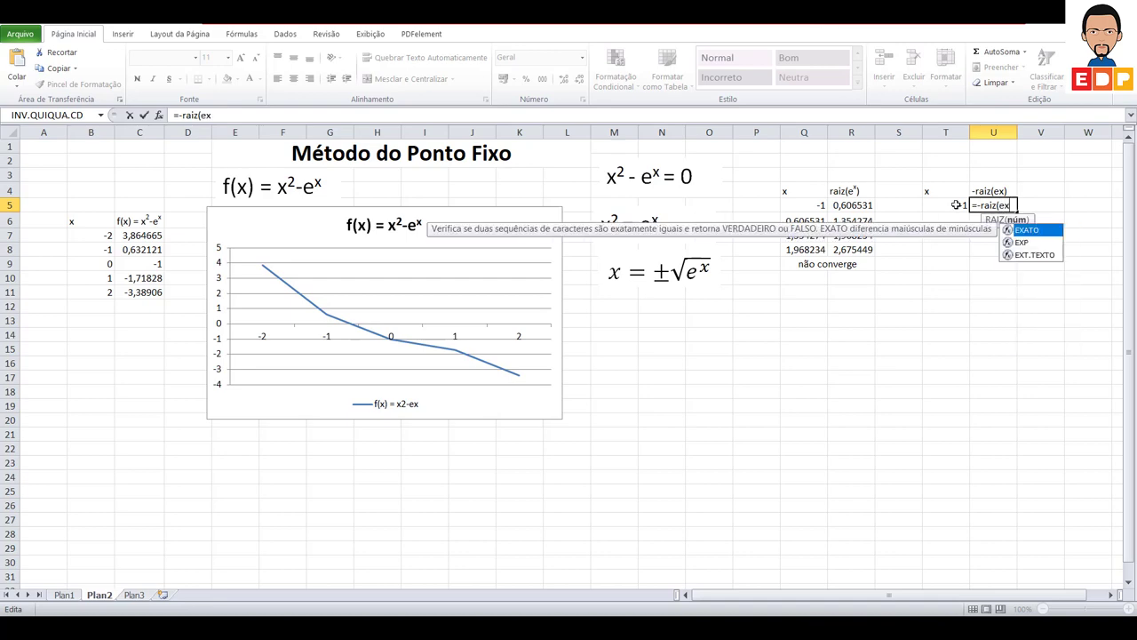
{"action": "type", "text": "p9"}
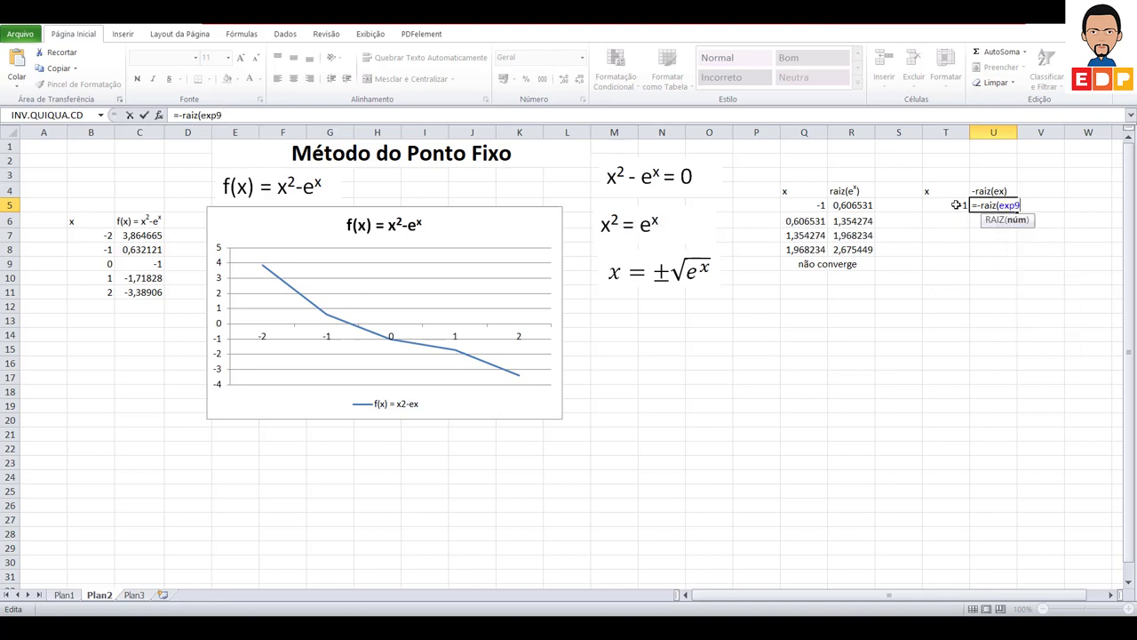
{"action": "key", "text": "BackSpace"}
{"action": "type", "text": "("}
{"action": "left_click", "coordinate": [956, 205]}
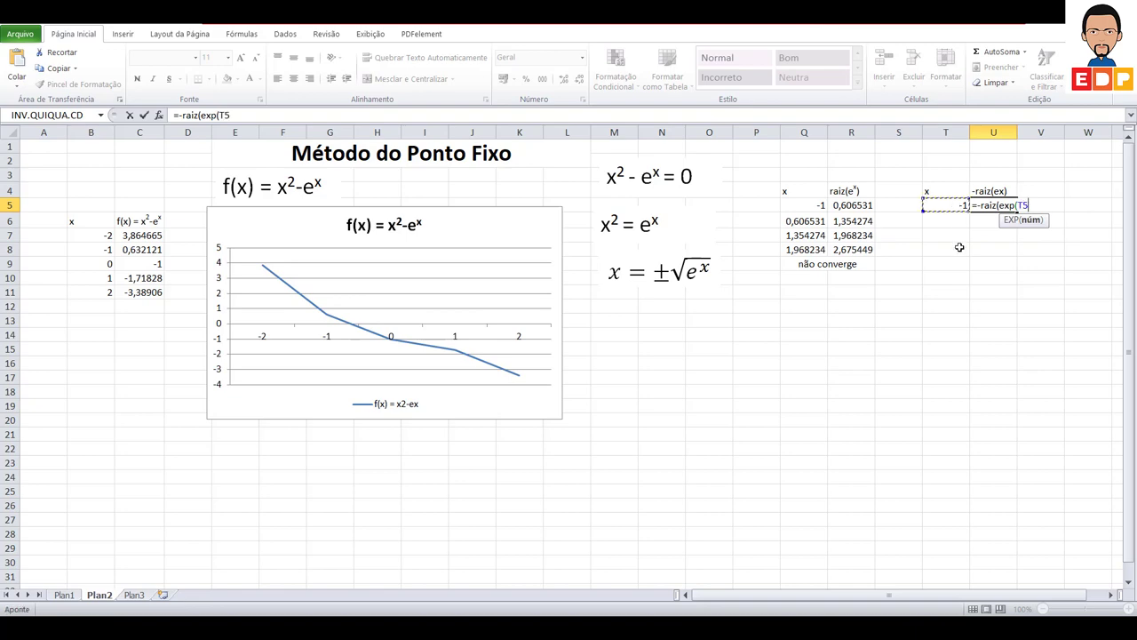
{"action": "type", "text": ")"}
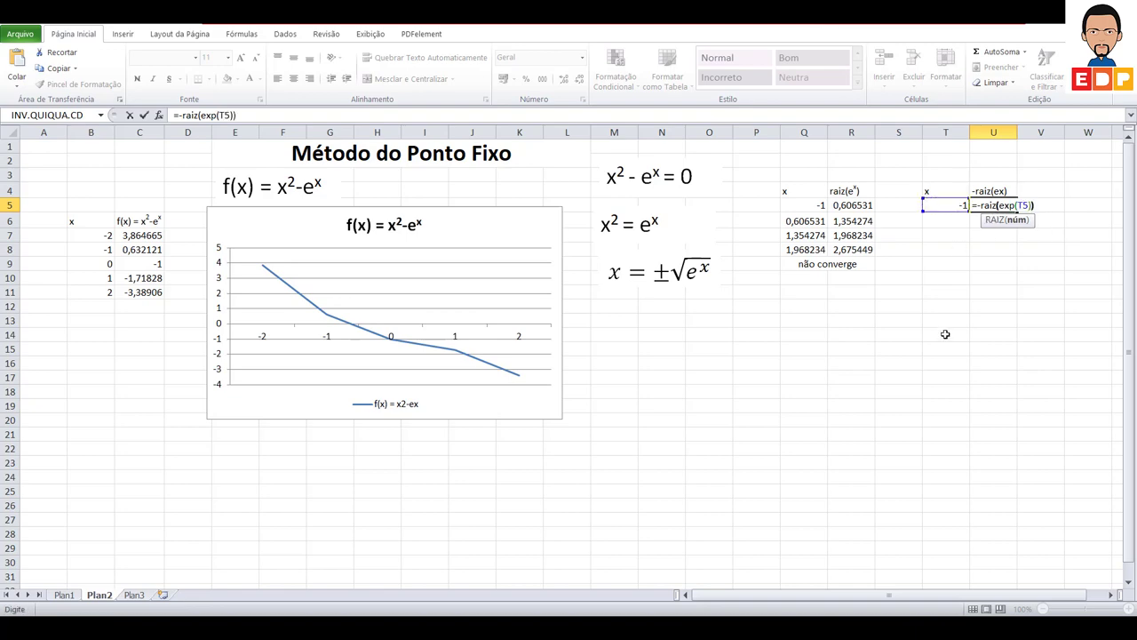
{"action": "key", "text": "Return"}
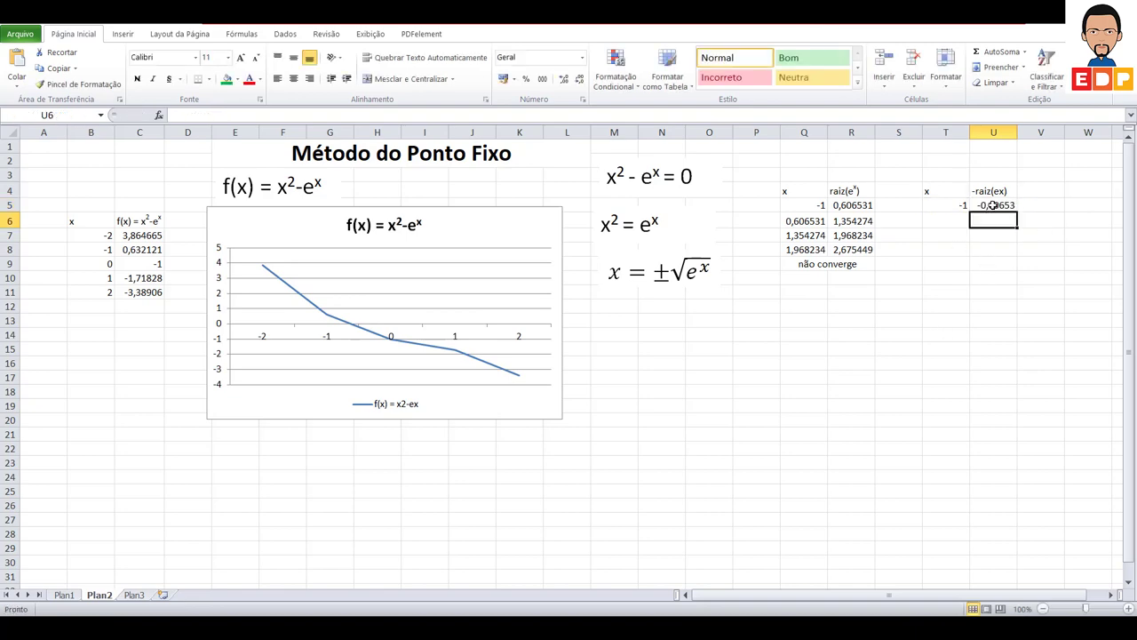
{"action": "left_click", "coordinate": [959, 217]}
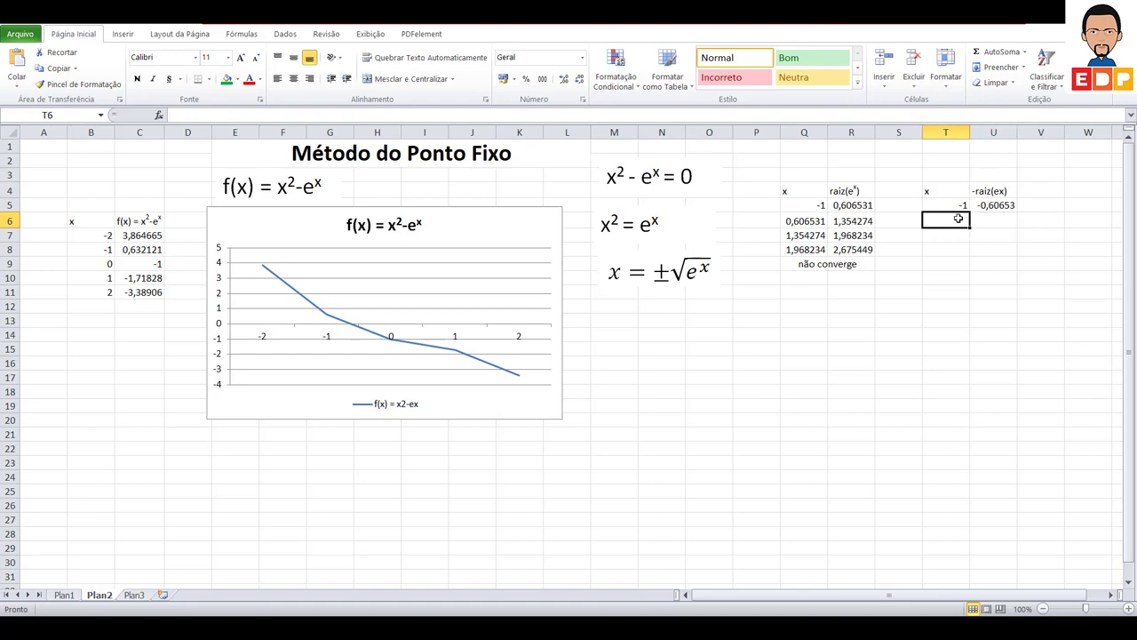
Step: Link T6 and T7 to the previous −raiz(ex) results and fill the root formula down to U7
{"action": "type", "text": "="}
{"action": "left_click", "coordinate": [1000, 205]}
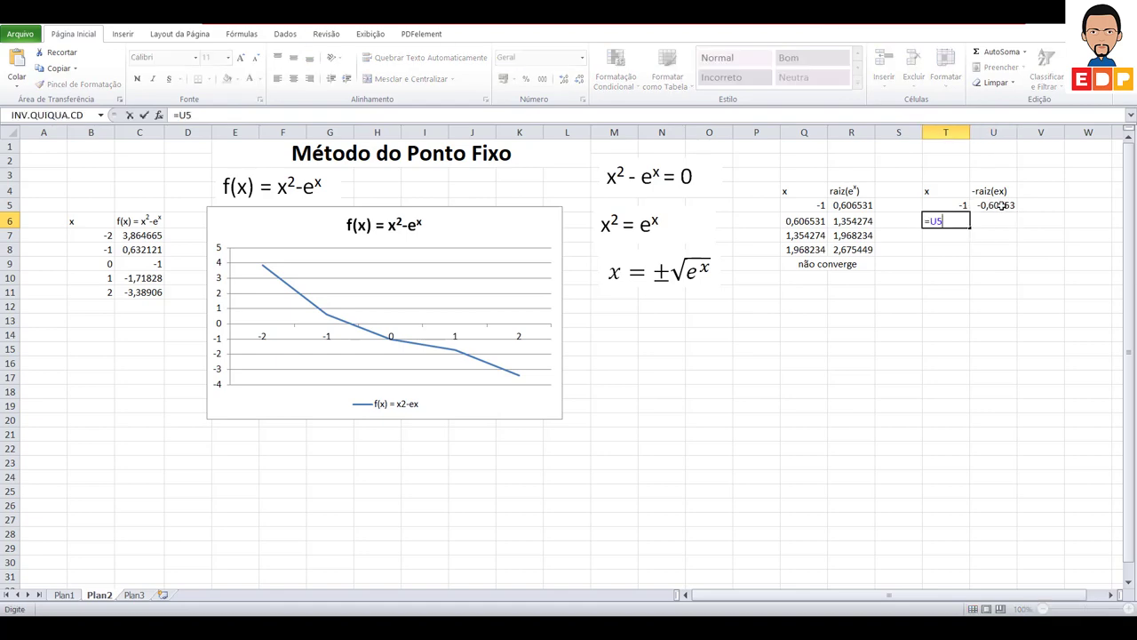
{"action": "key", "text": "Return"}
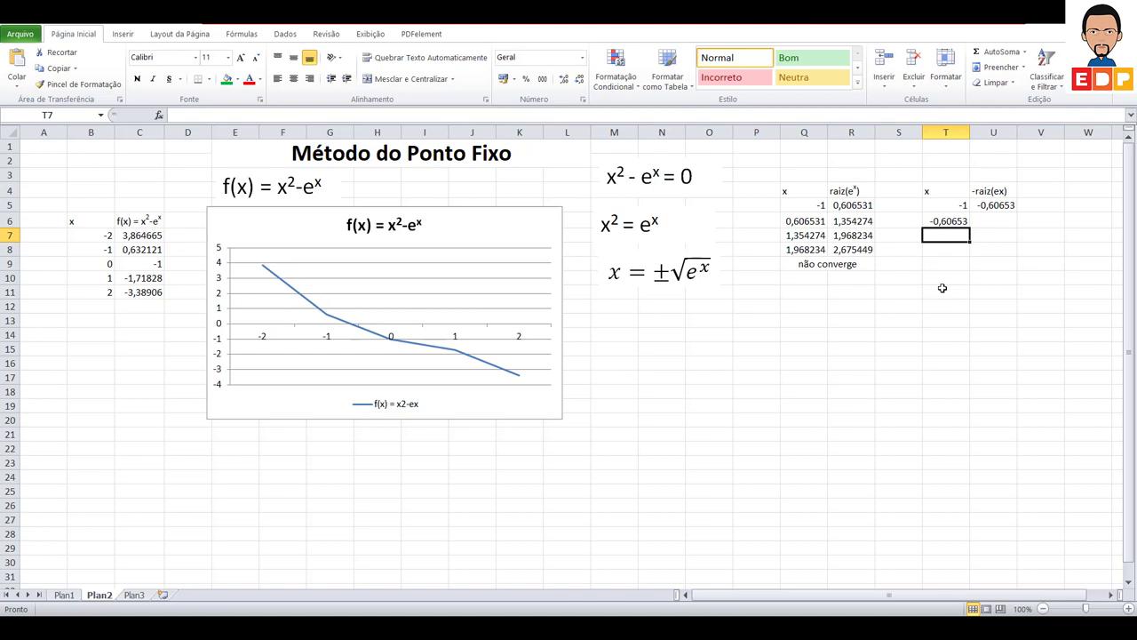
{"action": "left_click", "coordinate": [981, 220]}
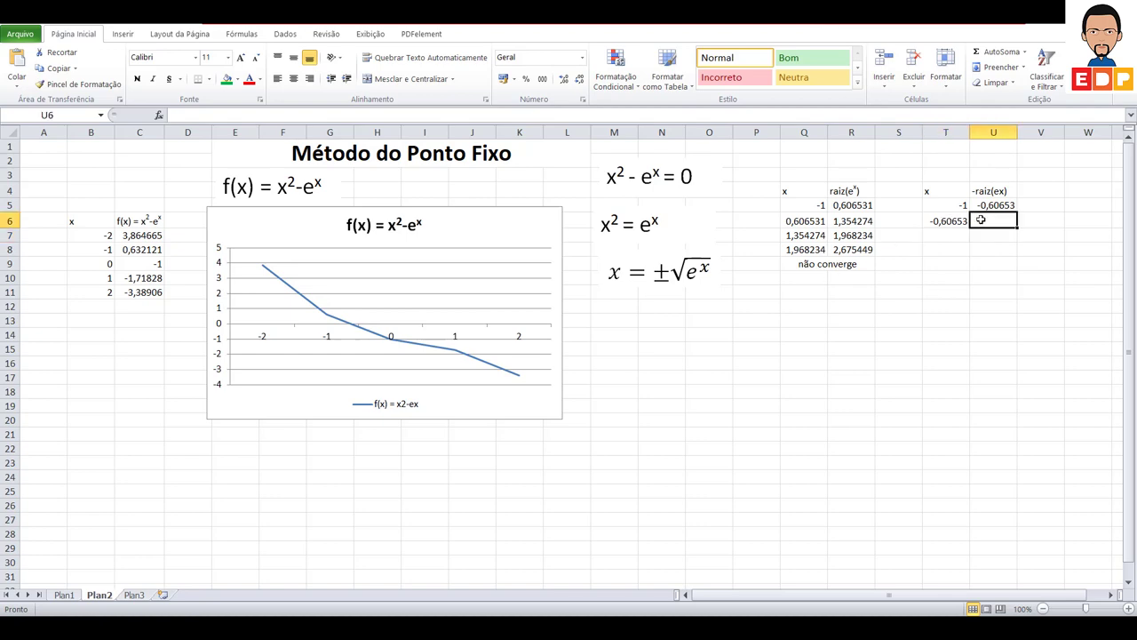
{"action": "left_click", "coordinate": [994, 204]}
{"action": "left_click_drag", "start_coordinate": [1017, 212], "coordinate": [1018, 222]}
{"action": "left_click", "coordinate": [993, 277]}
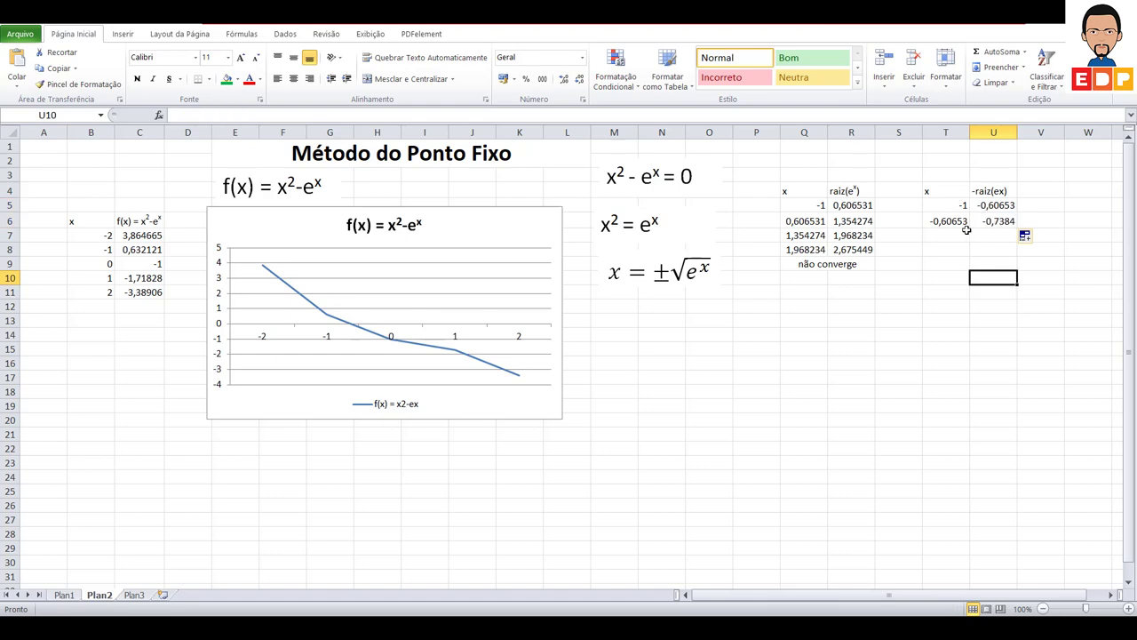
{"action": "left_click", "coordinate": [960, 234]}
{"action": "type", "text": "="}
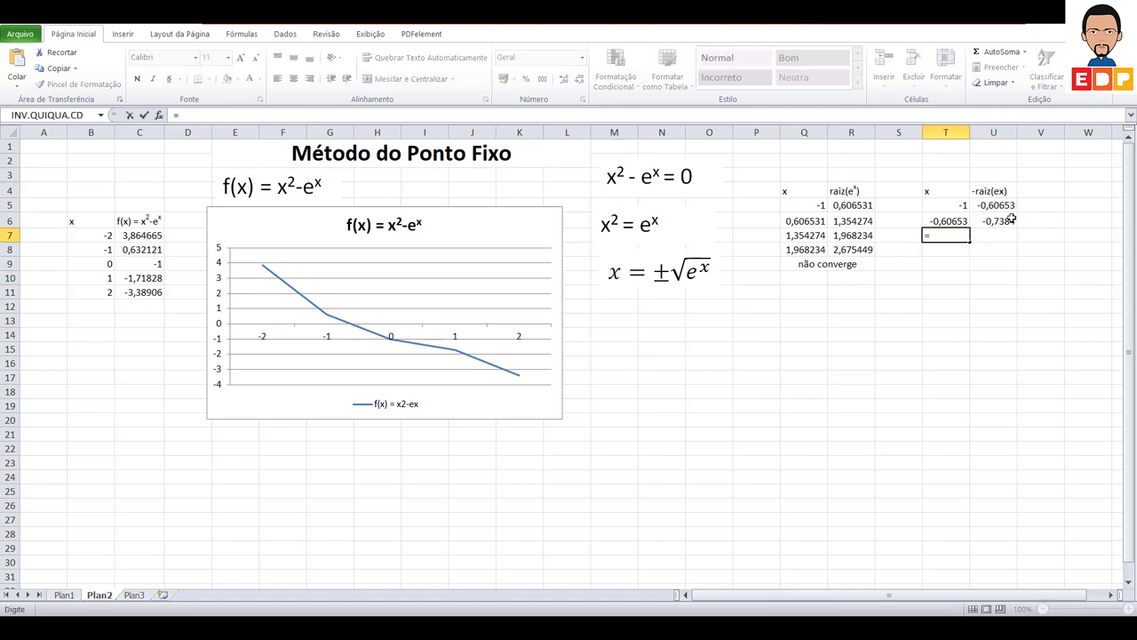
{"action": "left_click", "coordinate": [1013, 221]}
{"action": "key", "text": "Return"}
{"action": "left_click", "coordinate": [1004, 222]}
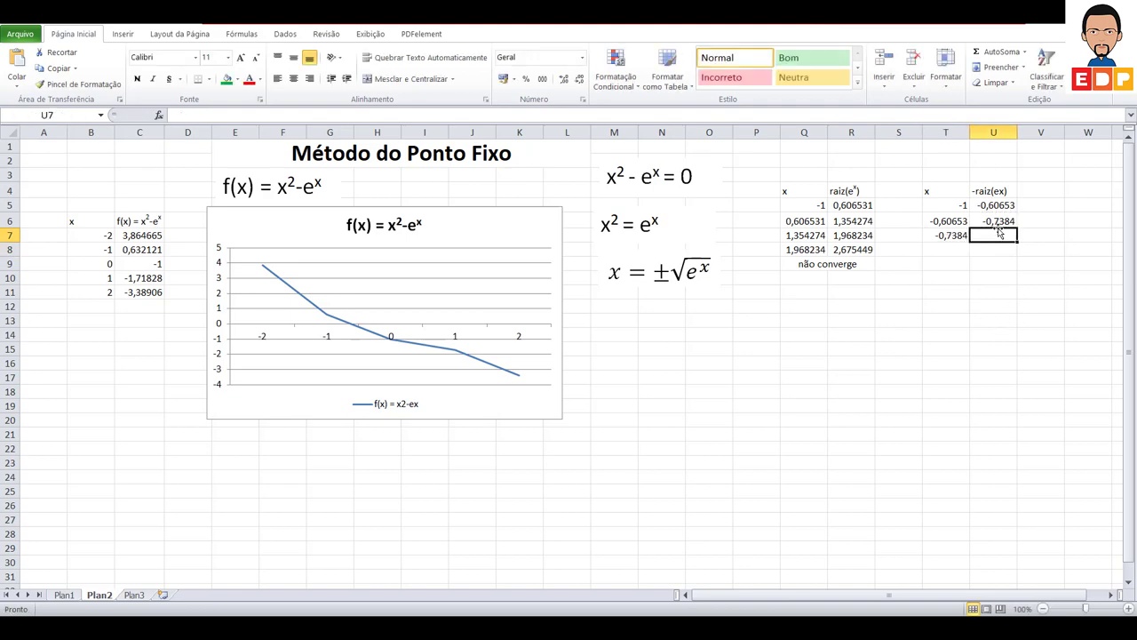
{"action": "left_click_drag", "start_coordinate": [1017, 228], "coordinate": [1012, 240]}
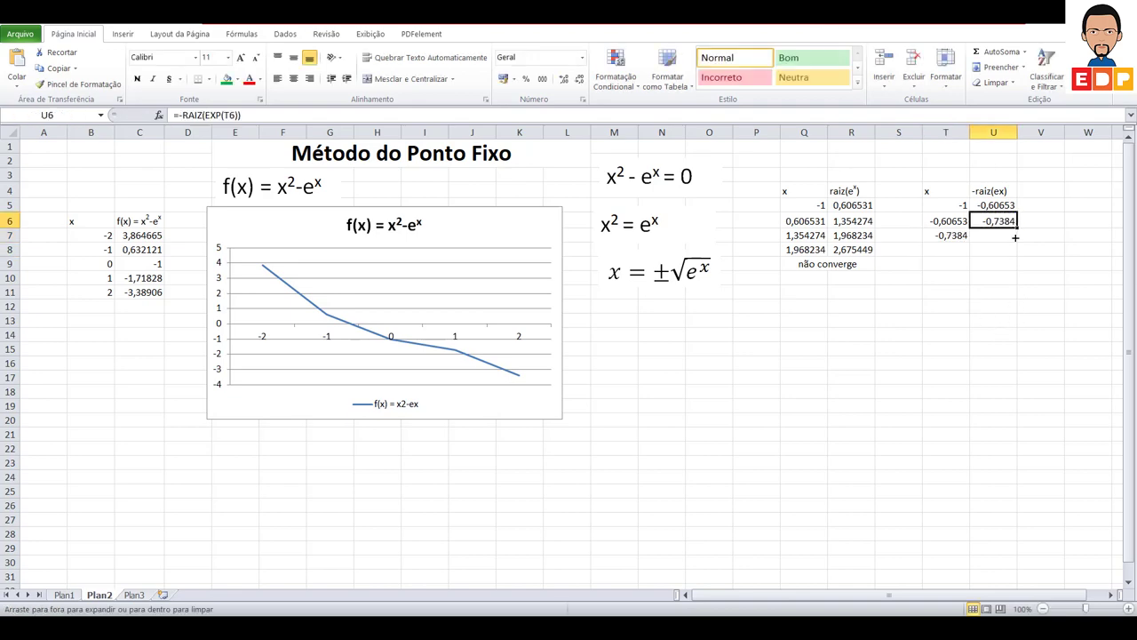
{"action": "left_click", "coordinate": [980, 302]}
Step: Continue the iteration through rows 8 and 9, each x taking the row above's root
{"action": "left_click", "coordinate": [943, 256]}
{"action": "type", "text": "="}
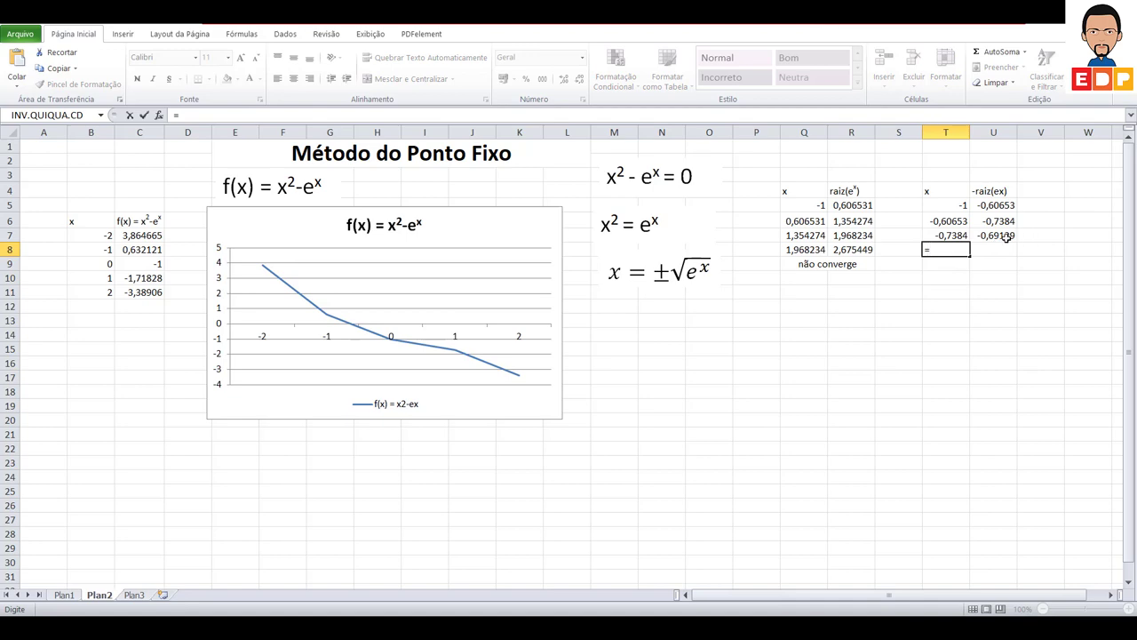
{"action": "left_click", "coordinate": [1007, 237]}
{"action": "key", "text": "Return"}
{"action": "left_click", "coordinate": [996, 246]}
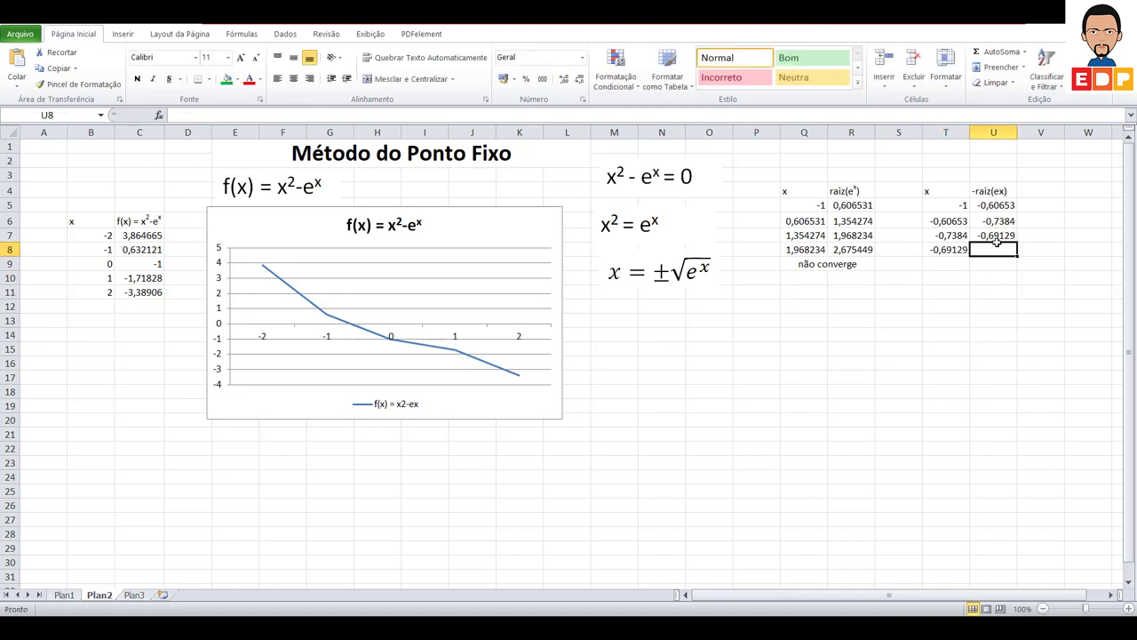
{"action": "left_click", "coordinate": [1002, 236]}
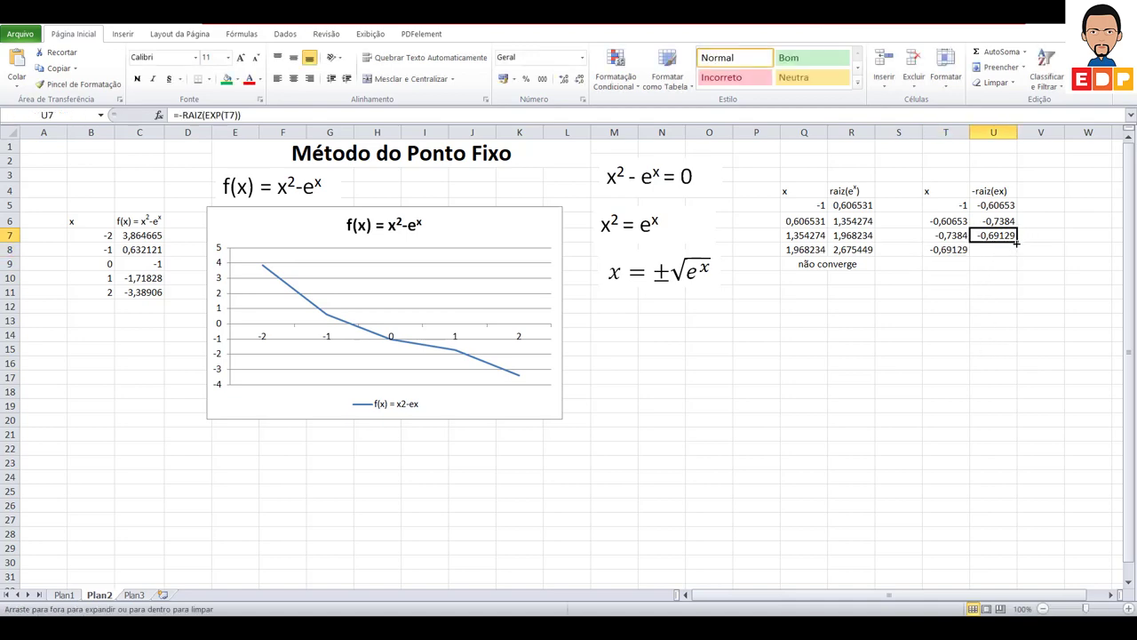
{"action": "left_click_drag", "start_coordinate": [1017, 245], "coordinate": [1013, 258]}
{"action": "left_click", "coordinate": [948, 266]}
{"action": "type", "text": "="}
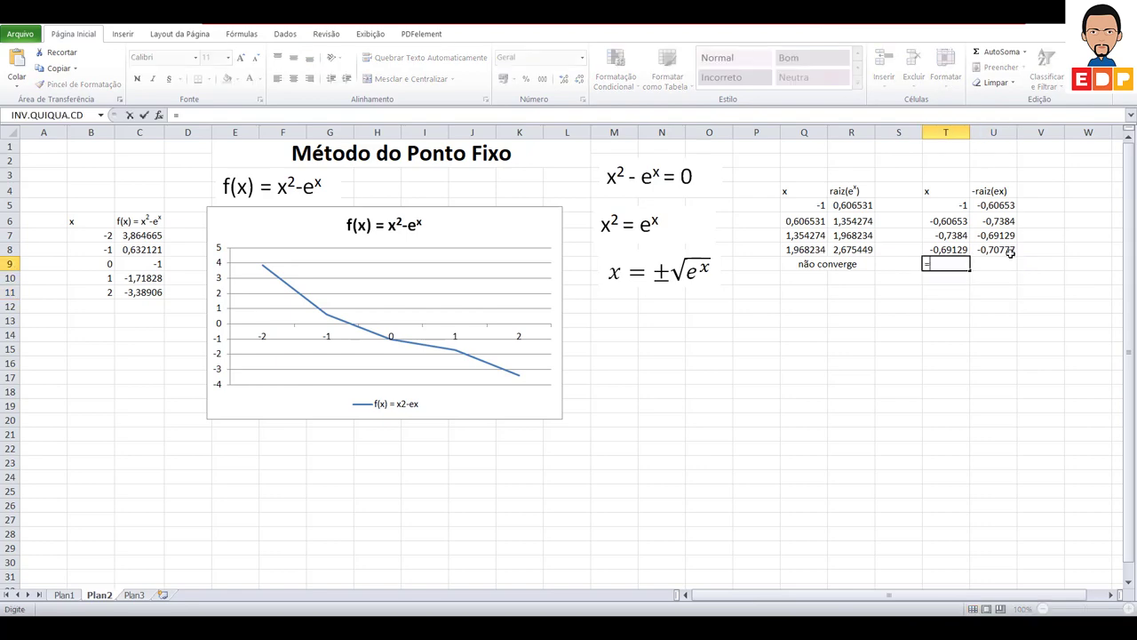
{"action": "left_click", "coordinate": [1001, 252]}
{"action": "key", "text": "Return"}
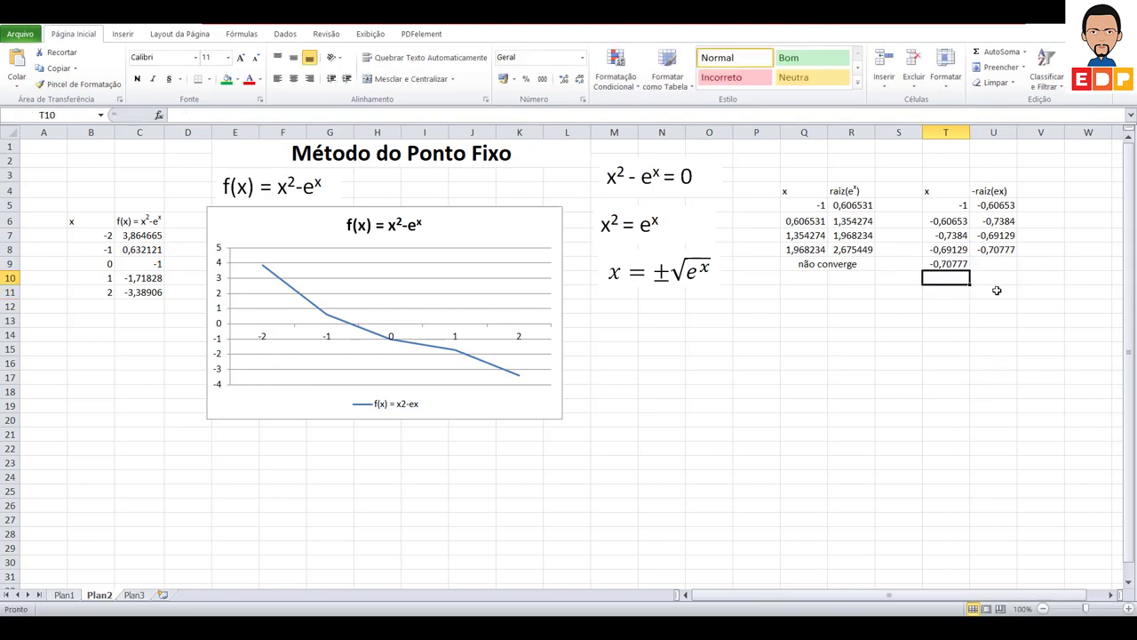
{"action": "left_click", "coordinate": [999, 253]}
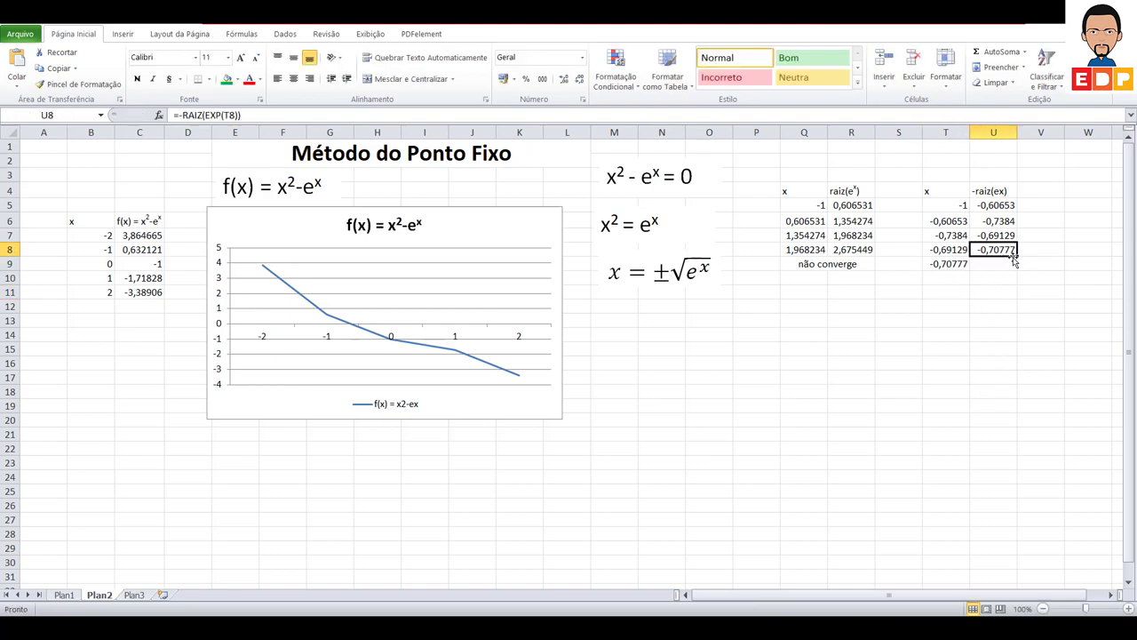
{"action": "left_click_drag", "start_coordinate": [1015, 256], "coordinate": [1015, 270]}
Step: Link T10 and T11 to the previous results, settling near −0,70328
{"action": "left_click", "coordinate": [951, 279]}
{"action": "type", "text": "="}
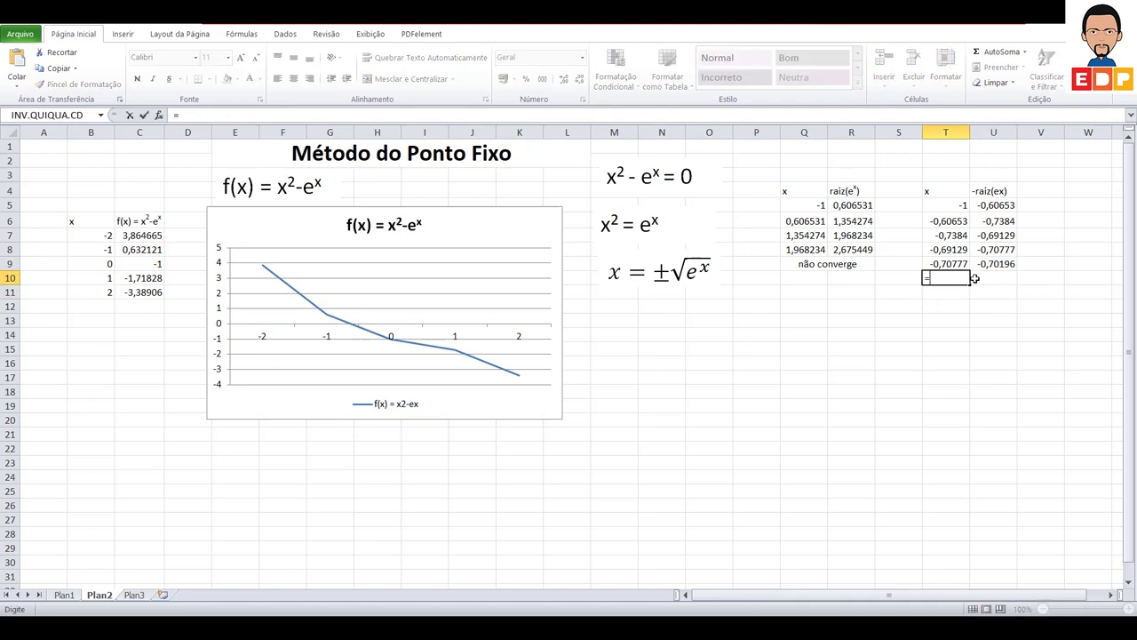
{"action": "left_click", "coordinate": [996, 264]}
{"action": "key", "text": "Return"}
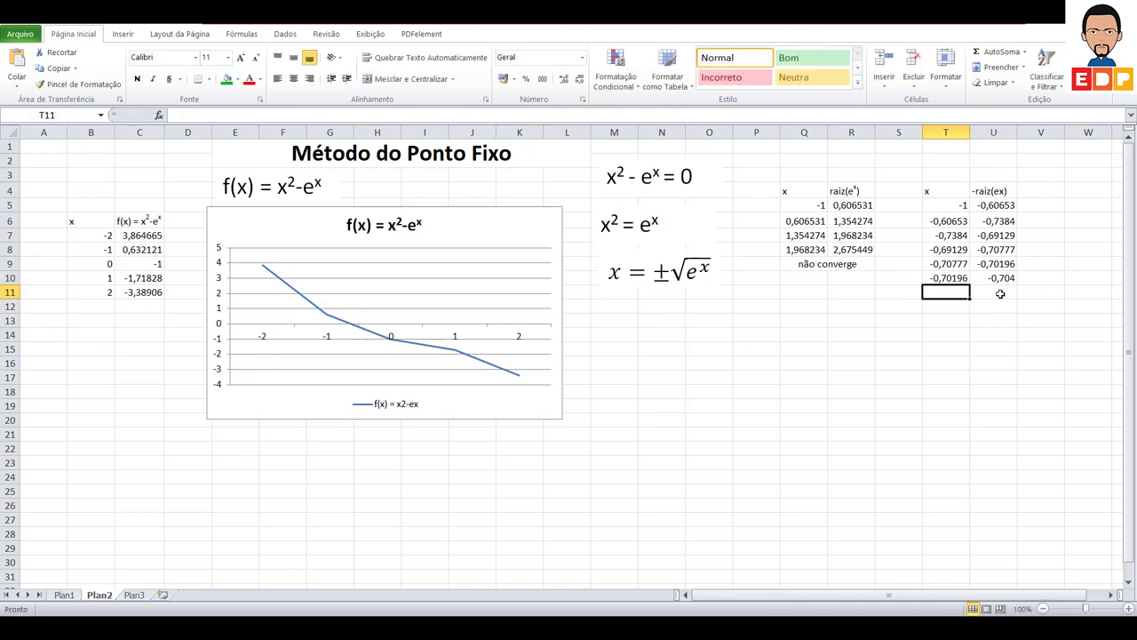
{"action": "type", "text": "="}
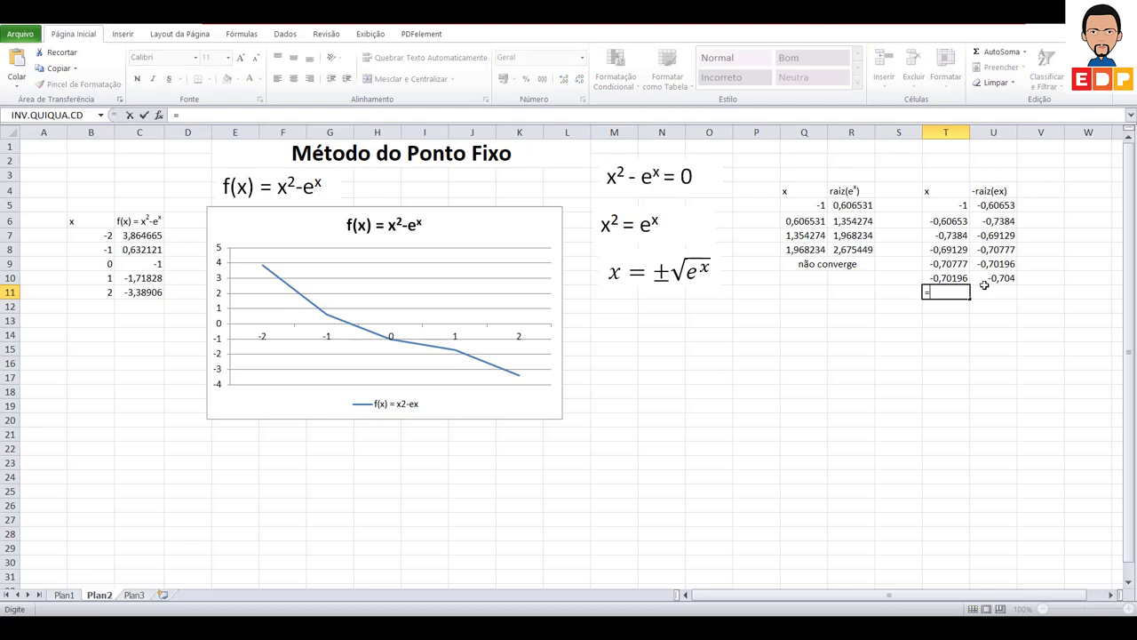
{"action": "left_click", "coordinate": [995, 279]}
{"action": "key", "text": "Return"}
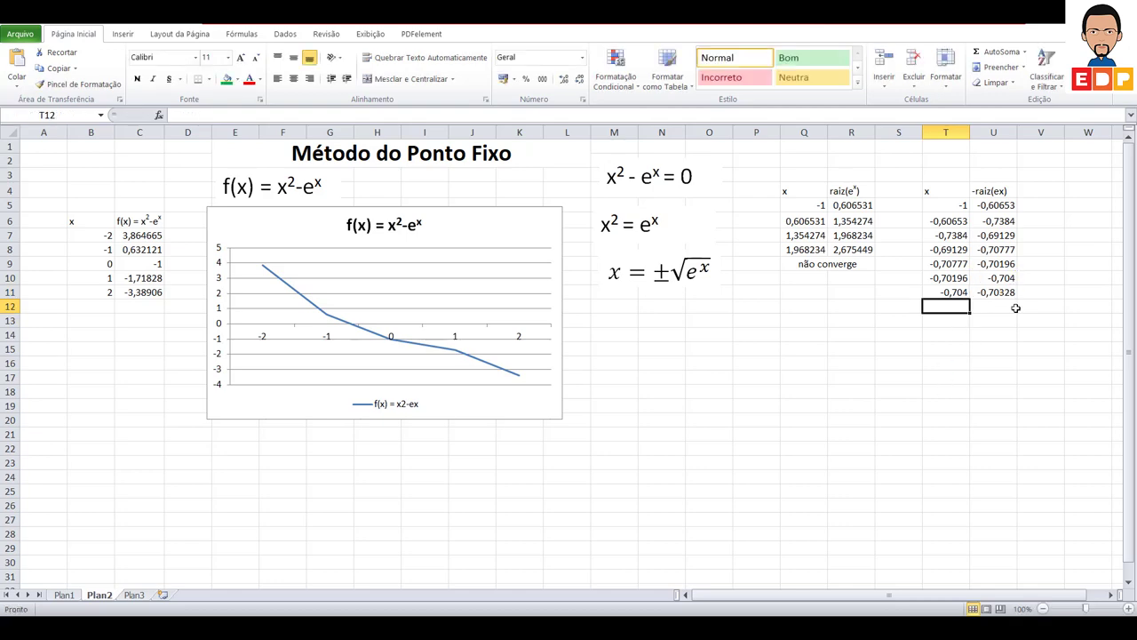
{"action": "left_click", "coordinate": [1012, 307]}
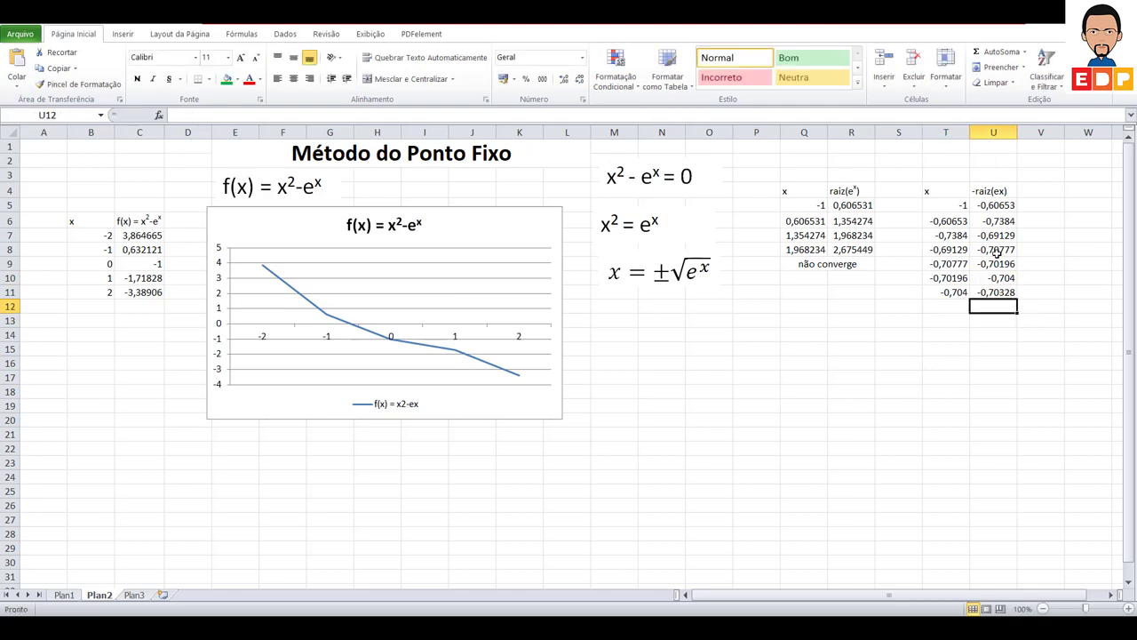
{"action": "left_click", "coordinate": [1030, 207]}
{"action": "type", "text": "="}
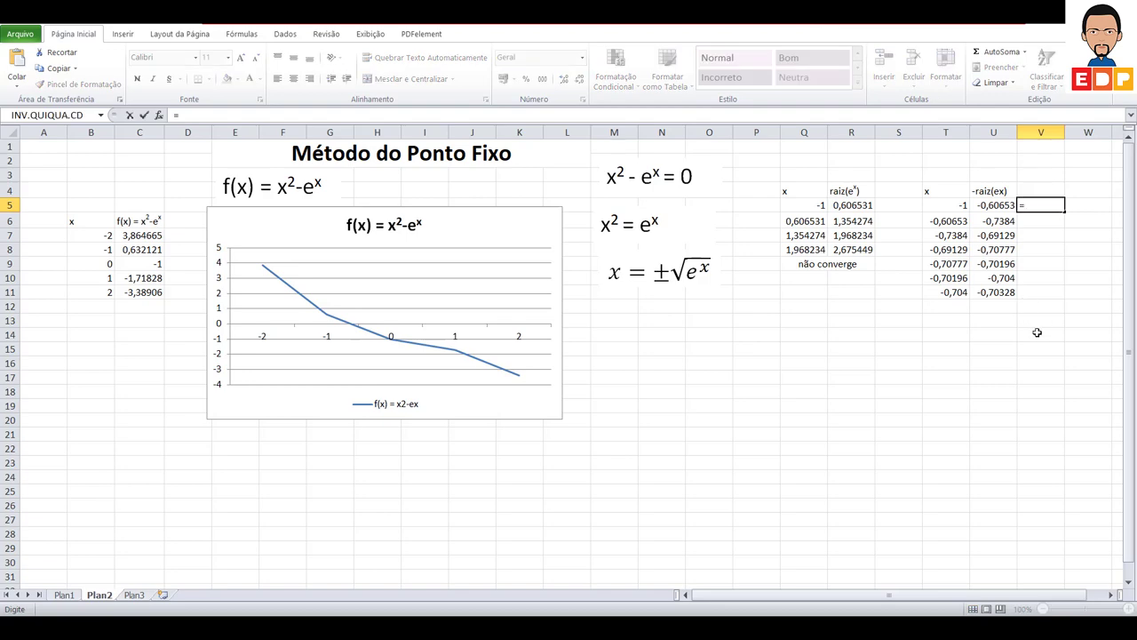
{"action": "type", "text": "abs9"}
Step: Put a dash in V5 as the first row's error entry
{"action": "key", "text": "BackSpace"}
{"action": "type", "text": "("}
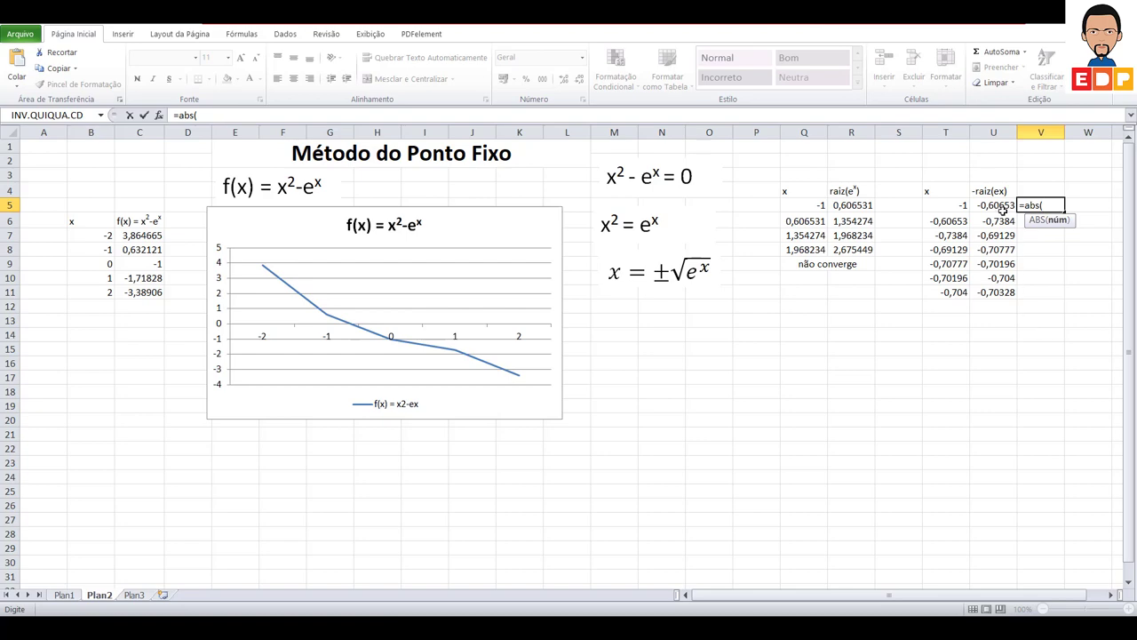
{"action": "key", "text": "Escape"}
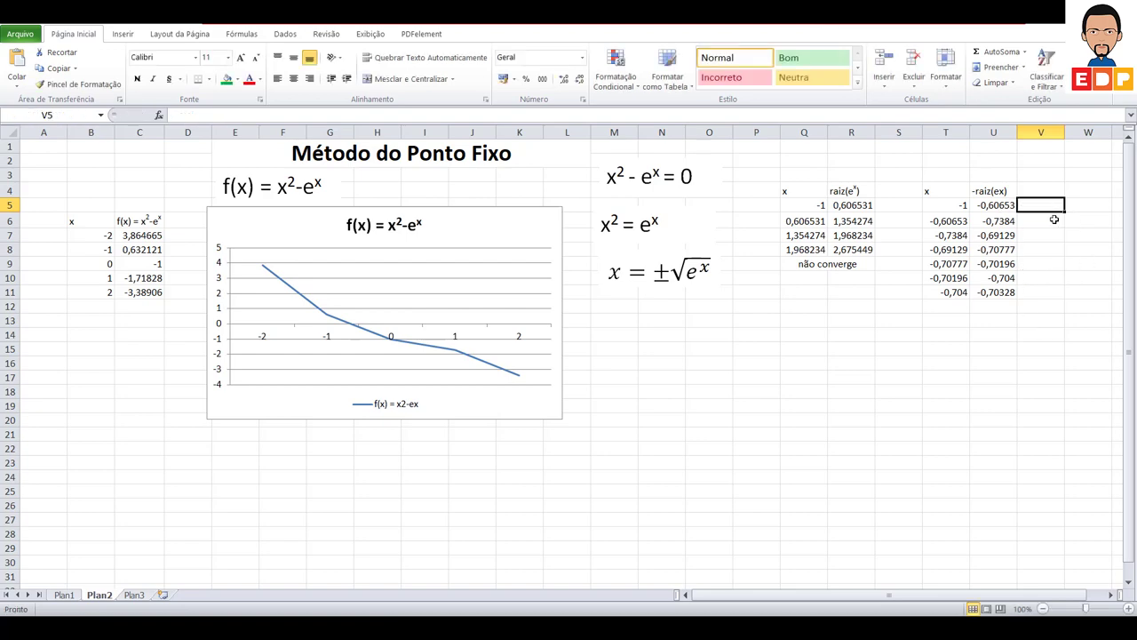
{"action": "type", "text": "-"}
{"action": "left_click", "coordinate": [1054, 220]}
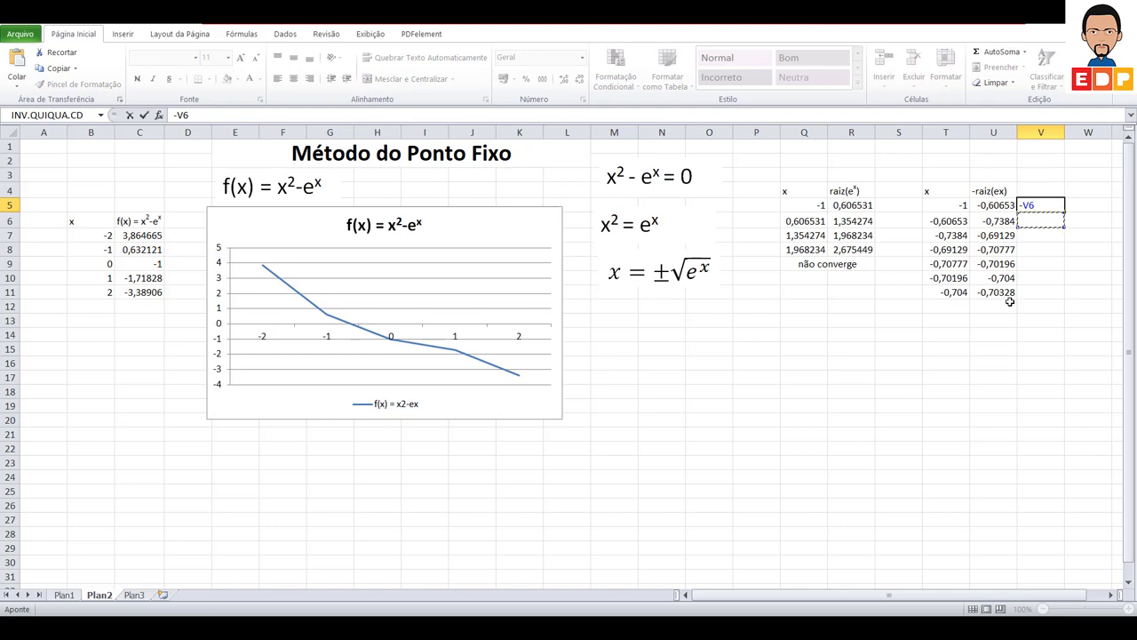
{"action": "key", "text": "Escape"}
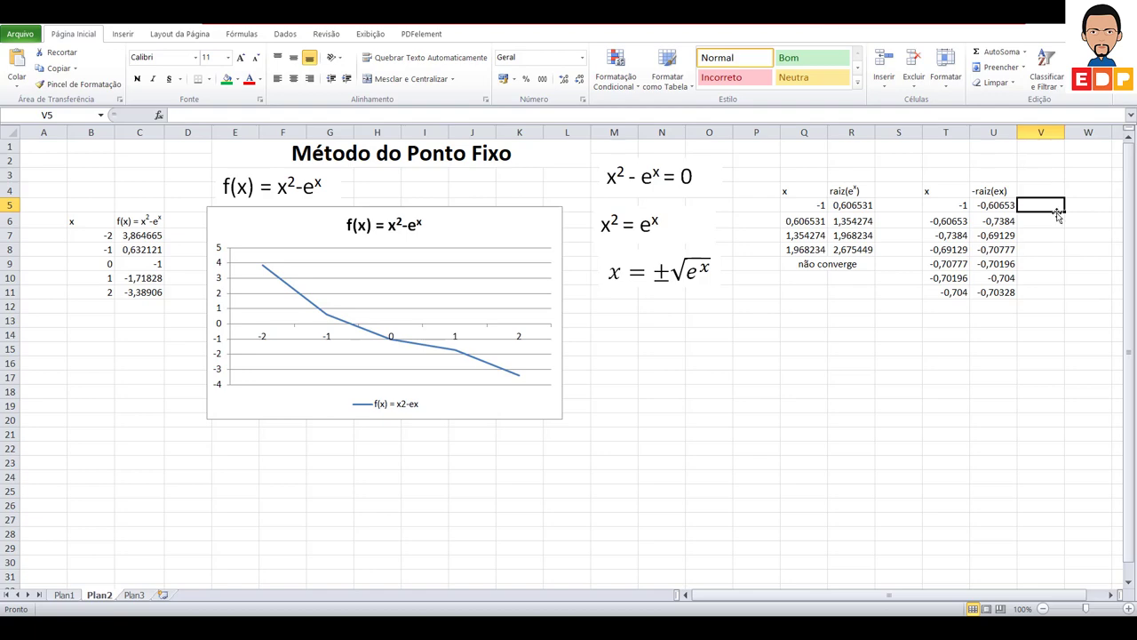
{"action": "type", "text": "-"}
{"action": "key", "text": "Return"}
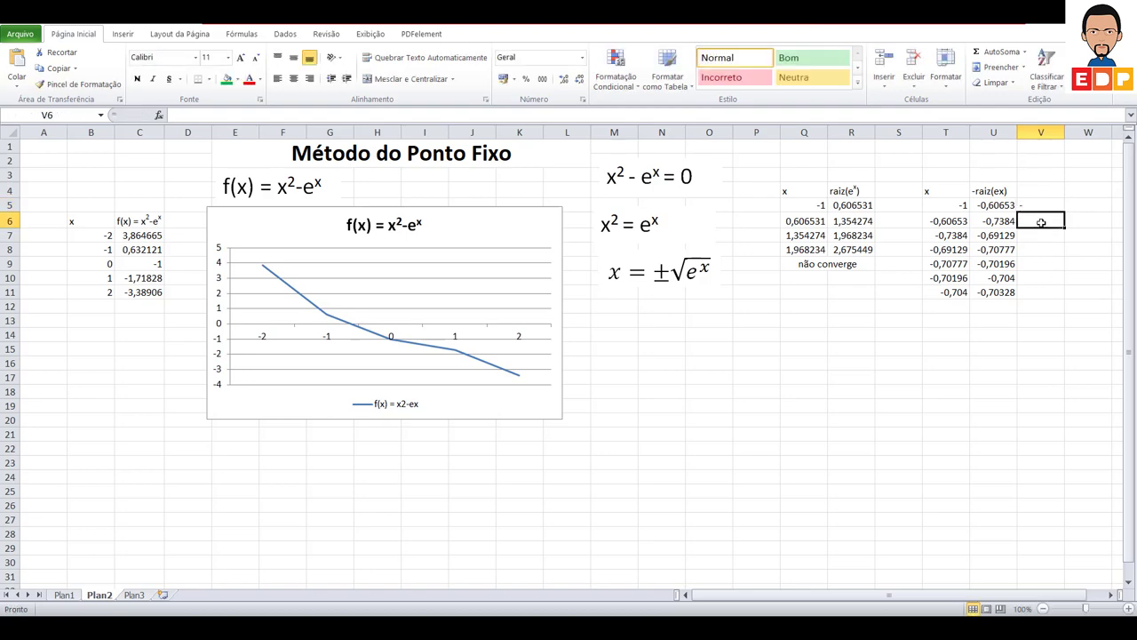
Step: Enter =ABS(U5-U6) in V6 and fill it to V11, shrinking from 0,131872 to 0,000718
{"action": "type", "text": "="}
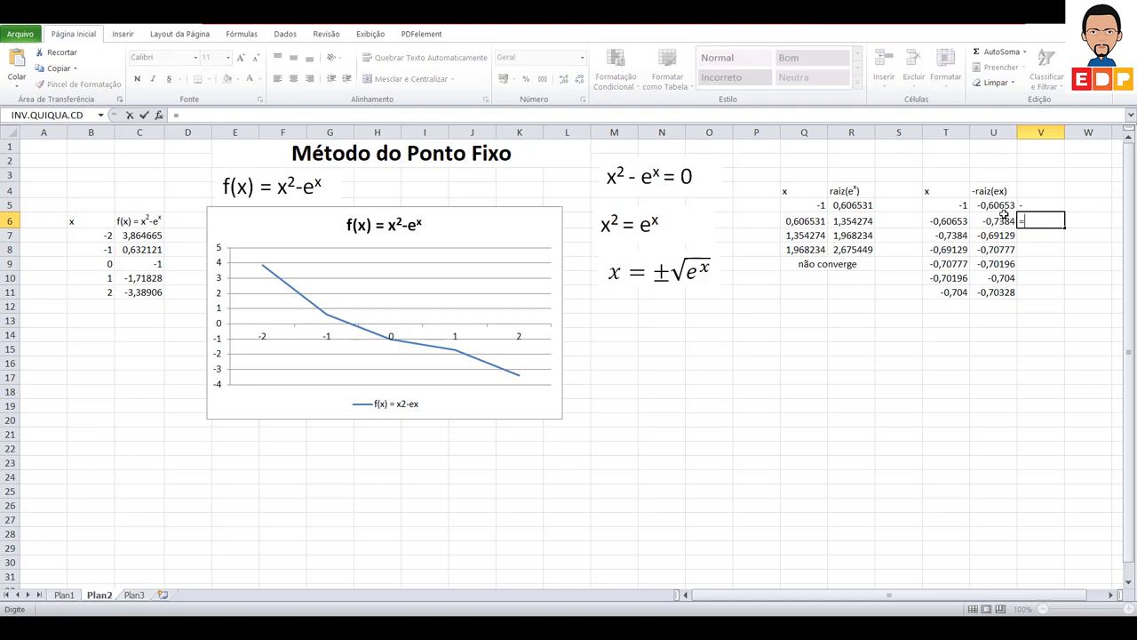
{"action": "type", "text": "abs("}
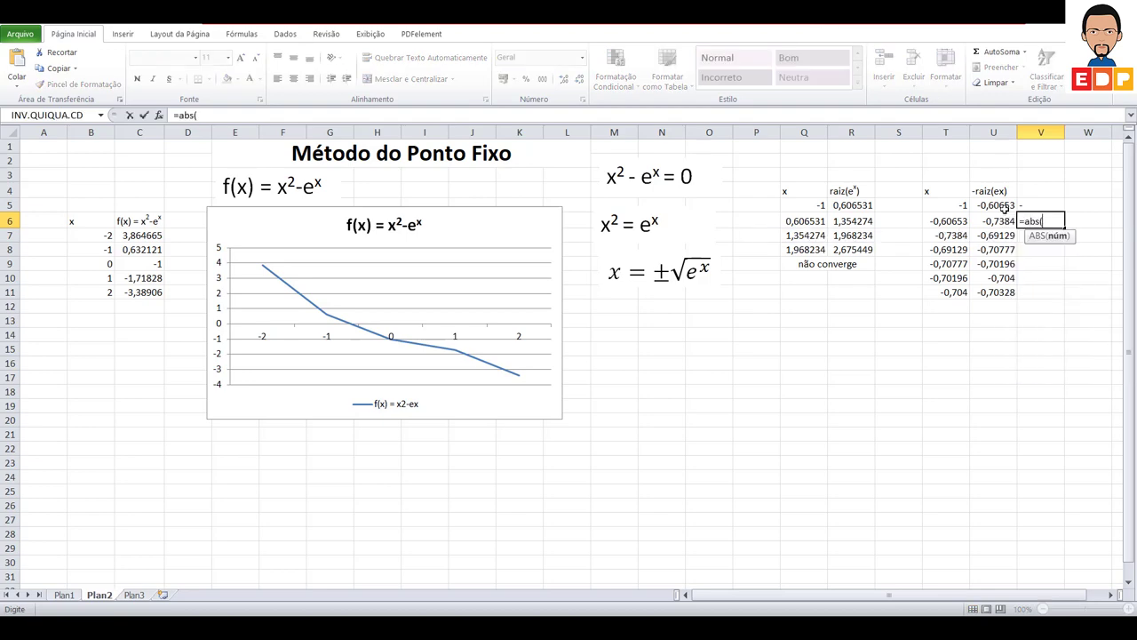
{"action": "left_click", "coordinate": [1000, 207]}
{"action": "type", "text": "-"}
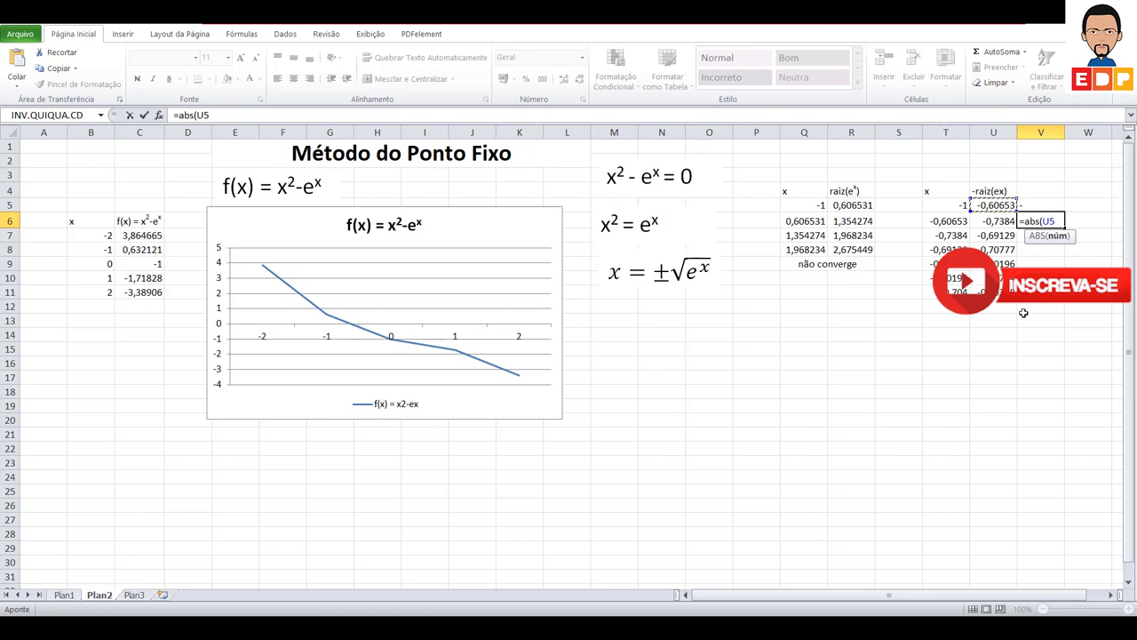
{"action": "left_click", "coordinate": [1007, 224]}
{"action": "type", "text": ")"}
{"action": "key", "text": "Return"}
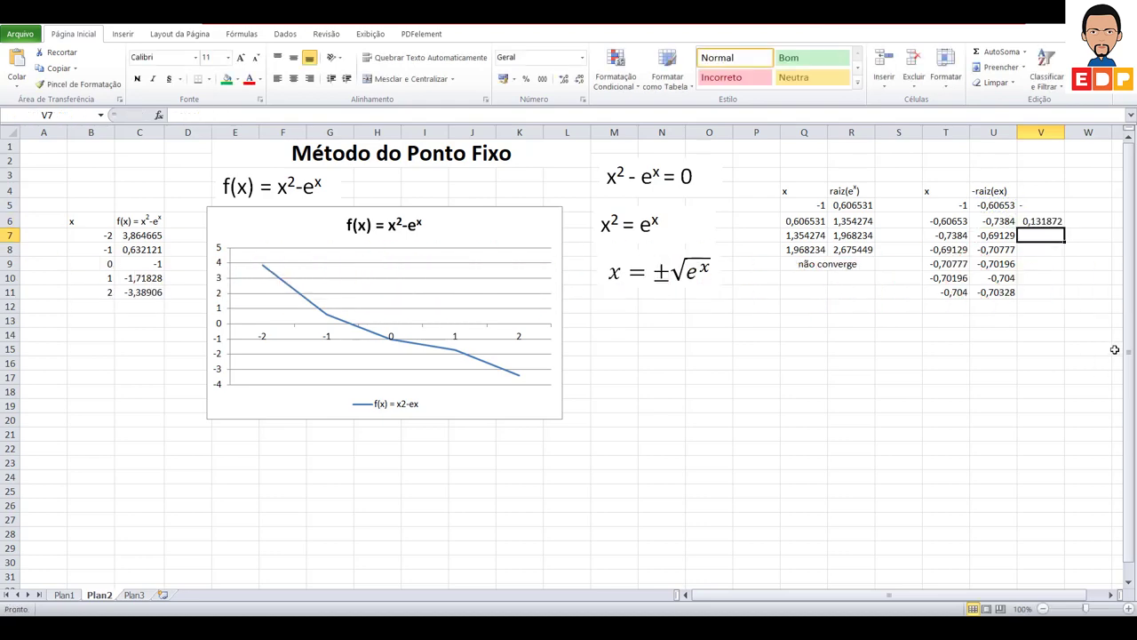
{"action": "left_click", "coordinate": [1053, 225]}
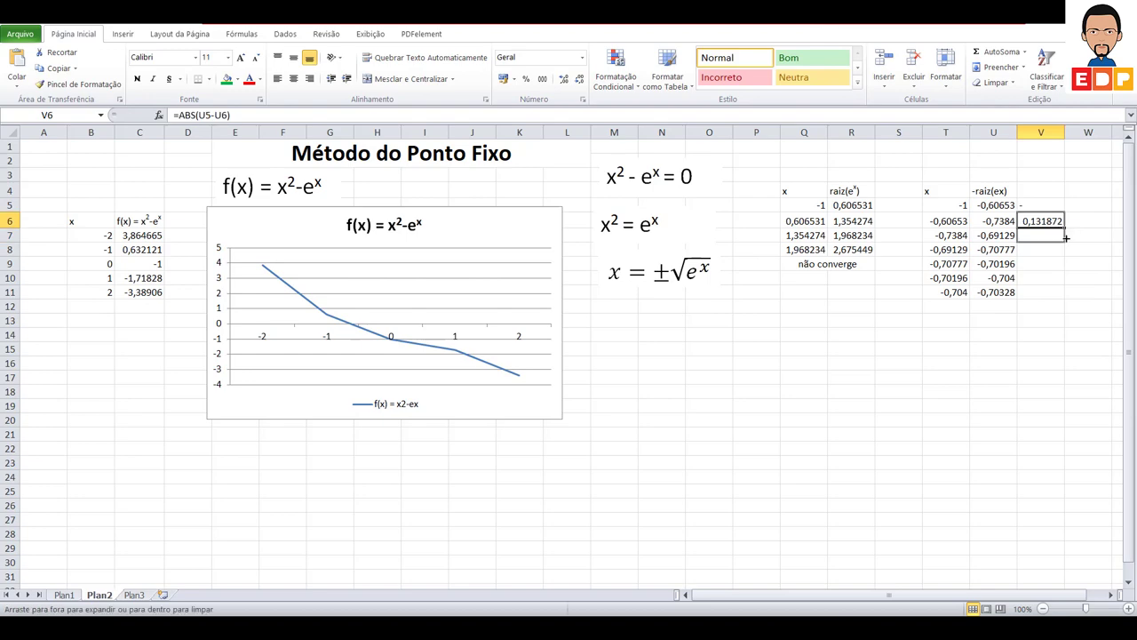
{"action": "left_click_drag", "start_coordinate": [1065, 230], "coordinate": [1064, 295]}
{"action": "left_click", "coordinate": [1027, 374]}
{"action": "left_click", "coordinate": [1048, 294]}
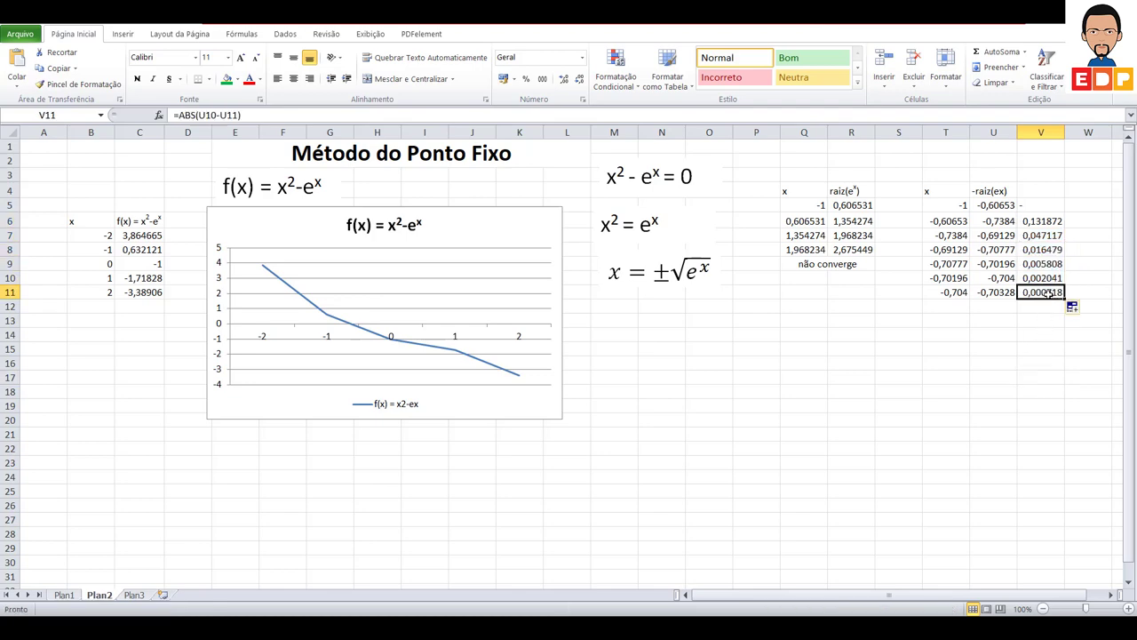
{"action": "left_click", "coordinate": [1037, 190]}
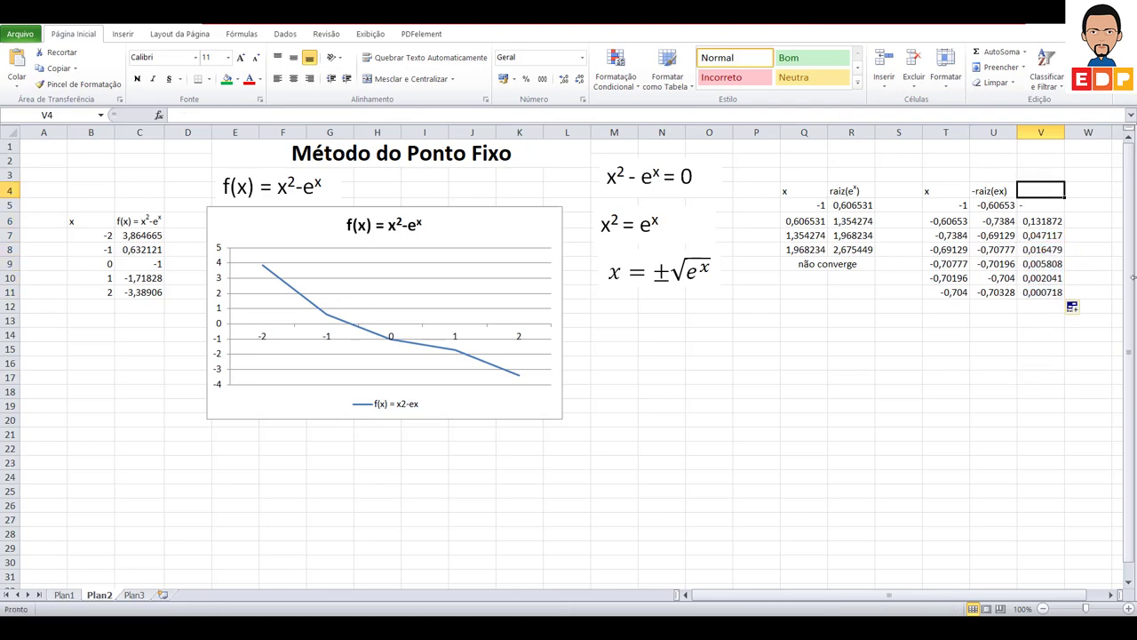
Step: Label the error column 'erro' in V4
{"action": "type", "text": "erro"}
{"action": "key", "text": "Return"}
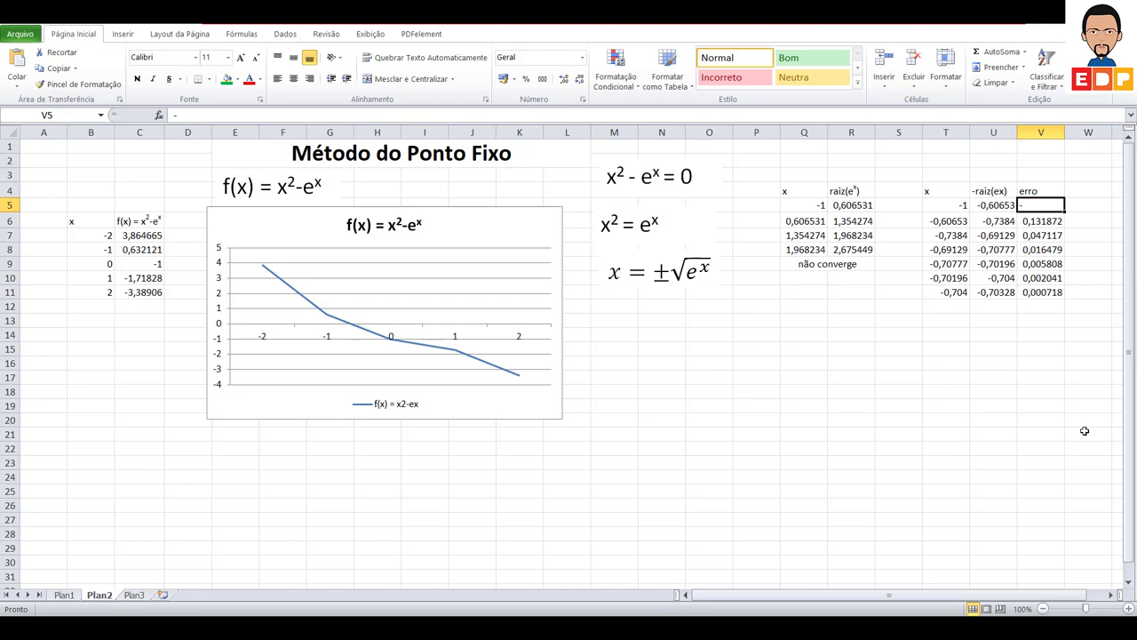
{"action": "left_click", "coordinate": [1036, 376]}
Step: Write 'converge' in T12:V12 and merge and centre it
{"action": "left_click", "coordinate": [952, 311]}
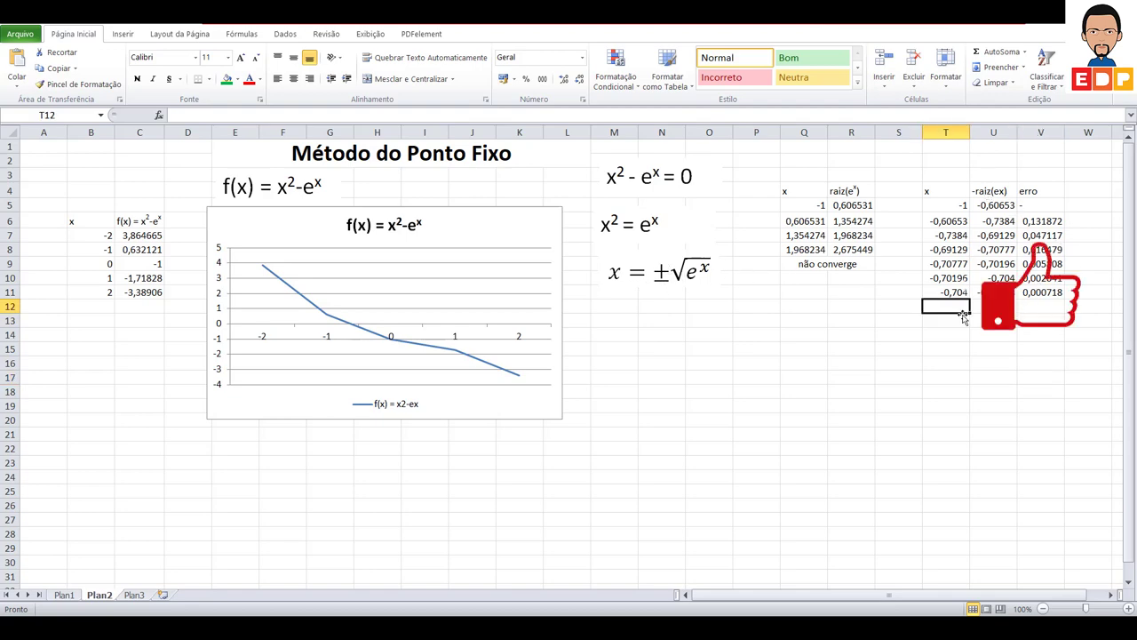
{"action": "left_click_drag", "start_coordinate": [949, 309], "coordinate": [1042, 306]}
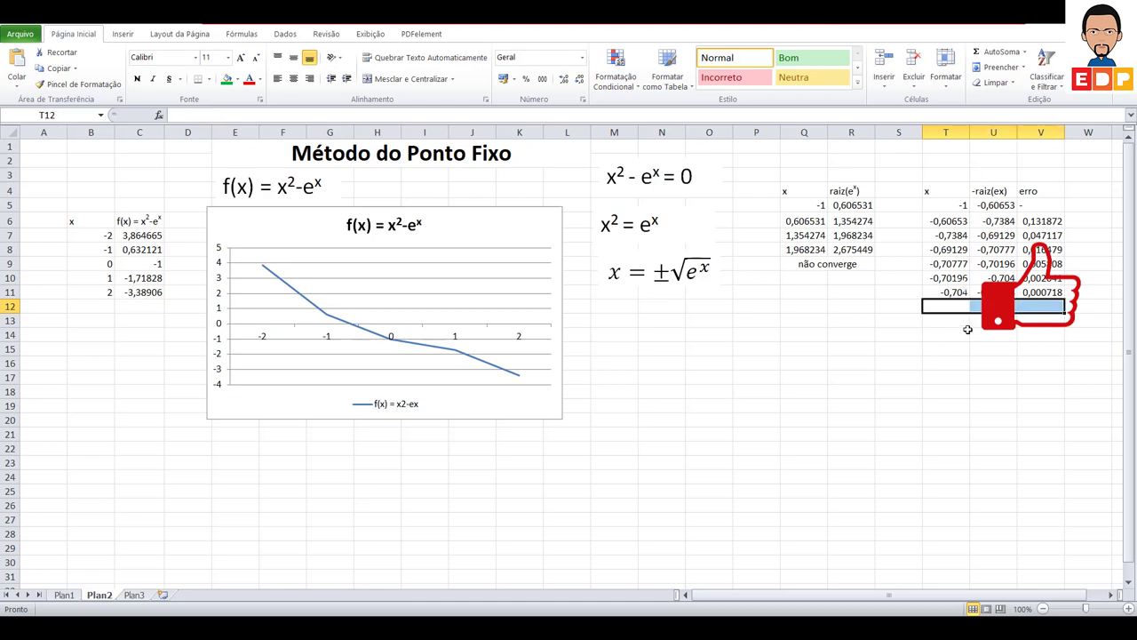
{"action": "type", "text": "conver"}
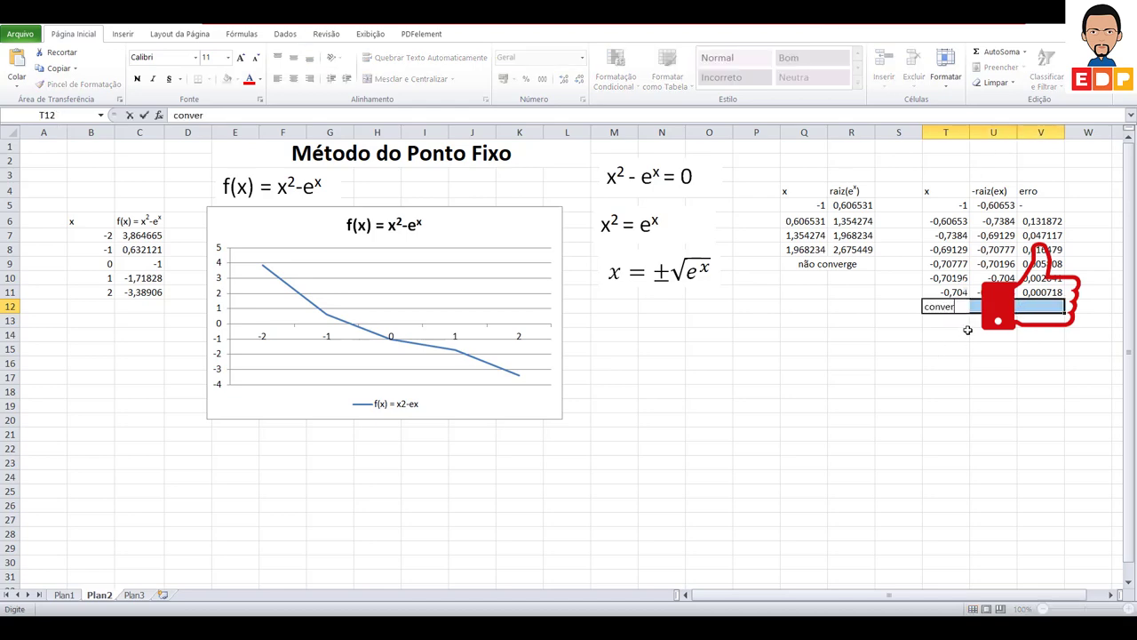
{"action": "type", "text": "ge"}
{"action": "key", "text": "Return"}
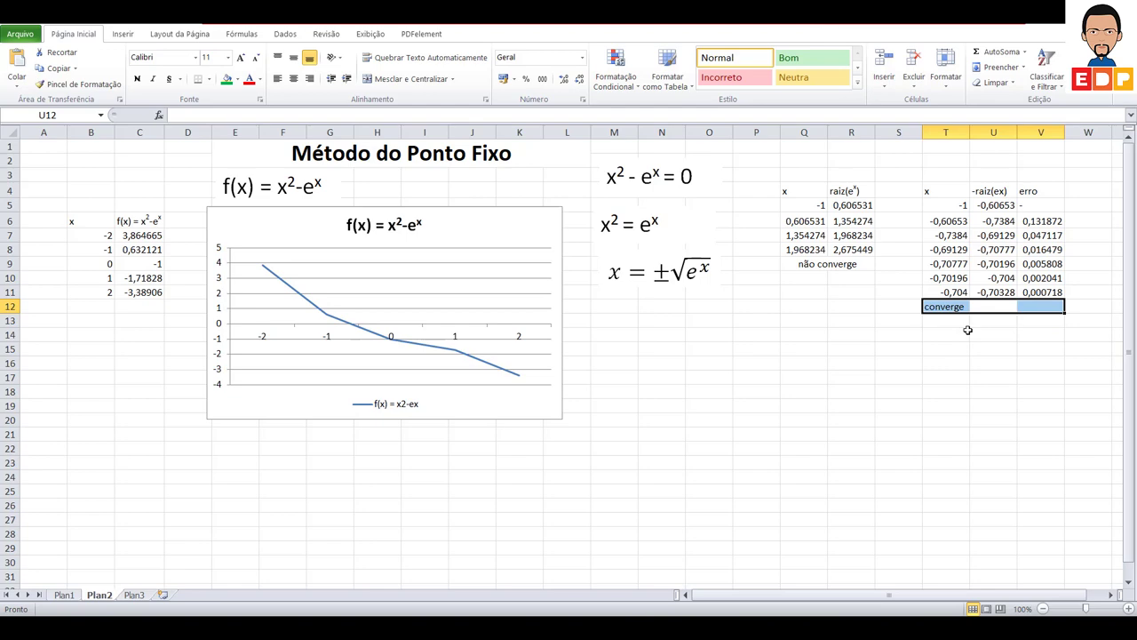
{"action": "left_click", "coordinate": [404, 78]}
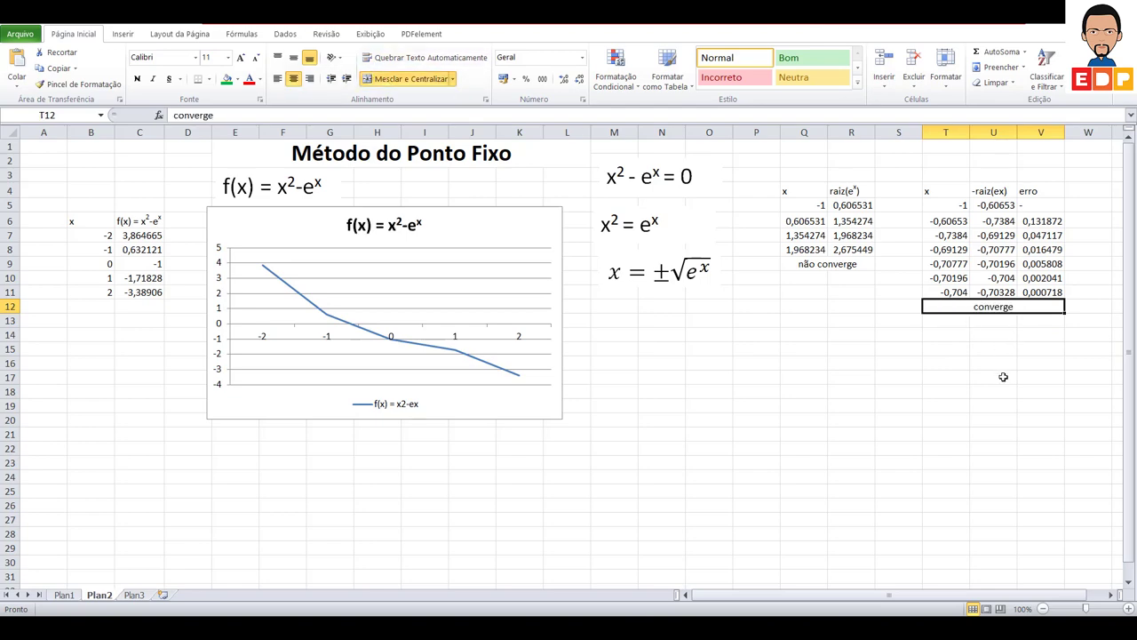
{"action": "left_click", "coordinate": [993, 391]}
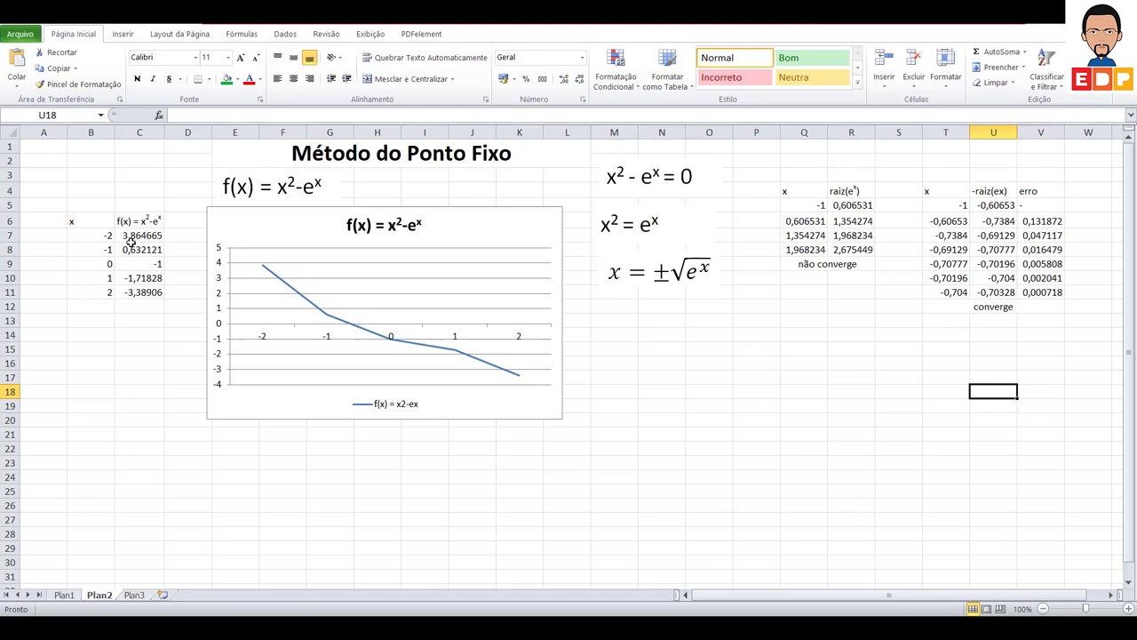
Step: Select W4 beside the erro header and discard a half-typed x2 header
{"action": "left_click", "coordinate": [918, 422]}
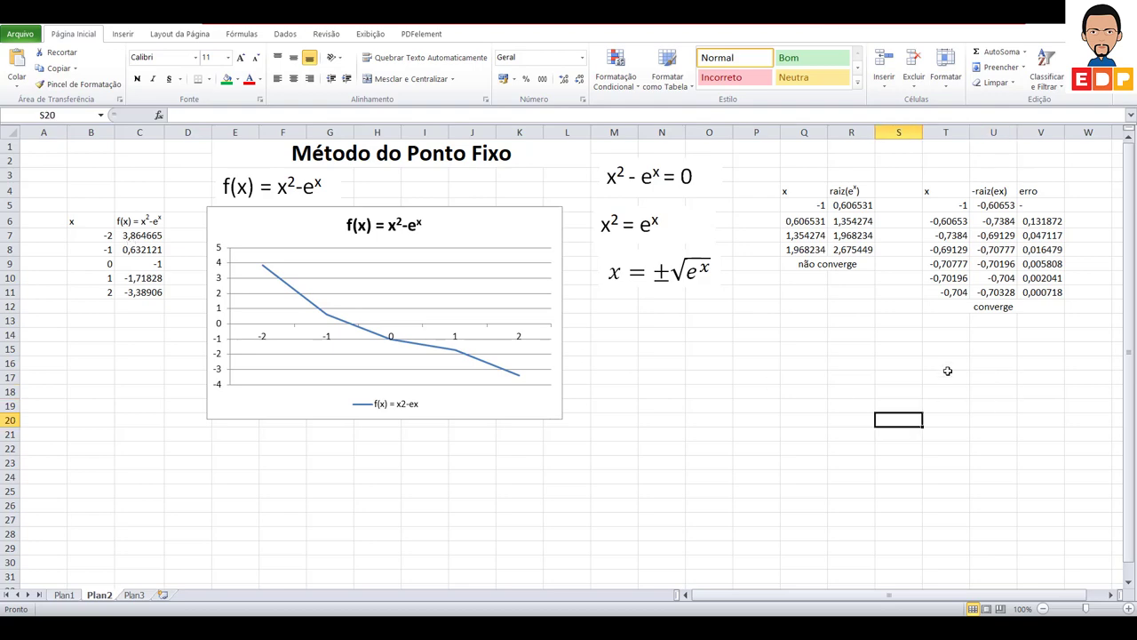
{"action": "left_click", "coordinate": [950, 338]}
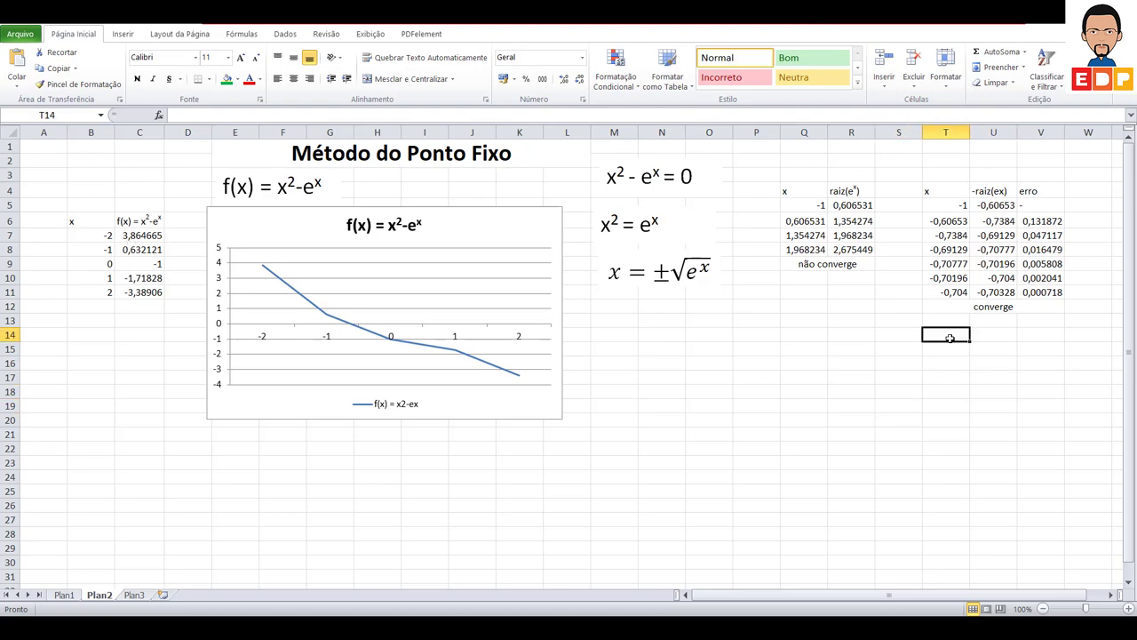
{"action": "left_click", "coordinate": [1115, 594]}
{"action": "left_click", "coordinate": [1115, 594]}
{"action": "left_click", "coordinate": [1115, 594]}
{"action": "left_click", "coordinate": [945, 191]}
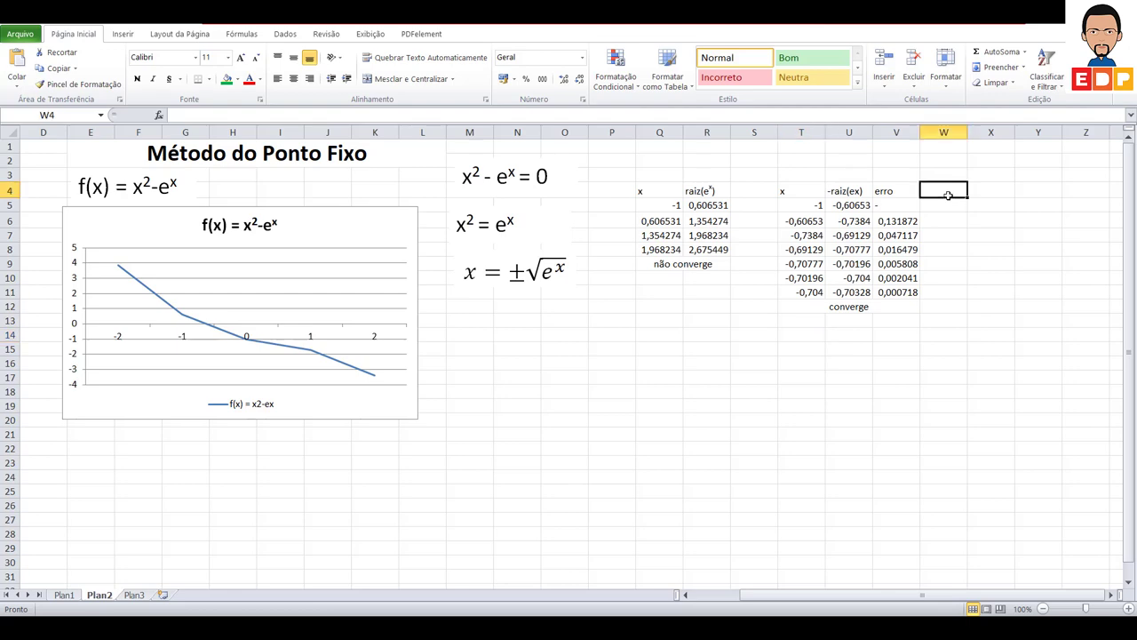
{"action": "type", "text": "x2-"}
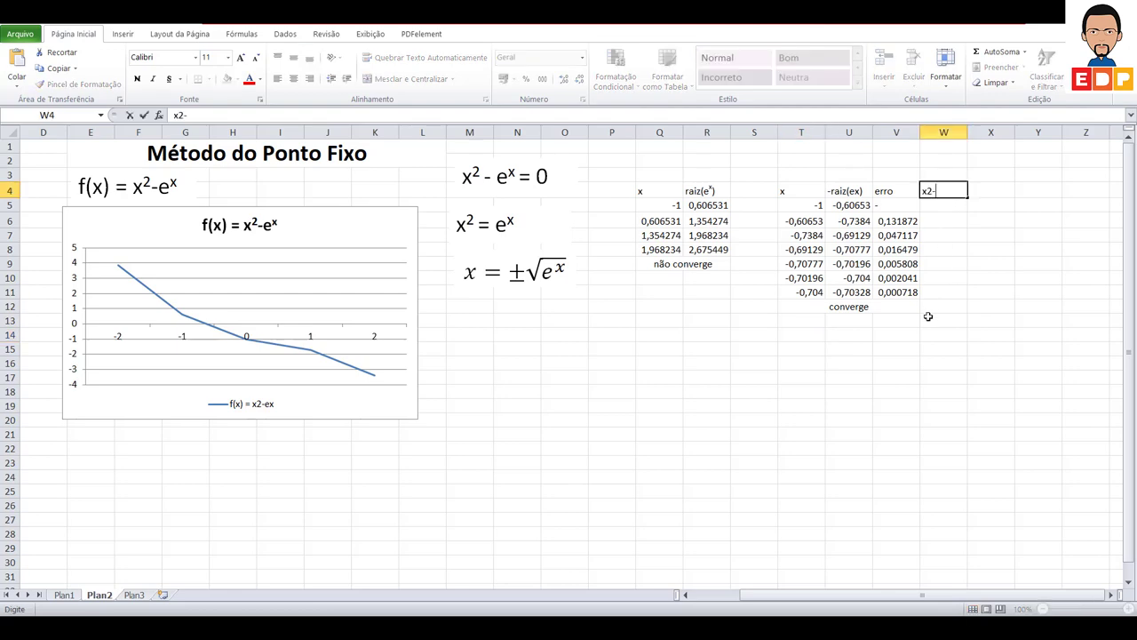
{"action": "key", "text": "Escape"}
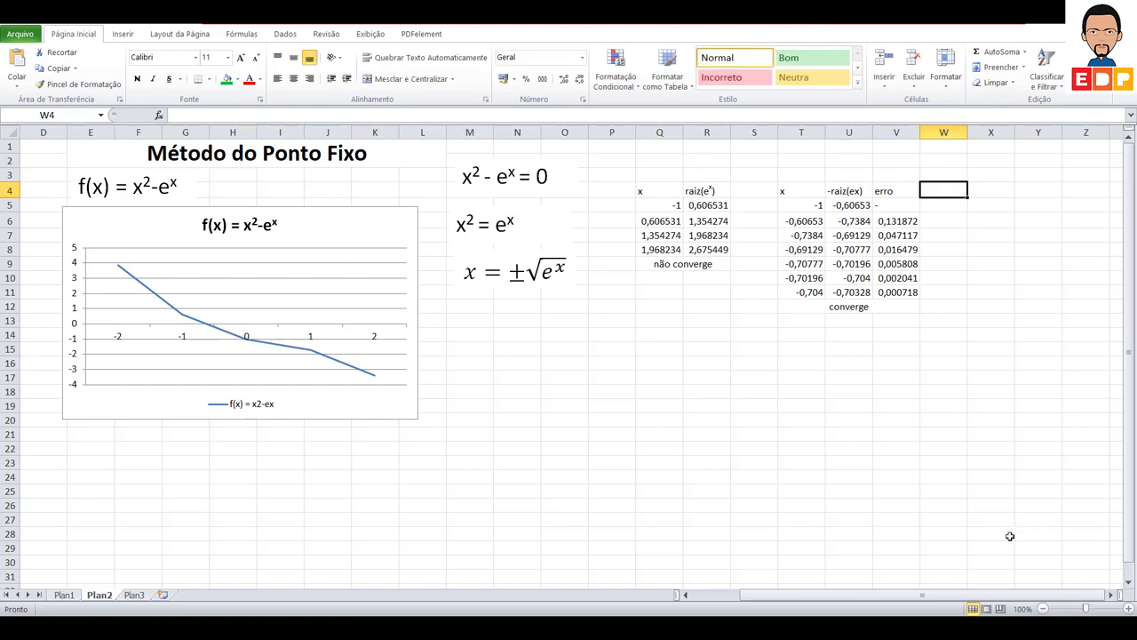
Step: Copy the f(x) = x²-eˣ header from C6 into W4
{"action": "scroll", "coordinate": [958, 604], "scroll_direction": "left", "scroll_amount": 3}
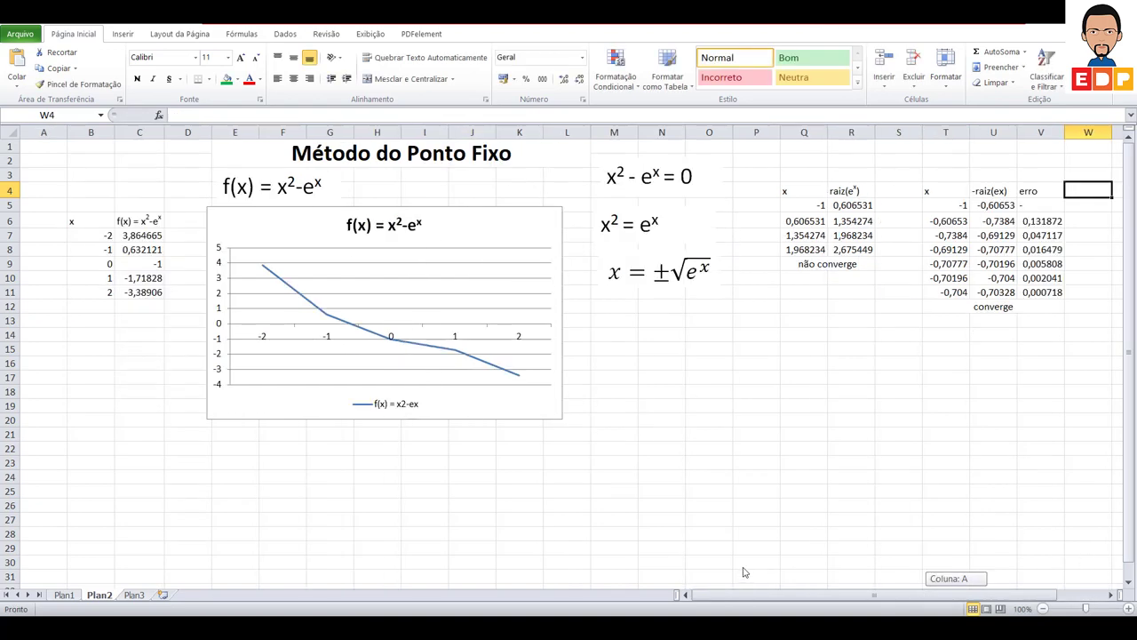
{"action": "left_click", "coordinate": [146, 221]}
{"action": "key", "text": "ctrl+c"}
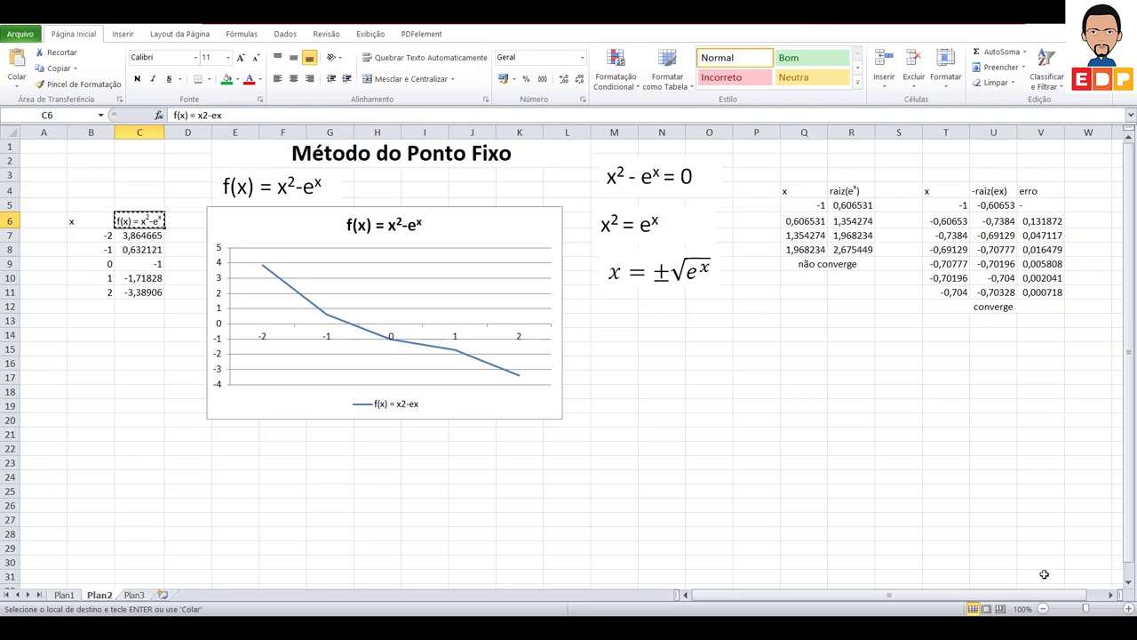
{"action": "left_click", "coordinate": [1110, 594]}
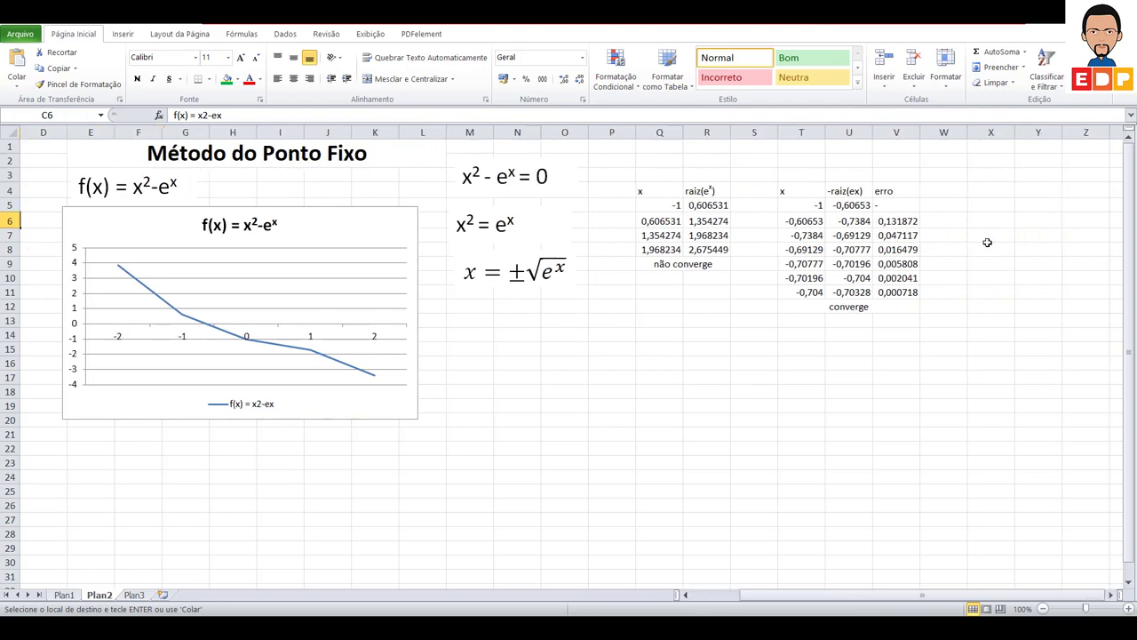
{"action": "left_click", "coordinate": [1111, 594]}
{"action": "left_click", "coordinate": [1111, 594]}
{"action": "left_click", "coordinate": [943, 194]}
{"action": "key", "text": "ctrl+v"}
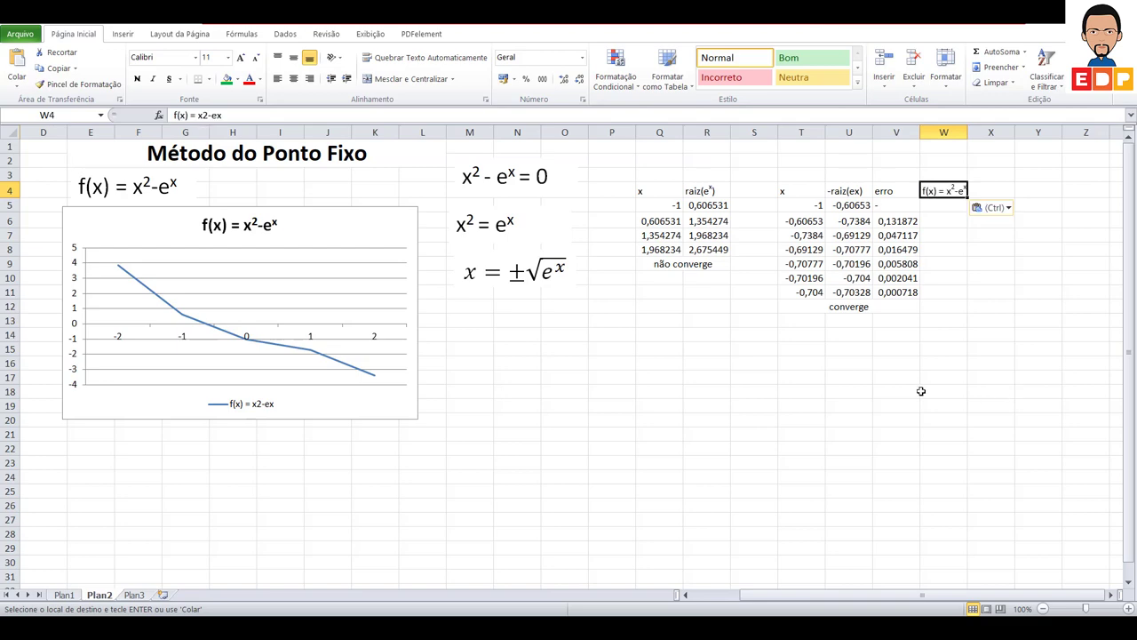
Step: Copy the f(x) formula from C7 into W5, which returns #VALOR!
{"action": "left_click", "coordinate": [924, 391]}
{"action": "left_click", "coordinate": [949, 206]}
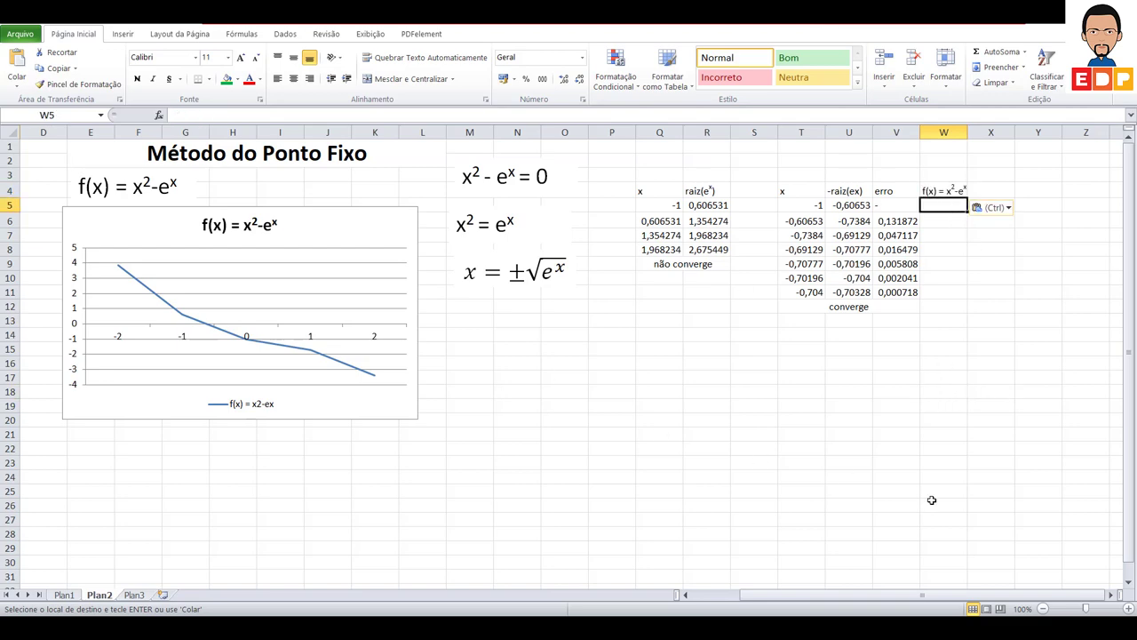
{"action": "left_click_drag", "start_coordinate": [922, 594], "coordinate": [888, 594]}
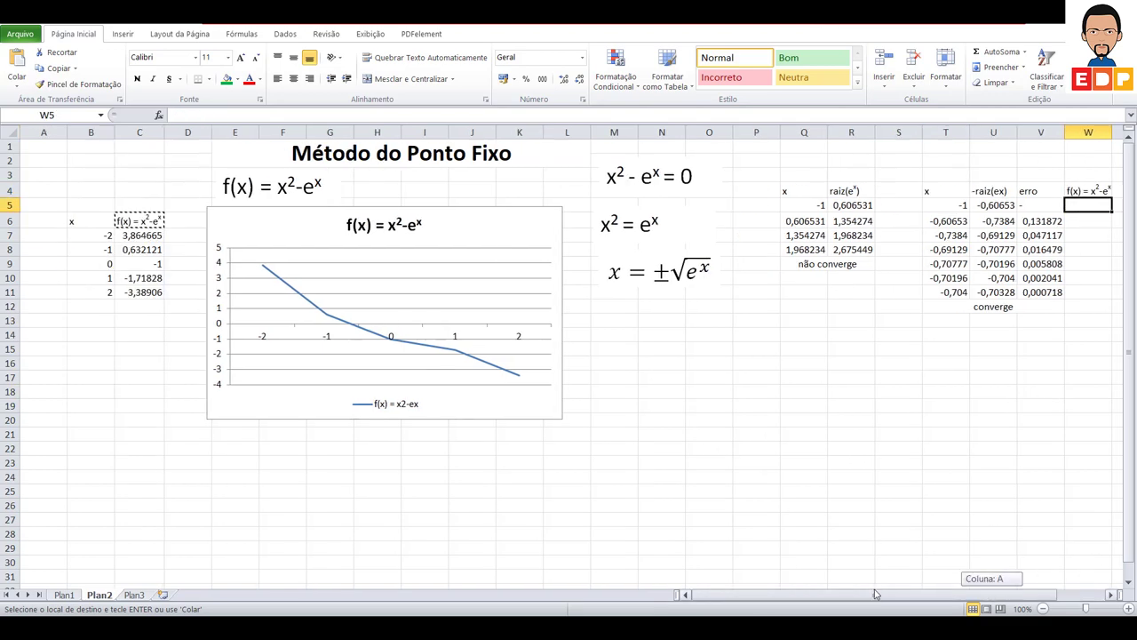
{"action": "left_click", "coordinate": [132, 236]}
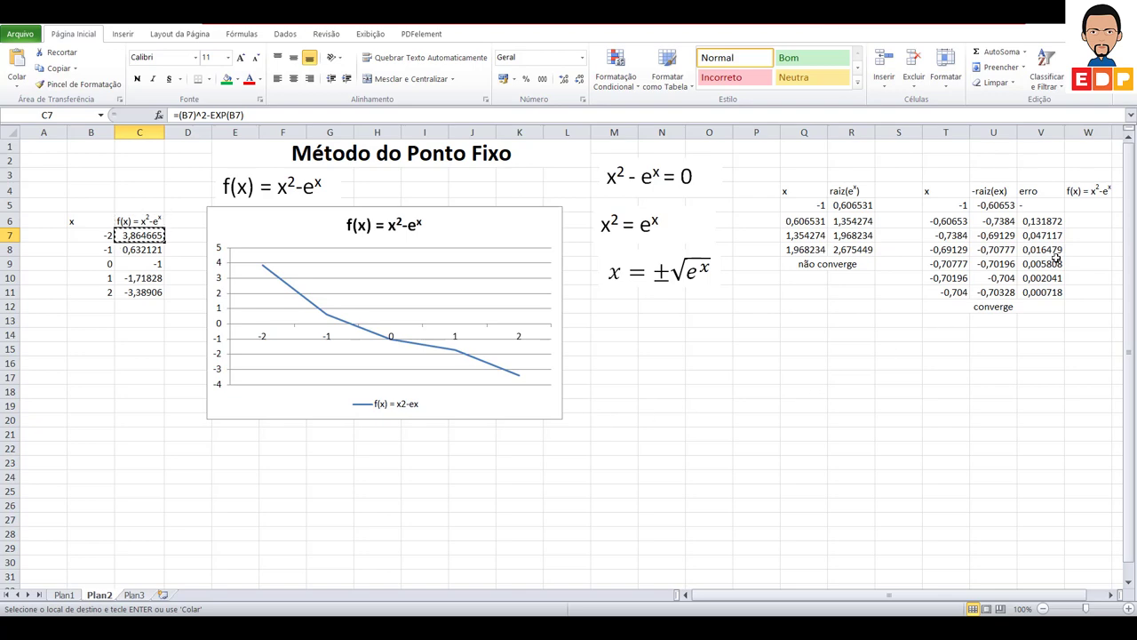
{"action": "key", "text": "ctrl+c"}
{"action": "left_click", "coordinate": [1089, 202]}
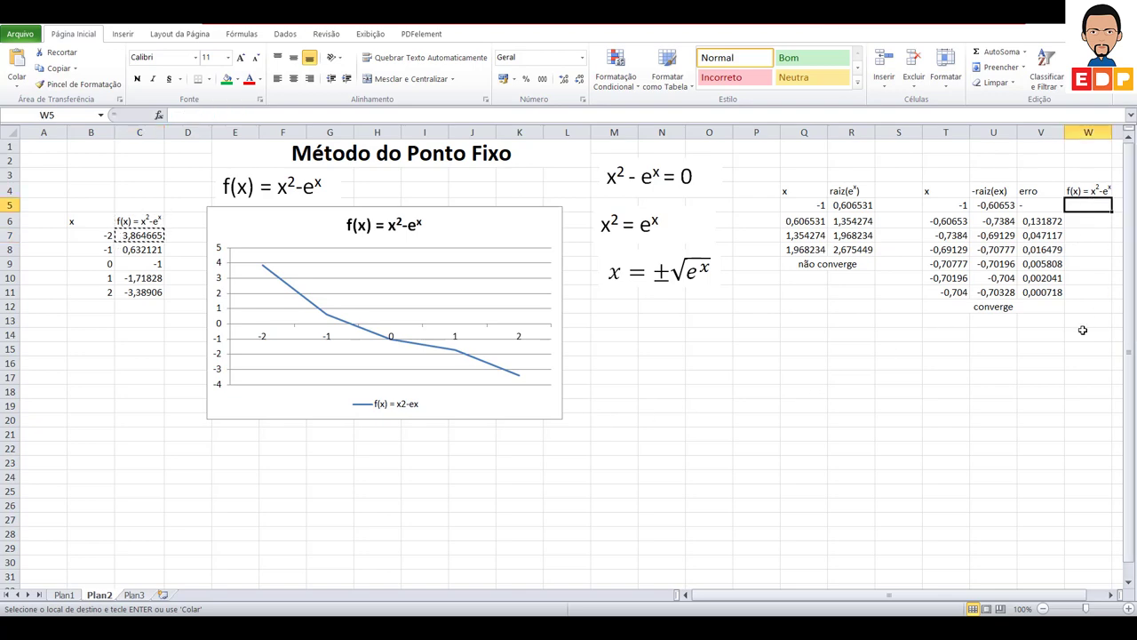
{"action": "key", "text": "ctrl+v"}
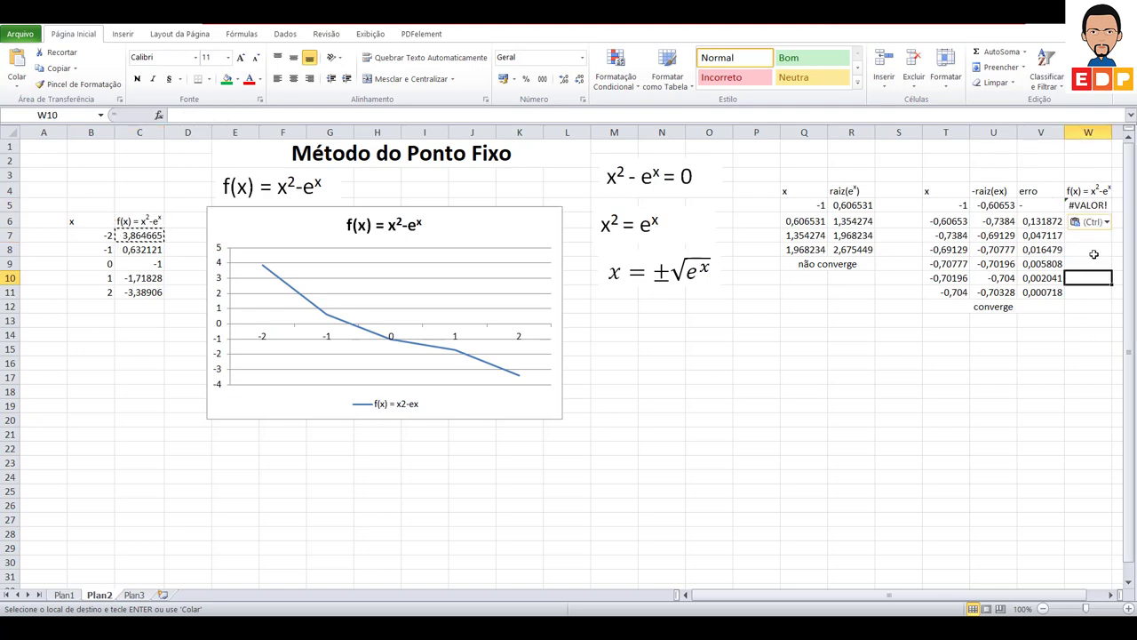
Step: Change both V5 references in the W5 formula to T5, giving 0,632121
{"action": "double_click", "coordinate": [1091, 206]}
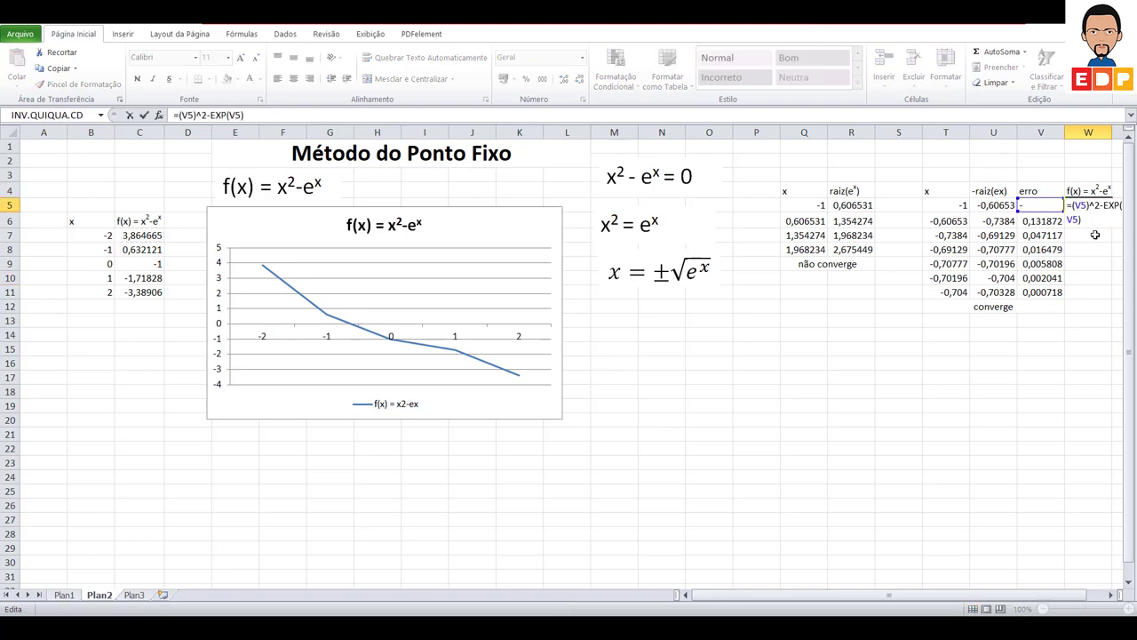
{"action": "left_click", "coordinate": [1112, 595]}
{"action": "left_click", "coordinate": [1112, 595]}
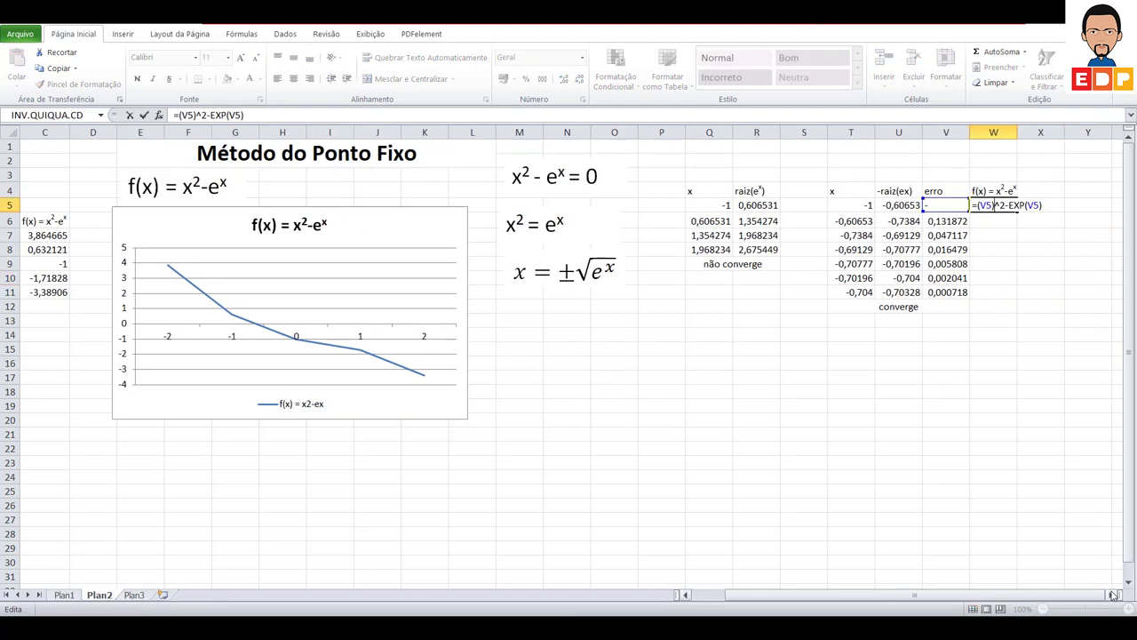
{"action": "left_click", "coordinate": [1112, 595]}
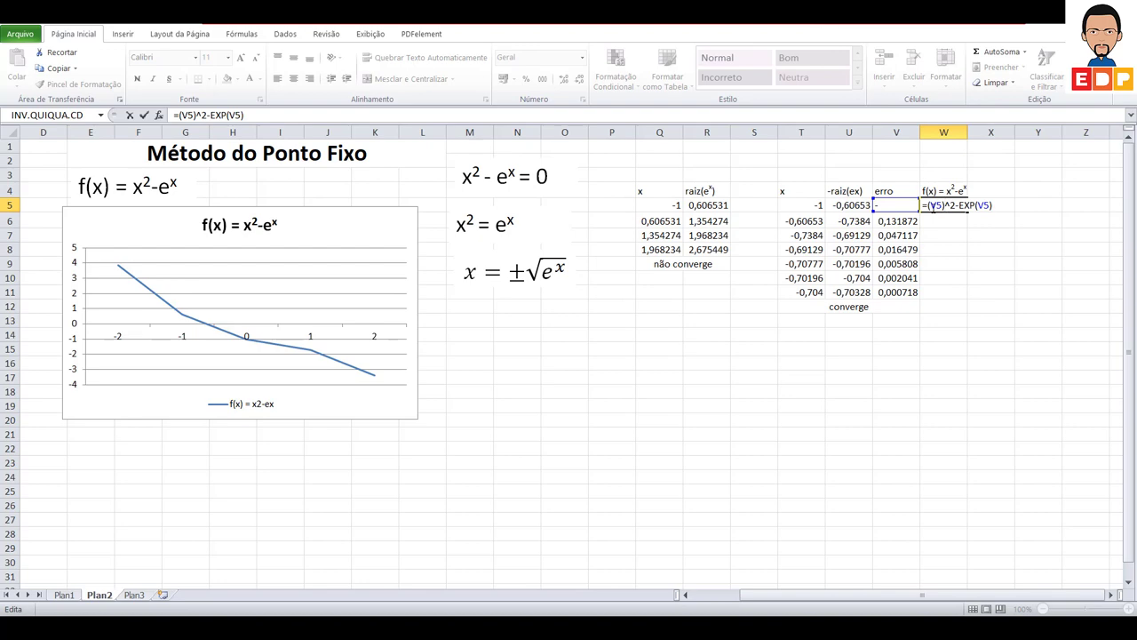
{"action": "left_click_drag", "start_coordinate": [929, 206], "coordinate": [936, 206]}
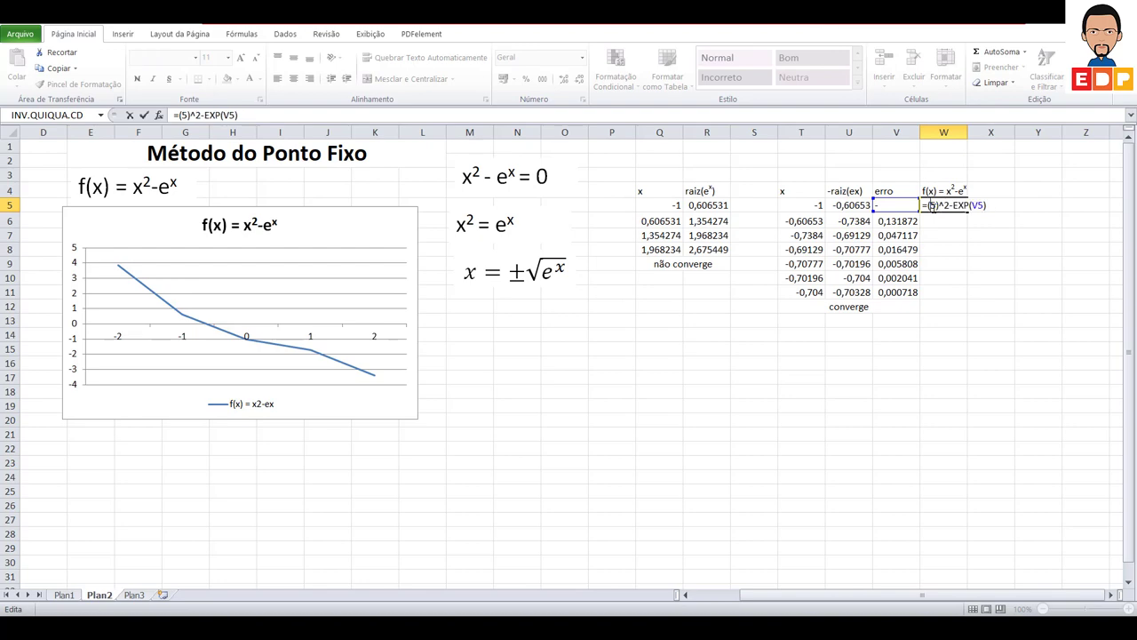
{"action": "type", "text": "t"}
{"action": "left_click", "coordinate": [979, 206]}
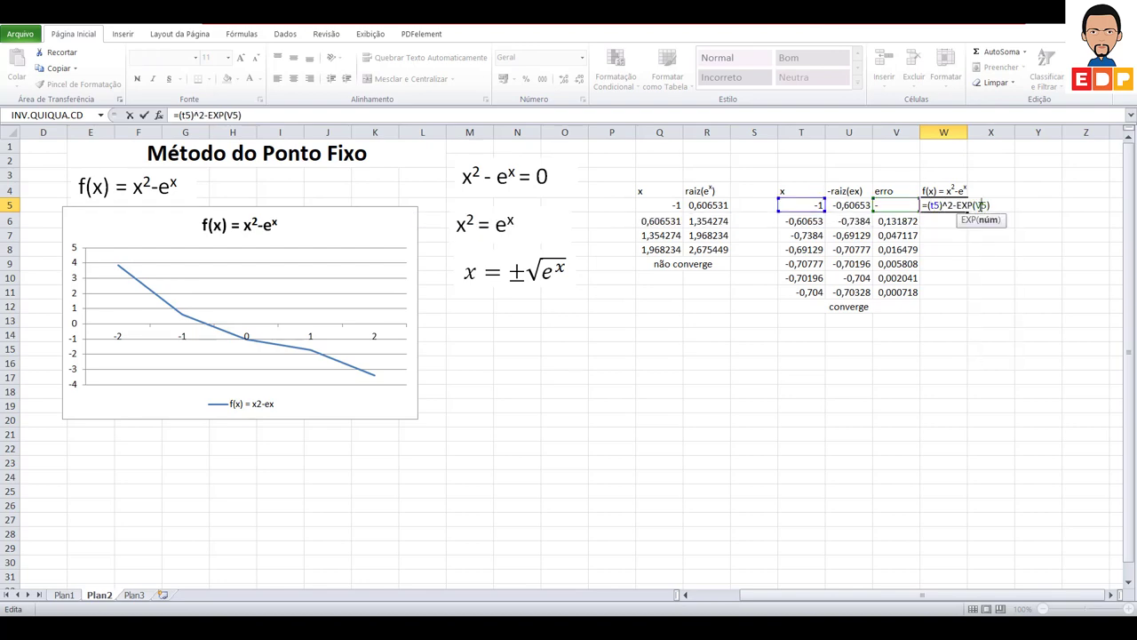
{"action": "left_click_drag", "start_coordinate": [975, 205], "coordinate": [981, 205]}
{"action": "type", "text": "t"}
{"action": "key", "text": "Return"}
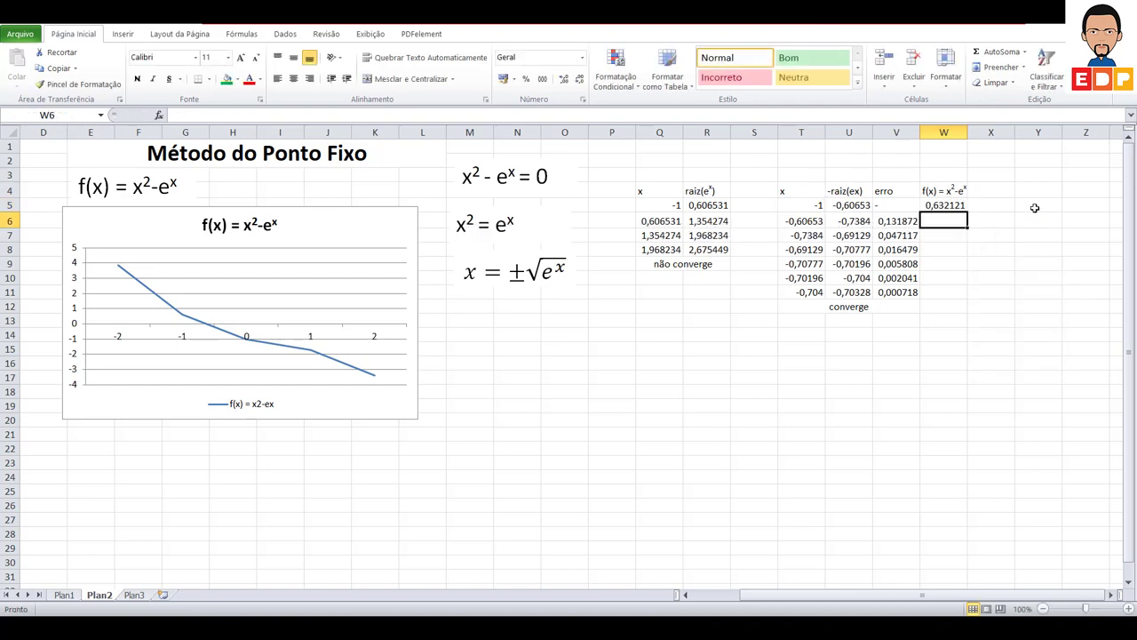
Step: Fill the W5 f(x) formula down to W11, ending at 0,001011
{"action": "left_click", "coordinate": [949, 206]}
{"action": "left_click_drag", "start_coordinate": [968, 214], "coordinate": [968, 299]}
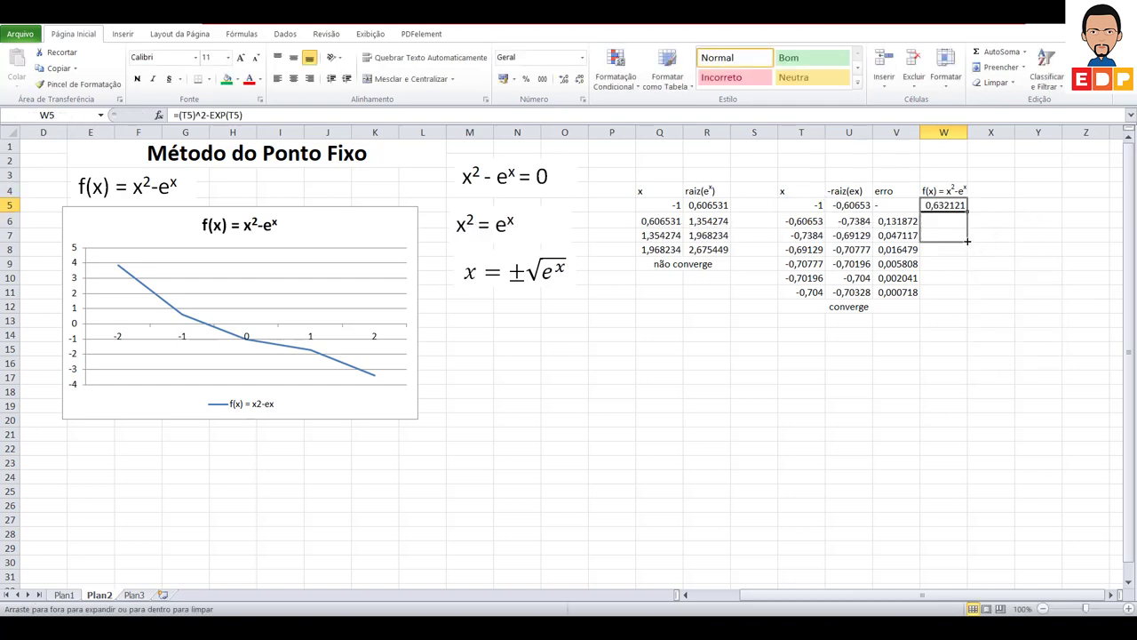
{"action": "left_click", "coordinate": [970, 375]}
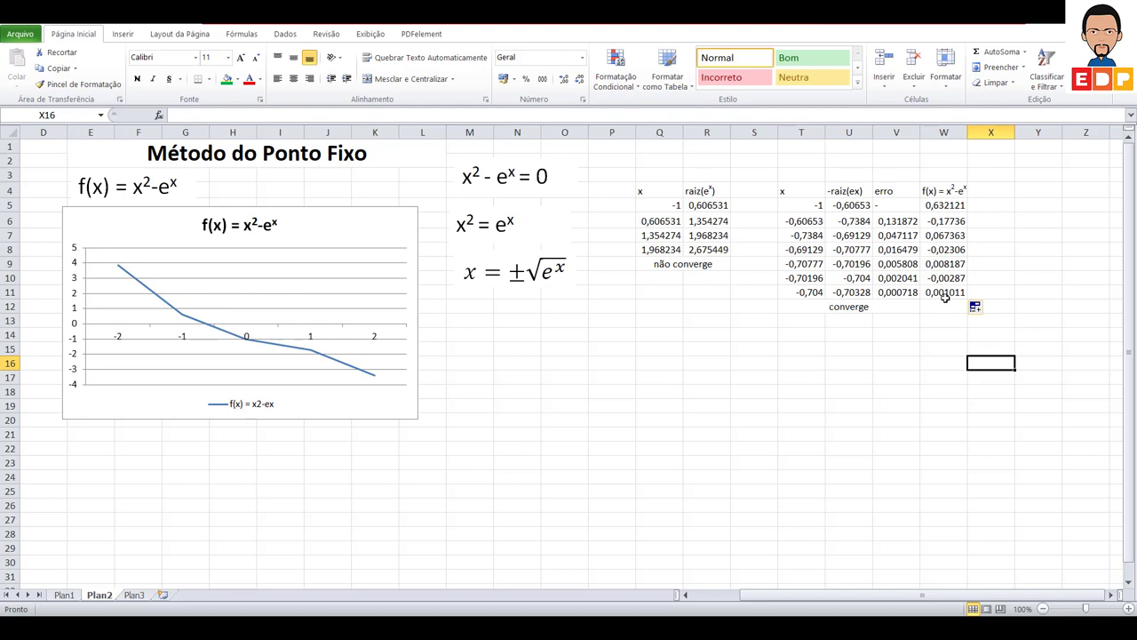
{"action": "left_click_drag", "start_coordinate": [993, 594], "coordinate": [839, 608]}
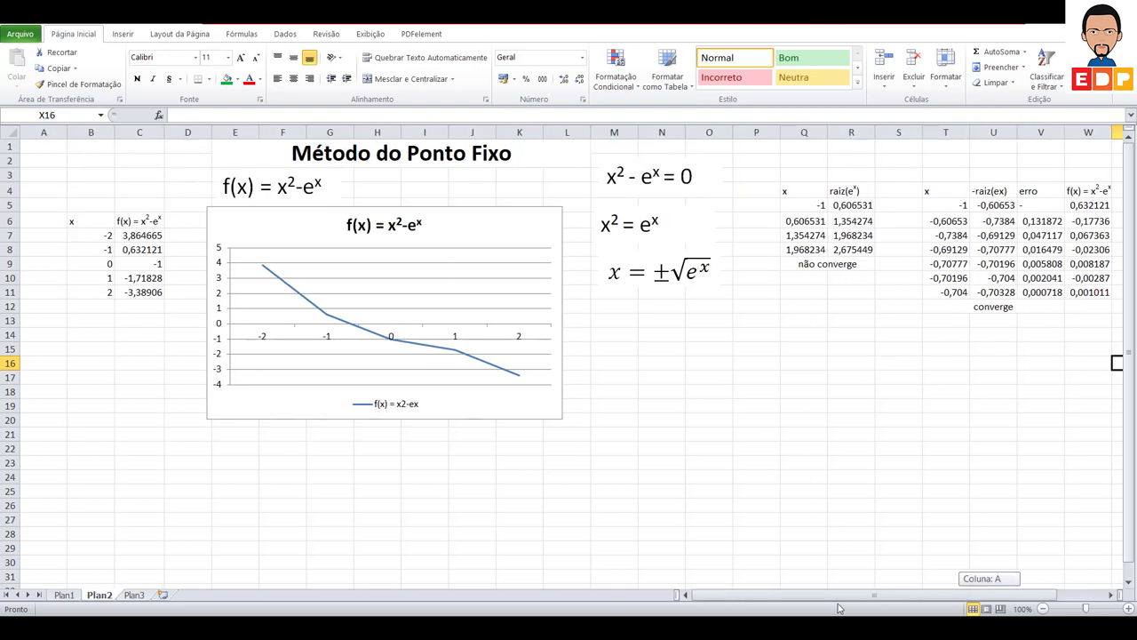